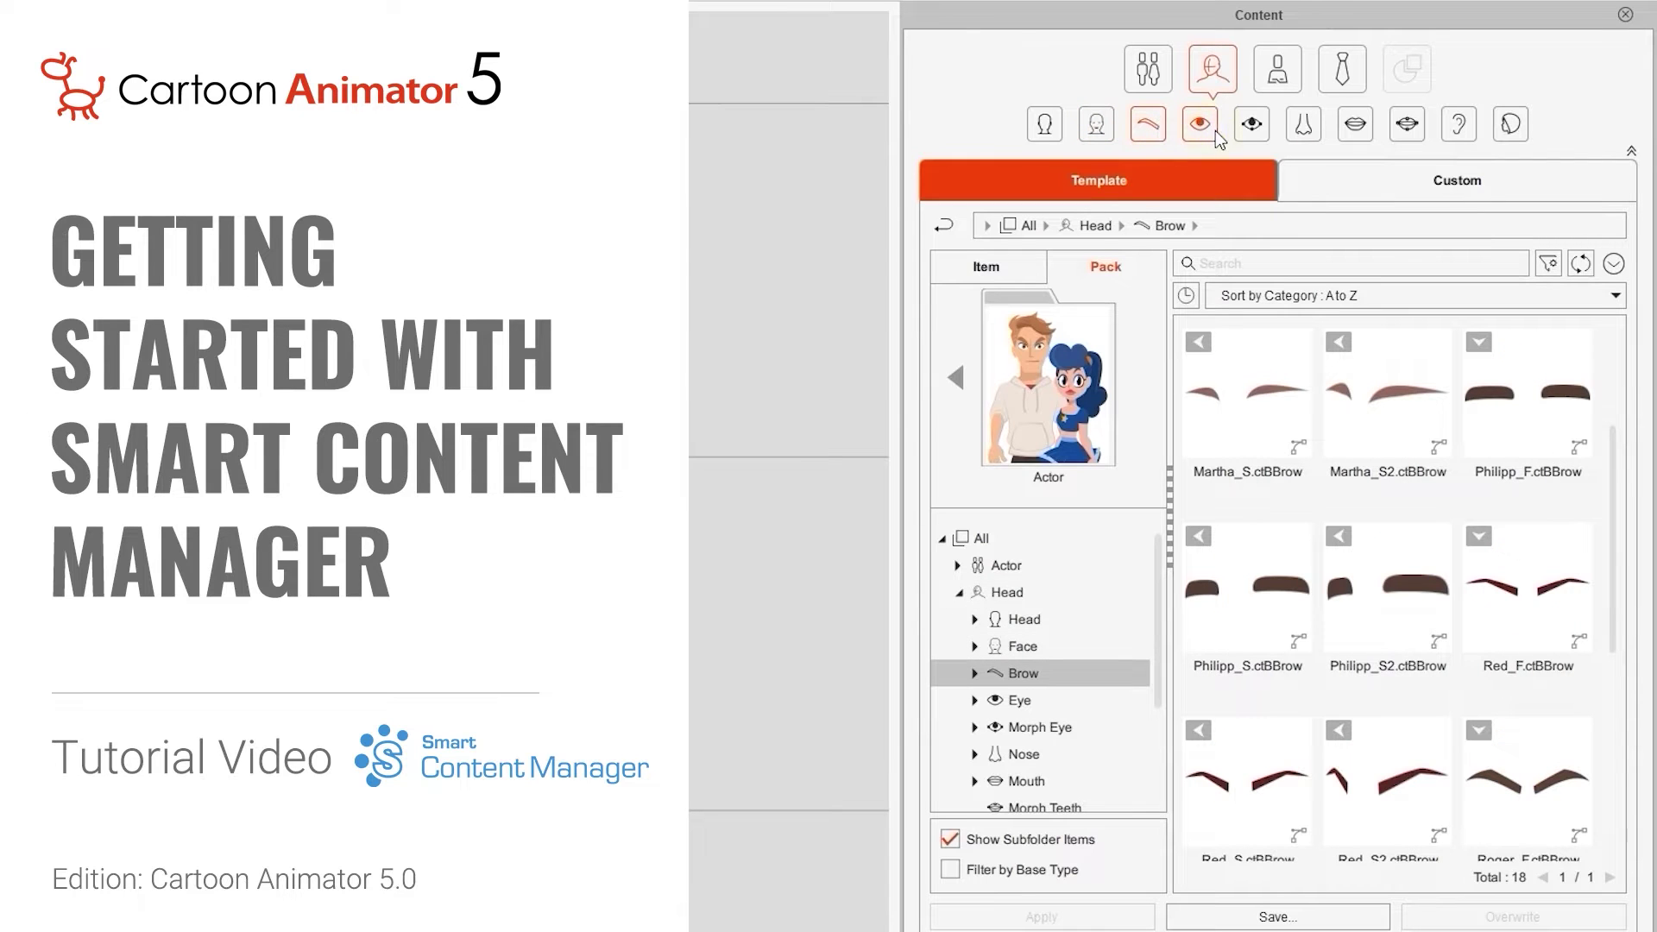
Step: Browse the Eye, Morph Eye, Nose, Mouth, Morph Teeth, Ear and Hair template libraries
click(1212, 129)
click(1253, 127)
click(1303, 127)
click(1348, 131)
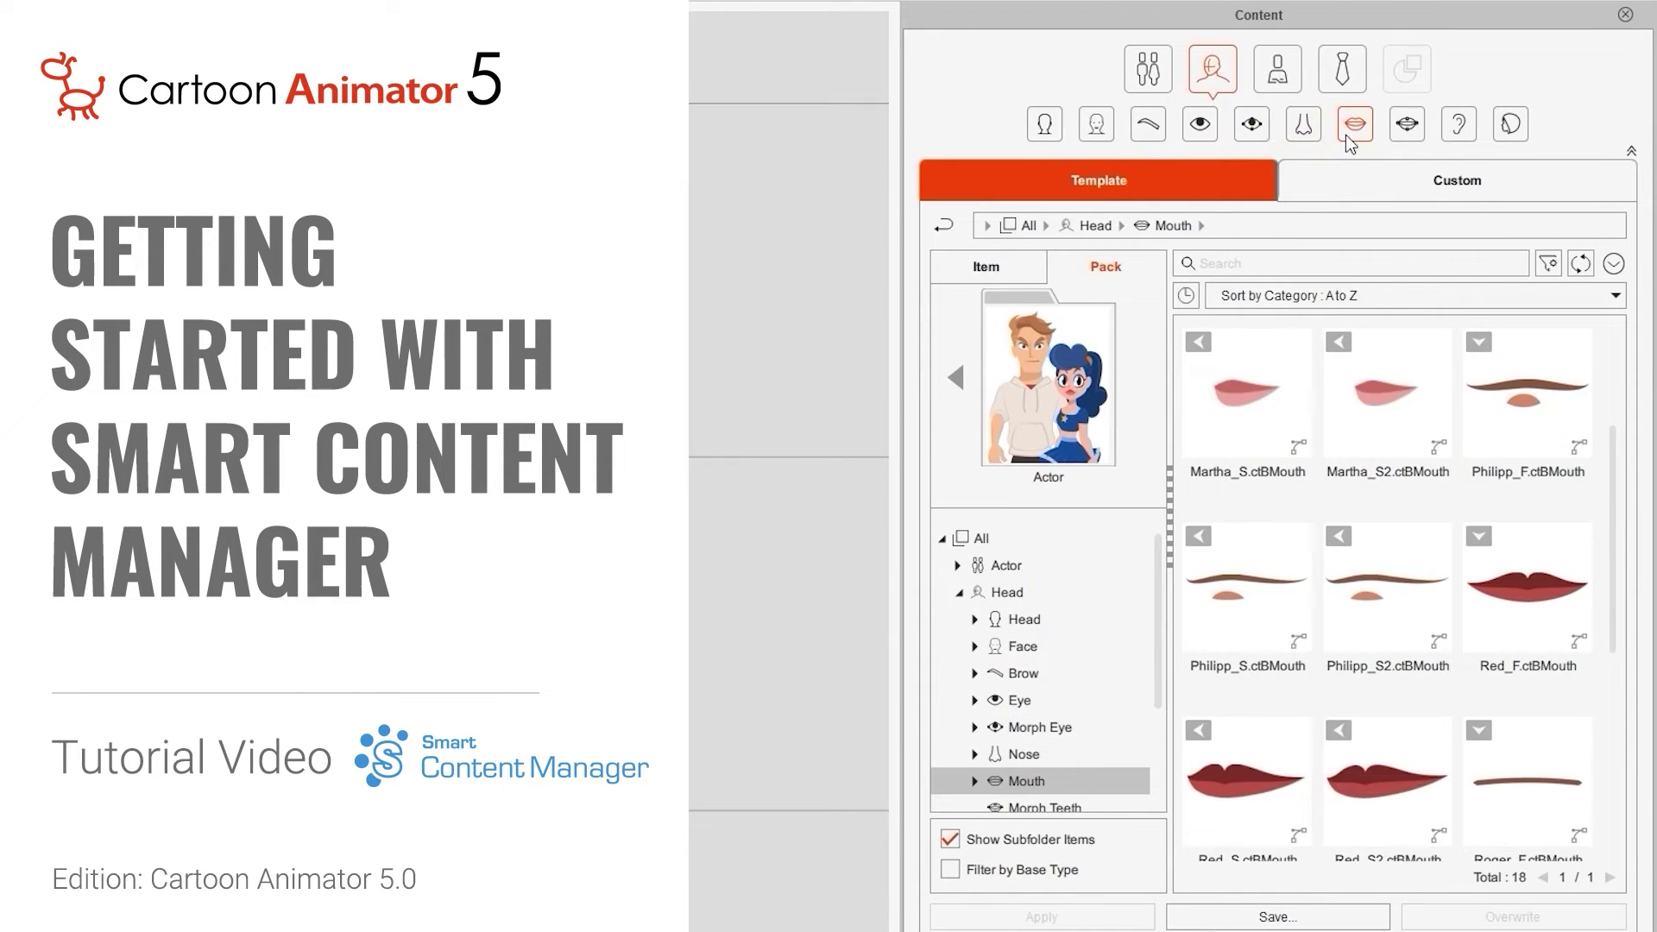
click(1406, 129)
click(1458, 130)
click(1512, 133)
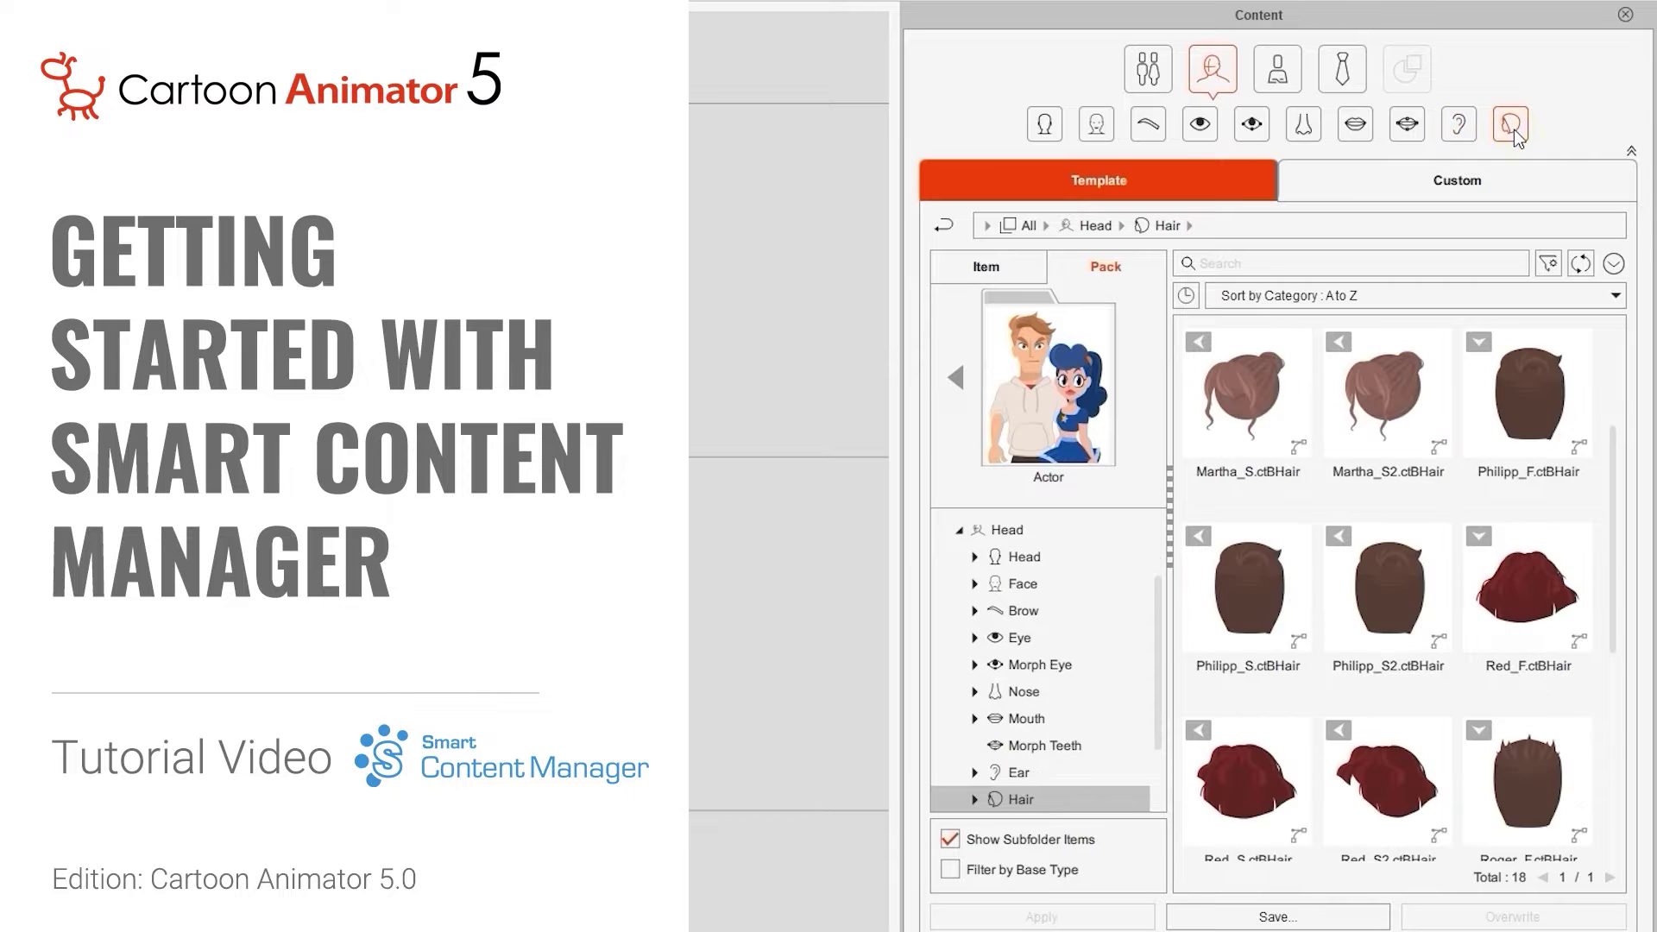
Step: Show the Hands templates under the Body part libraries
click(1277, 69)
click(1046, 127)
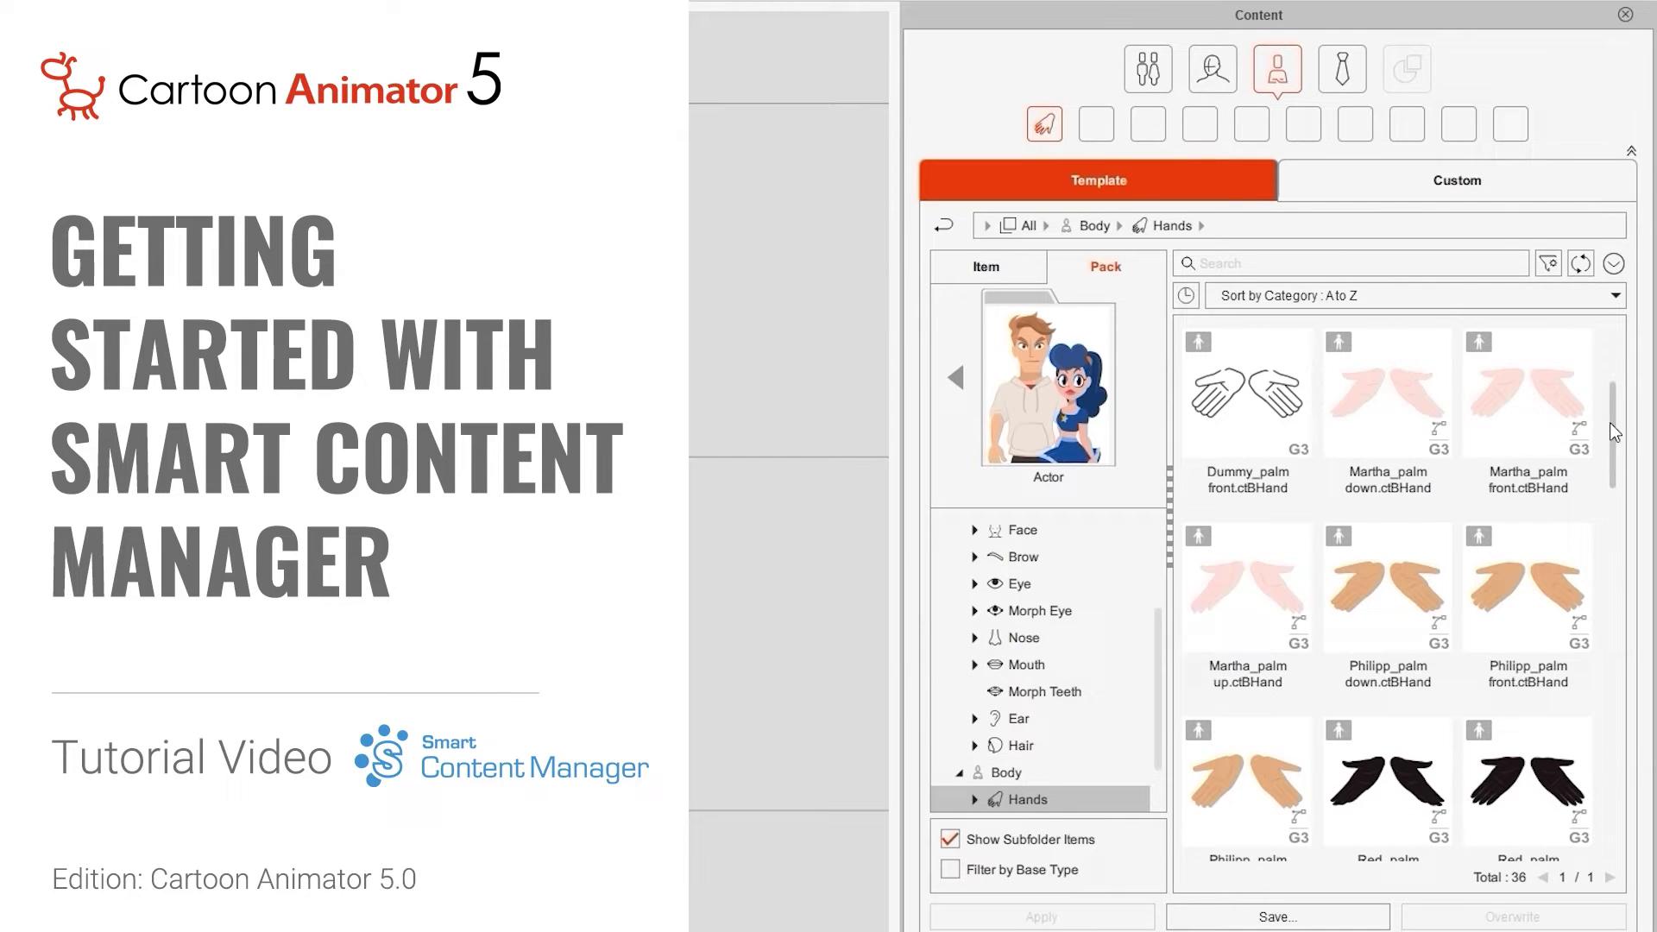
drag(1614, 432, 1590, 340)
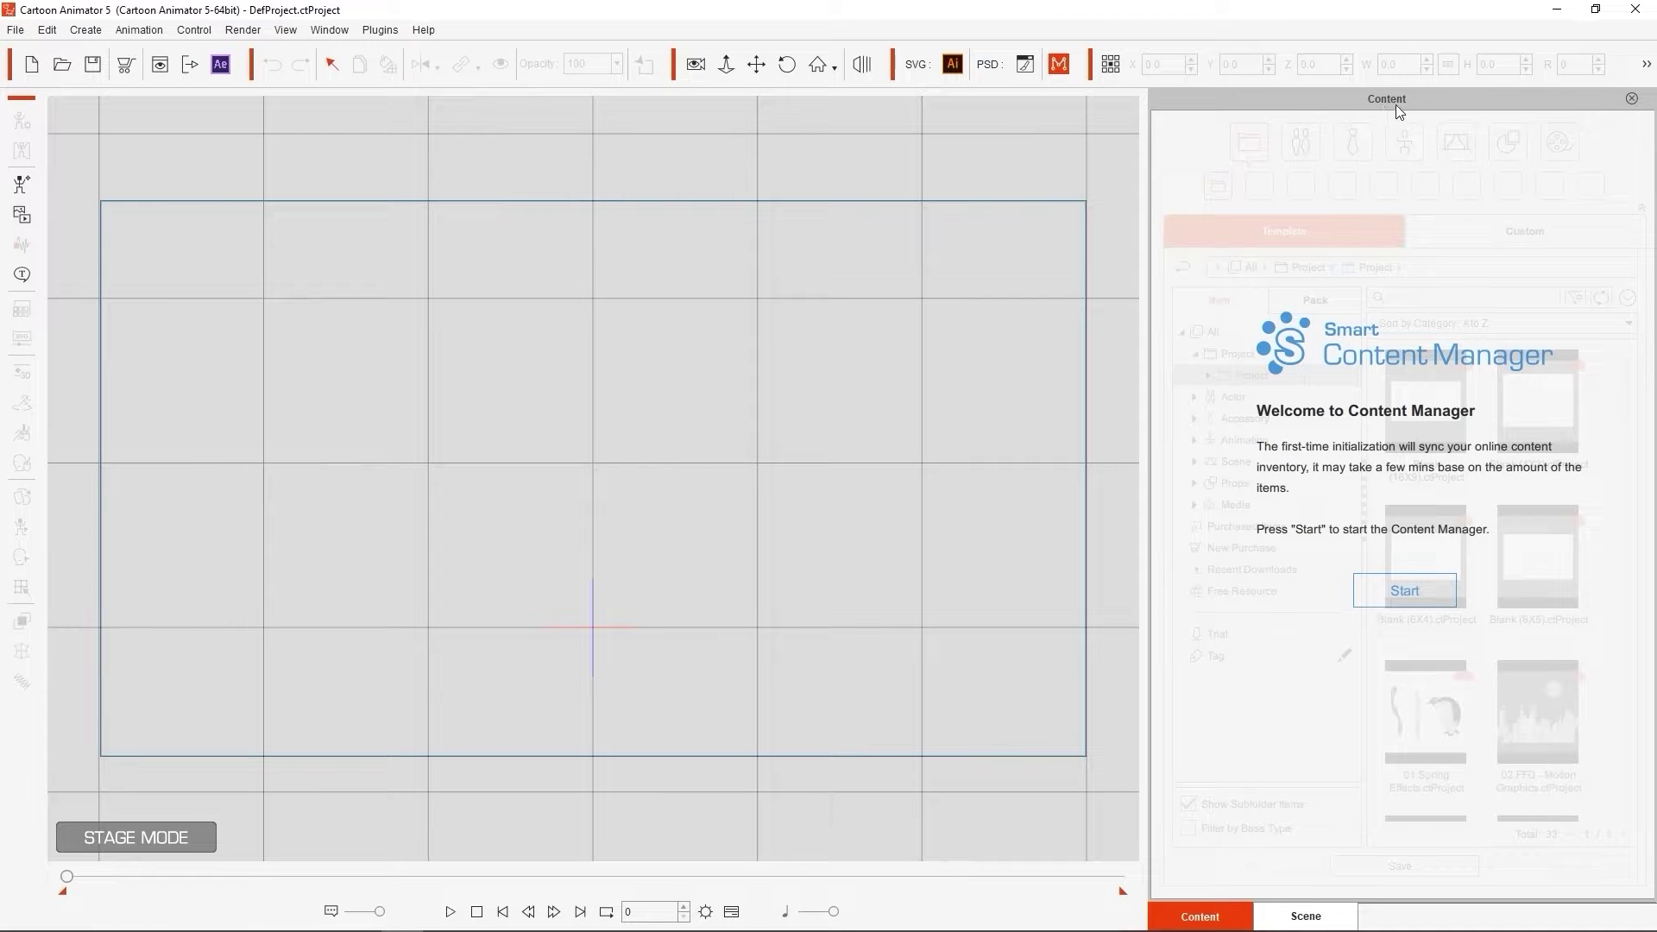
Step: Check the Window menu's Content Manager entry, then start the first-time content sync
click(329, 30)
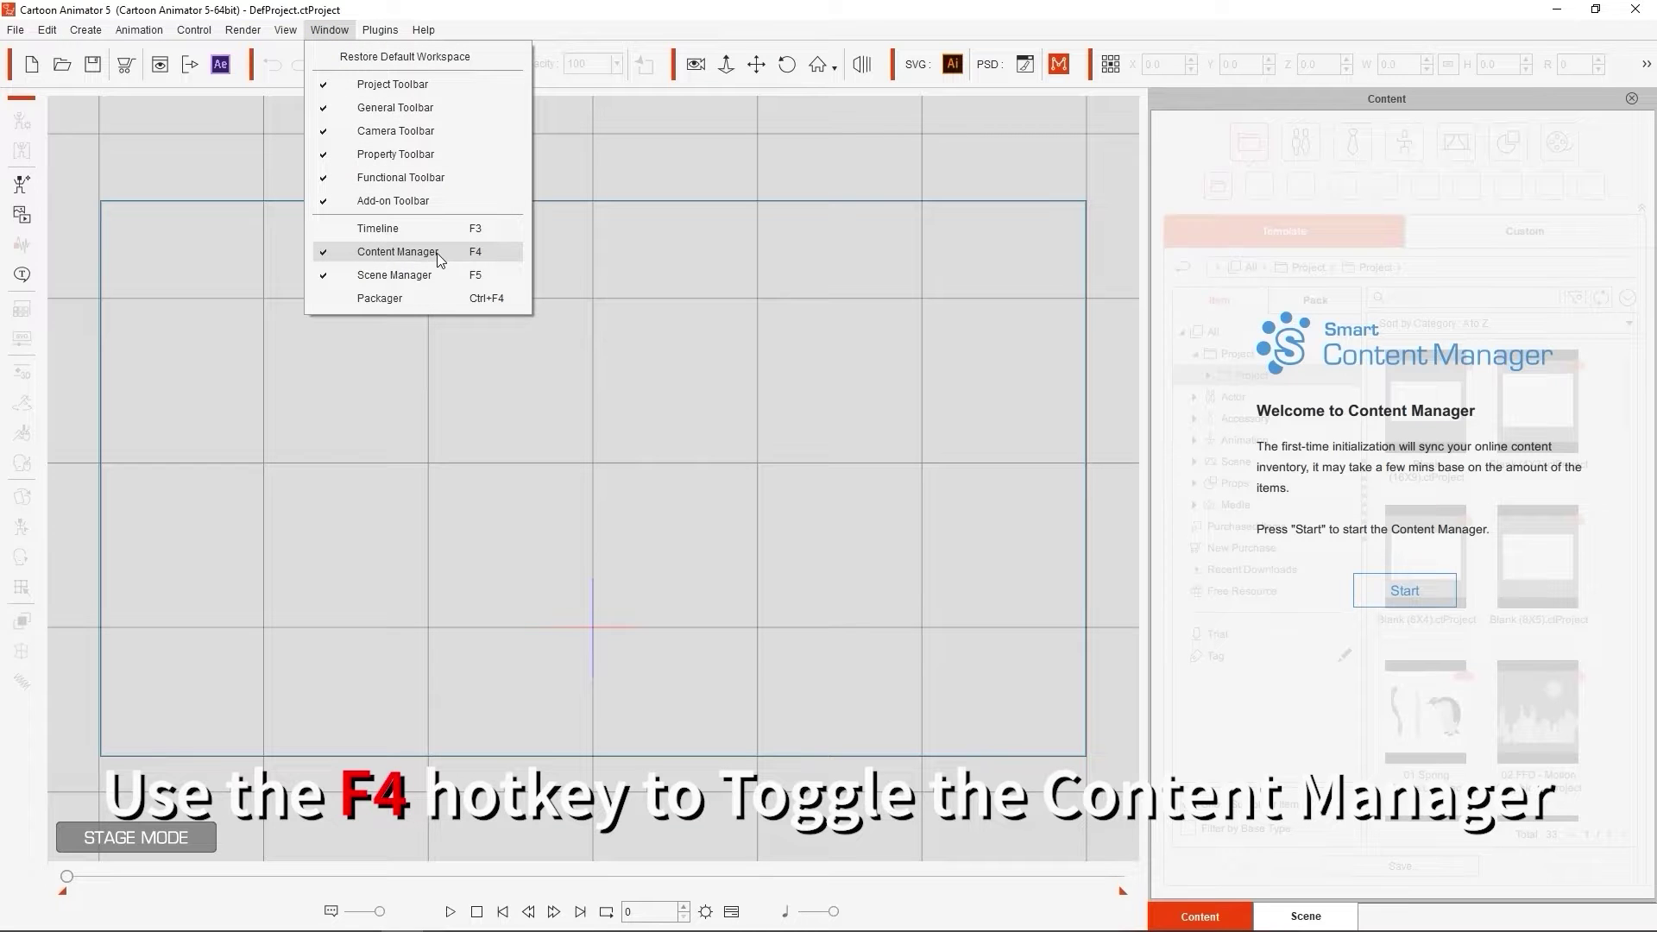
click(1016, 280)
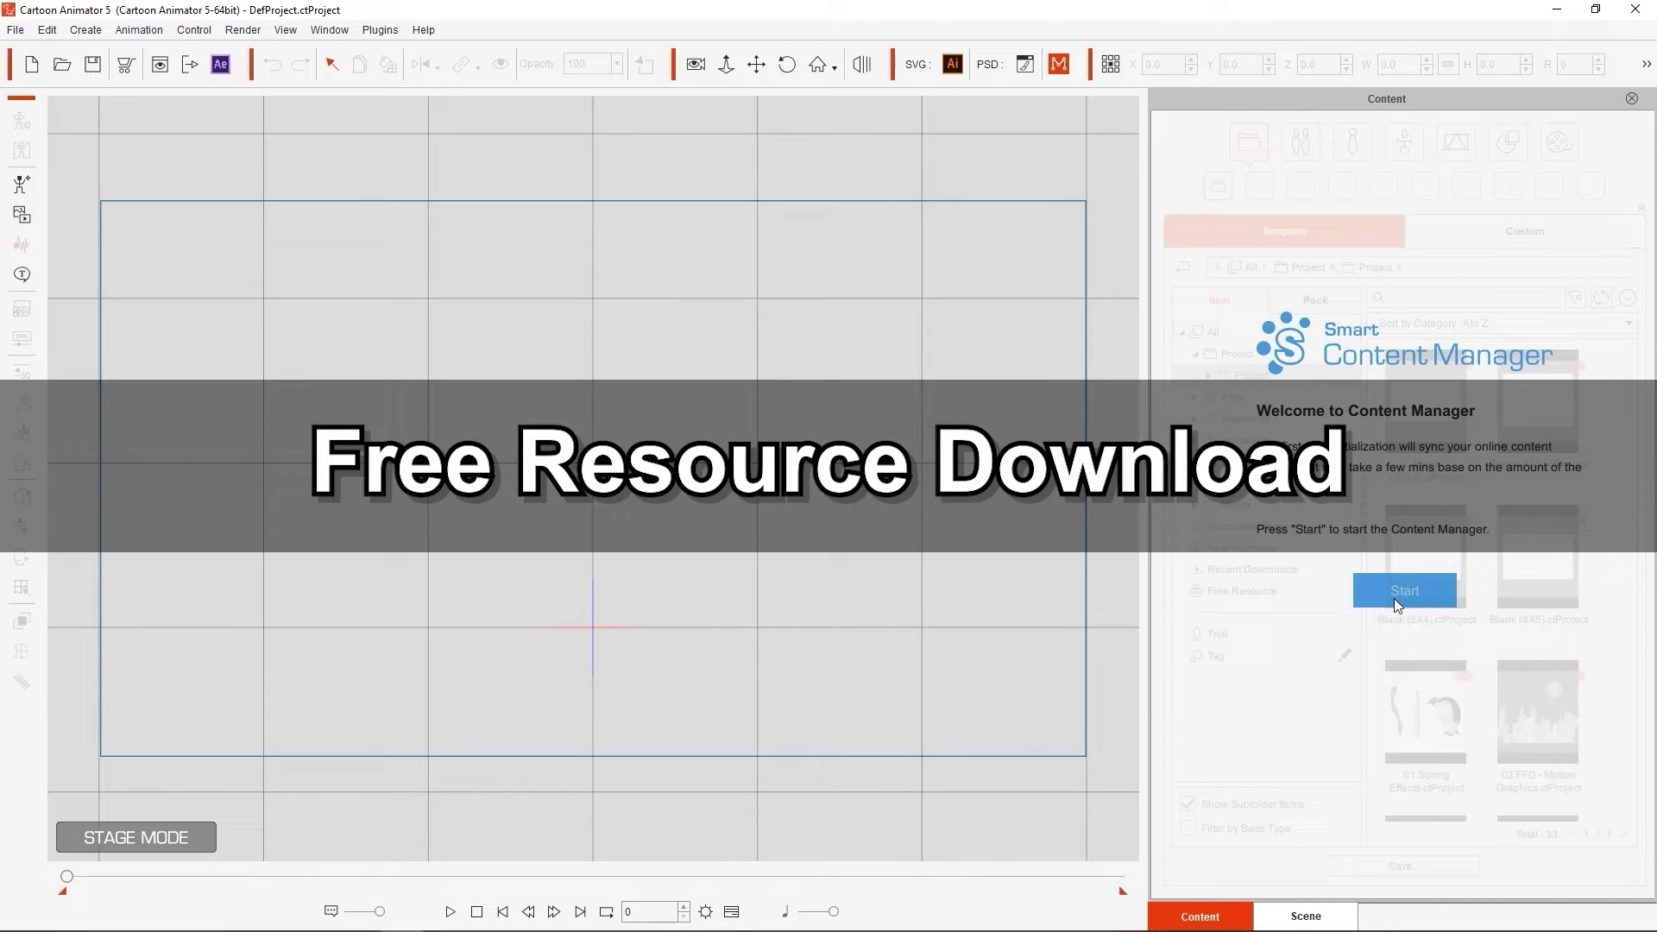
click(1416, 598)
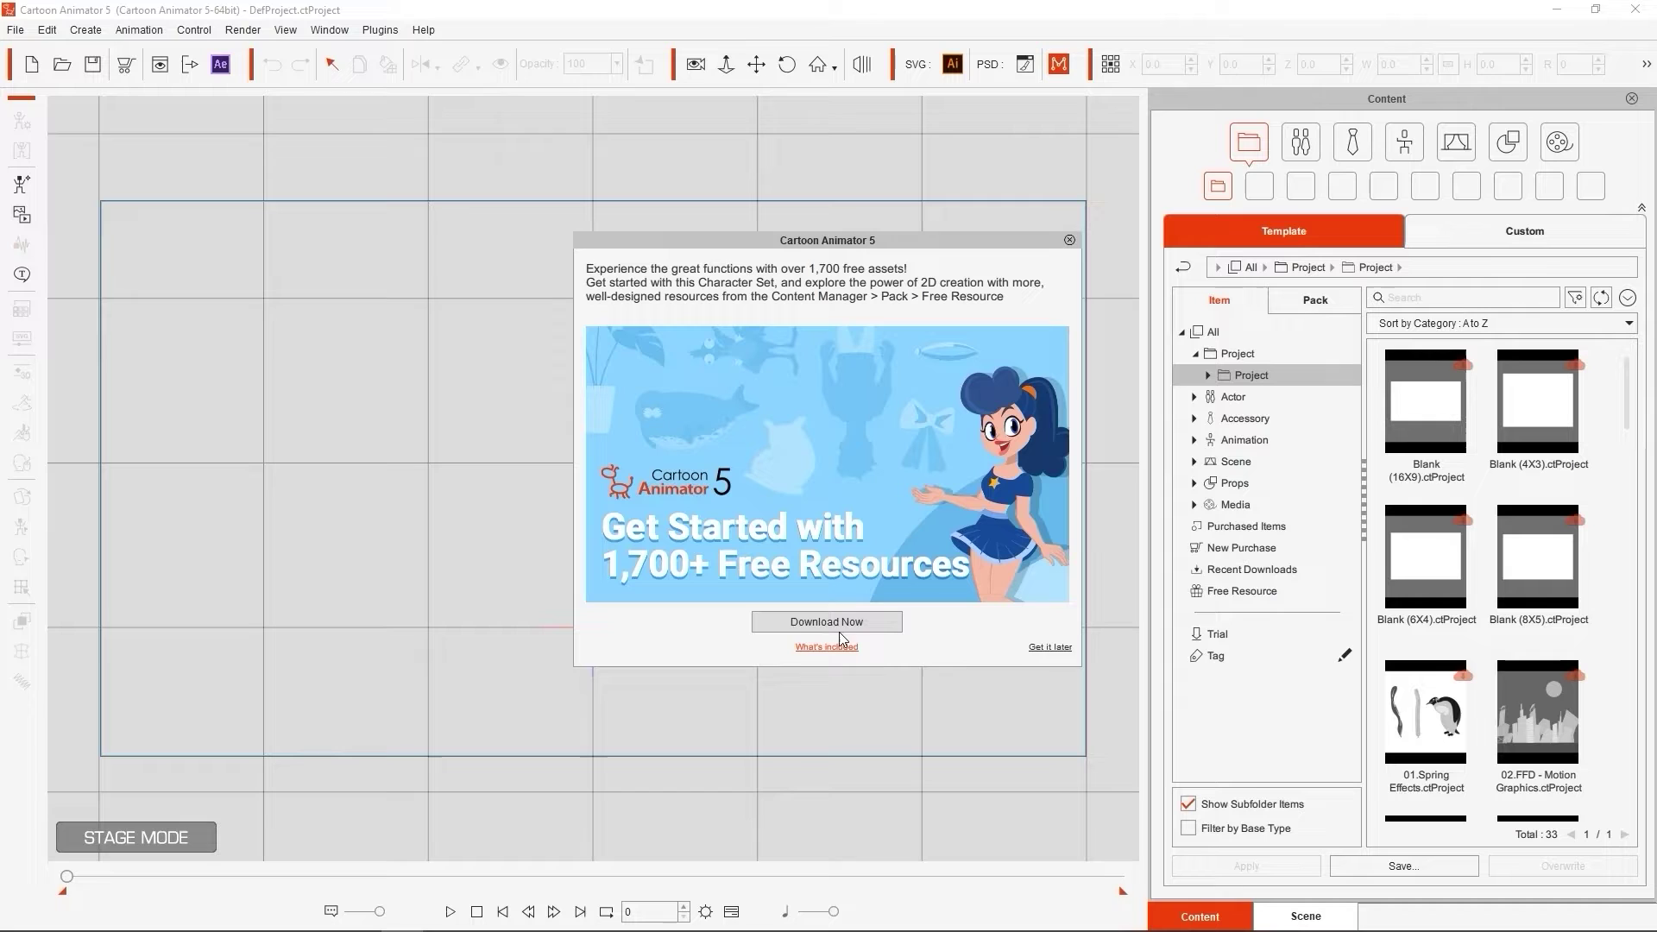
Step: Download the offered Free Resource packs from the promo dialog
click(863, 627)
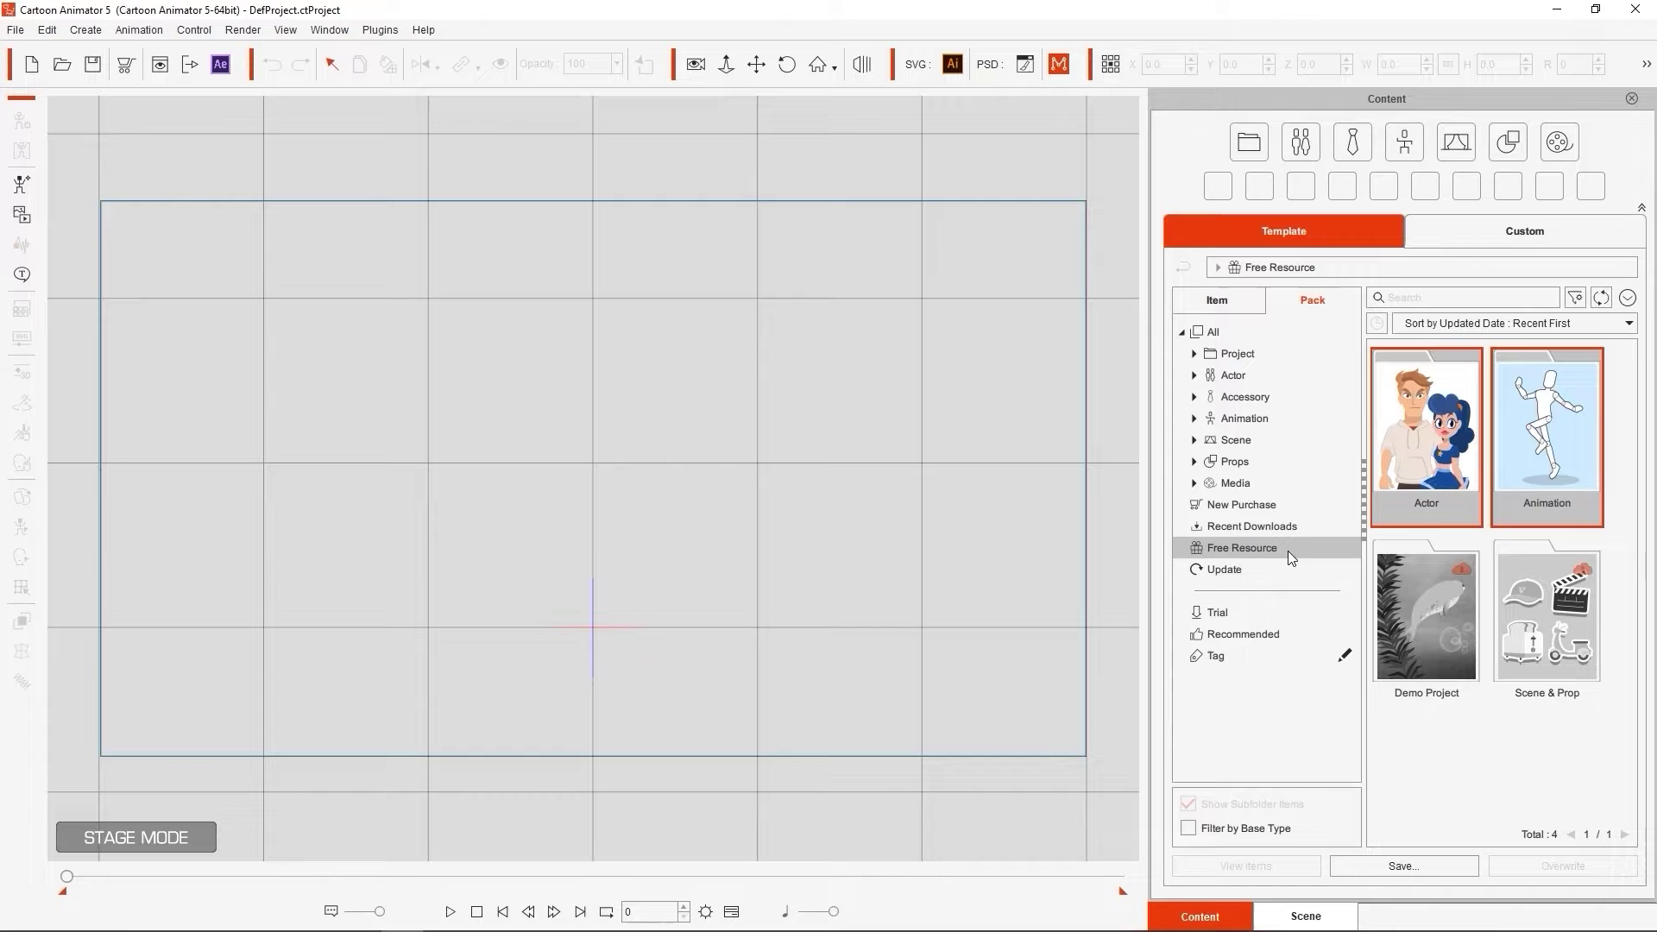
Step: Install the Demo Project and Scene & Prop packs together via Install Content
click(1429, 604)
ctrl+click(1577, 615)
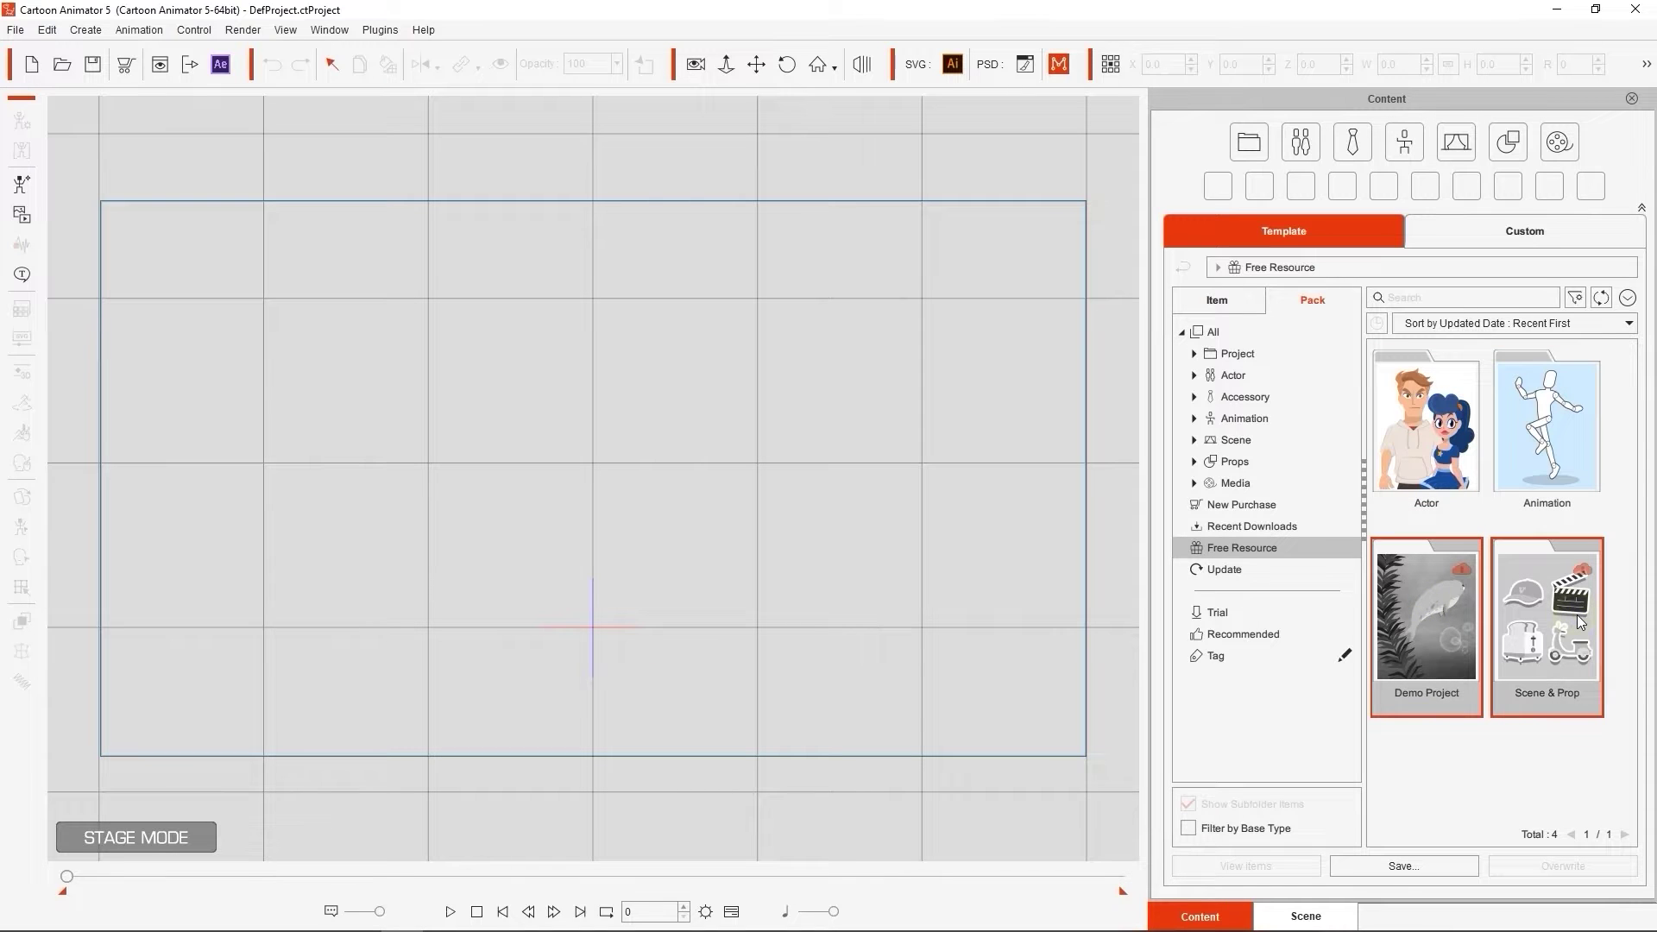
right_click(1561, 604)
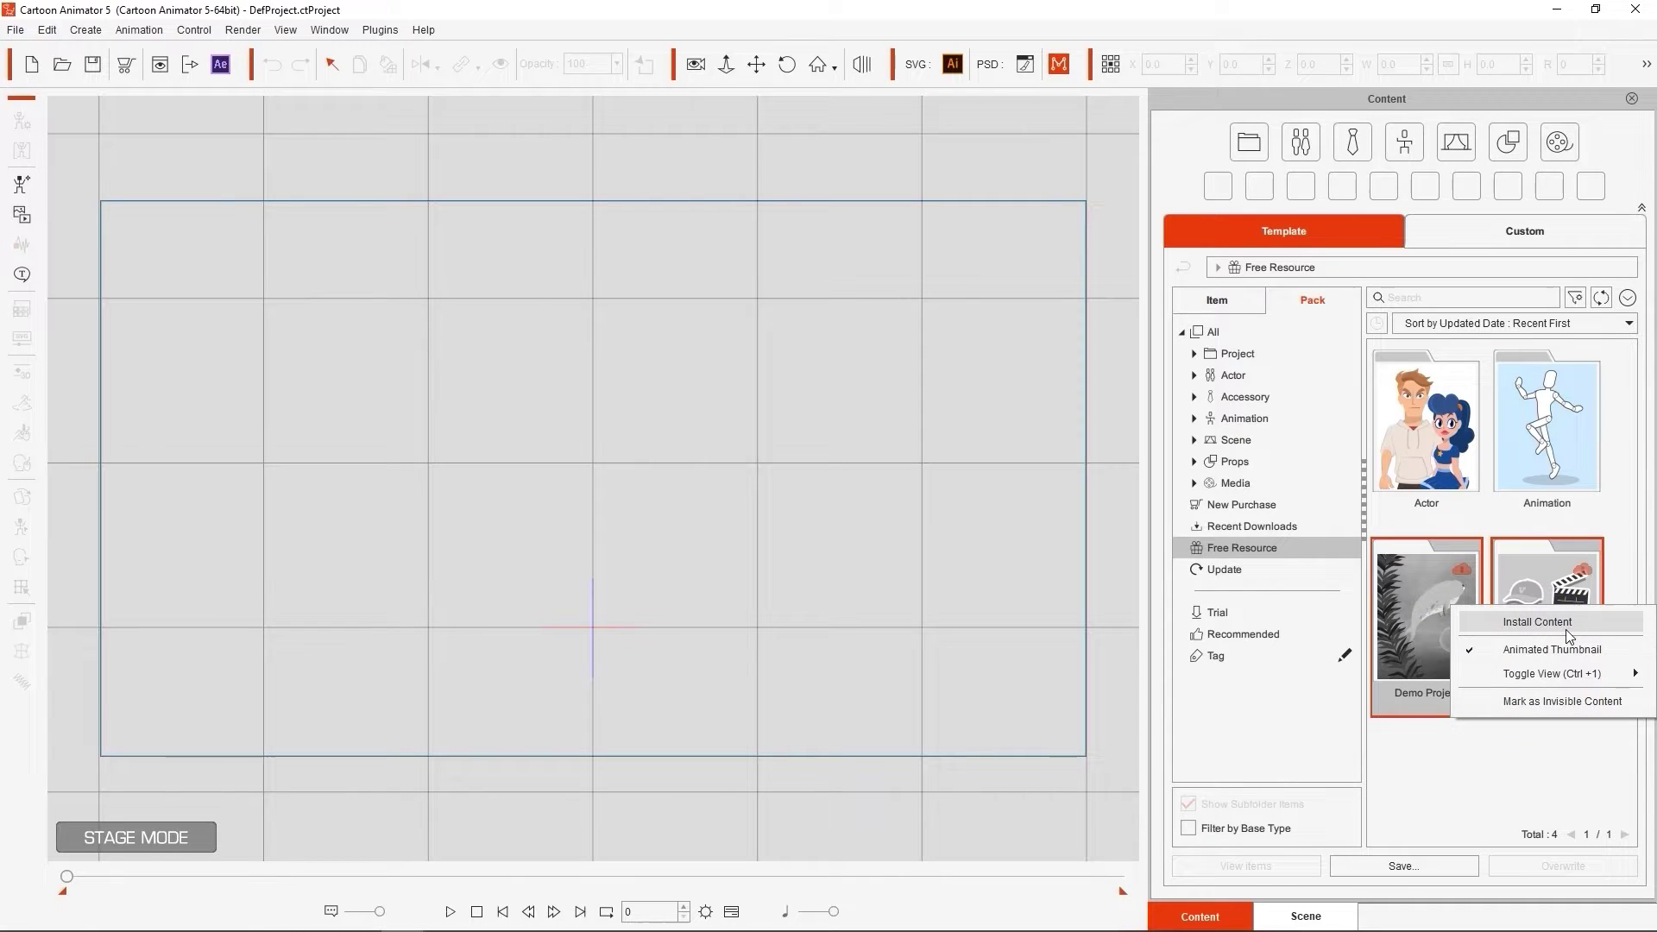
click(1567, 628)
click(1530, 563)
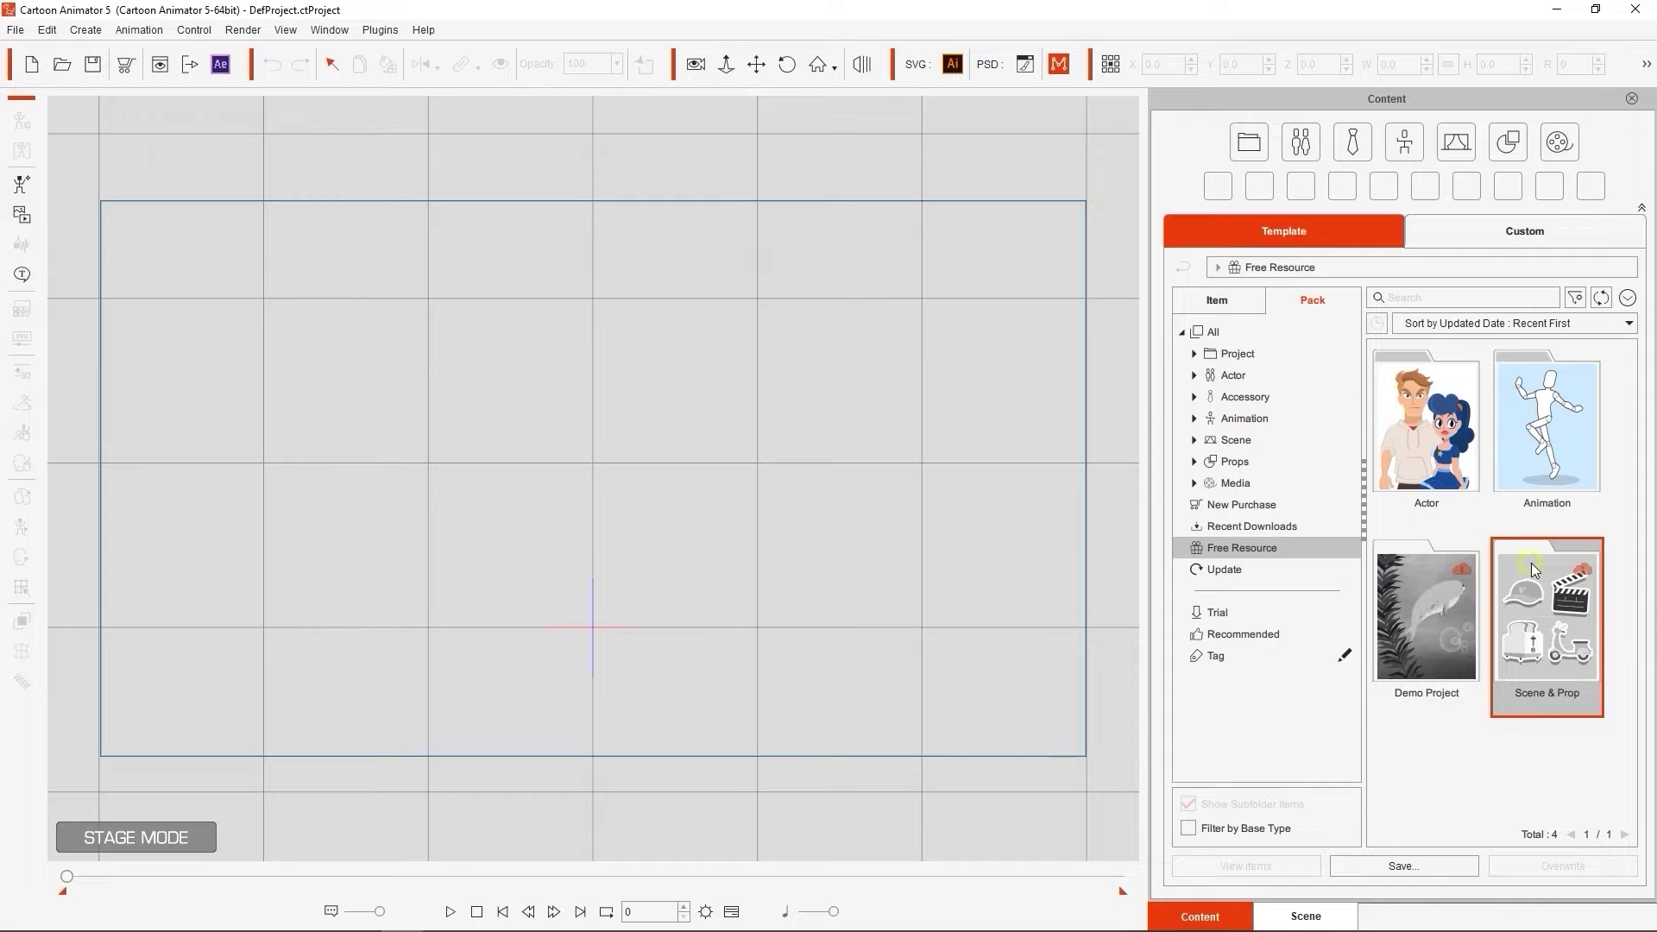
click(1422, 589)
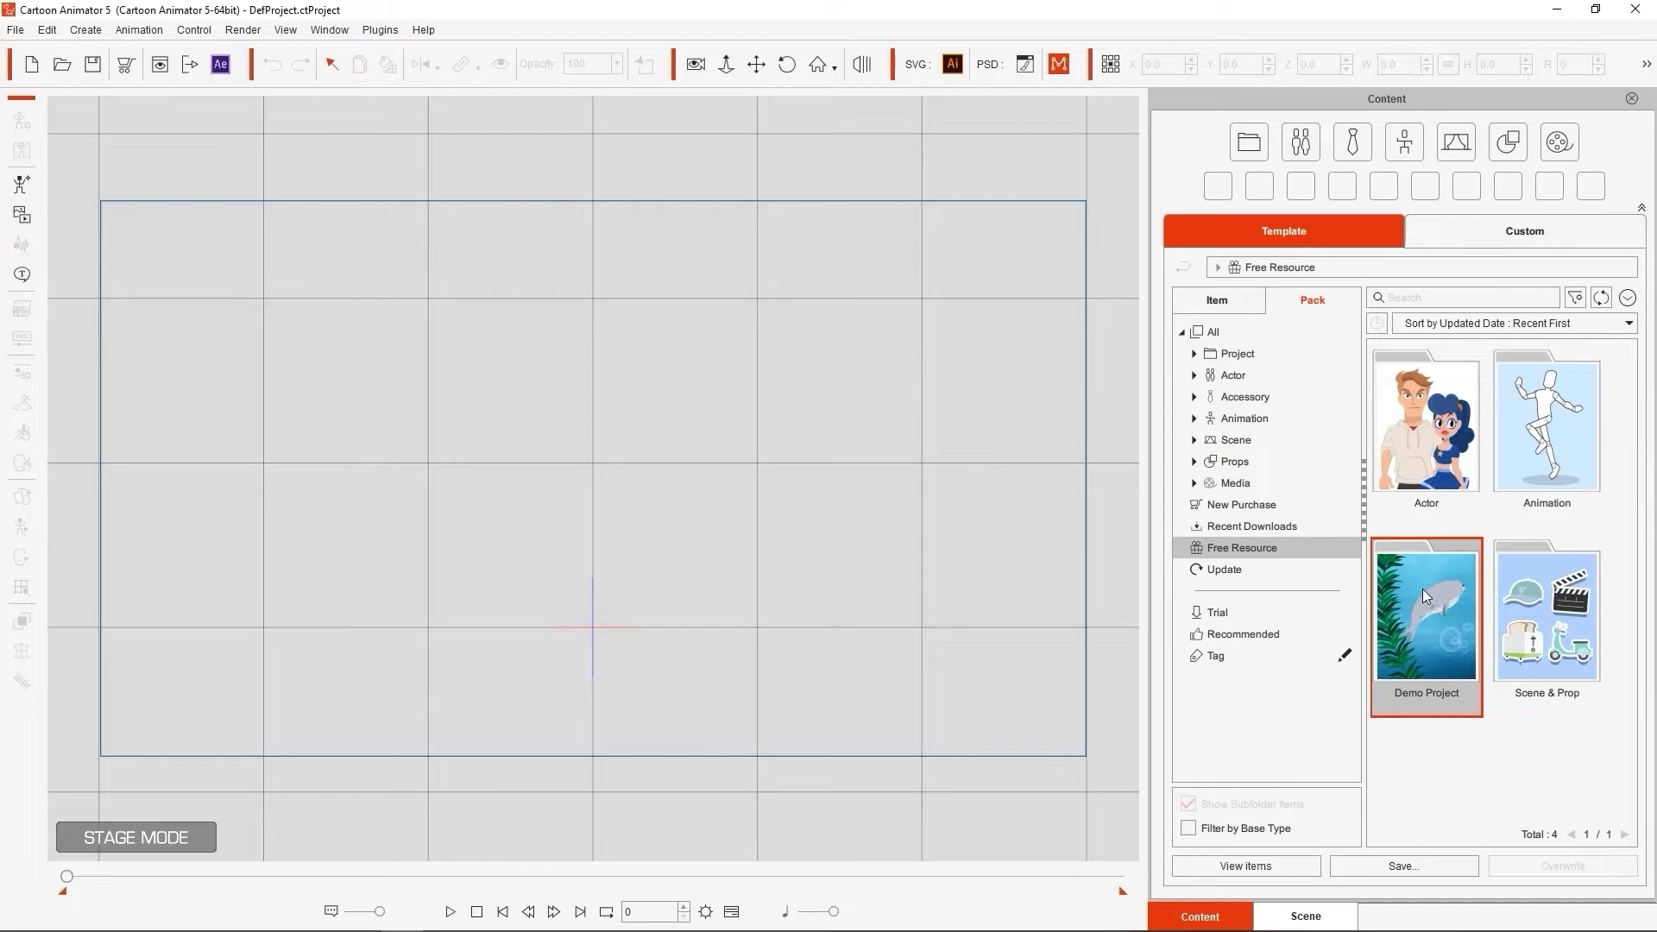
Step: Visit the Reallusion Content Store online and scroll through its pages
click(1629, 299)
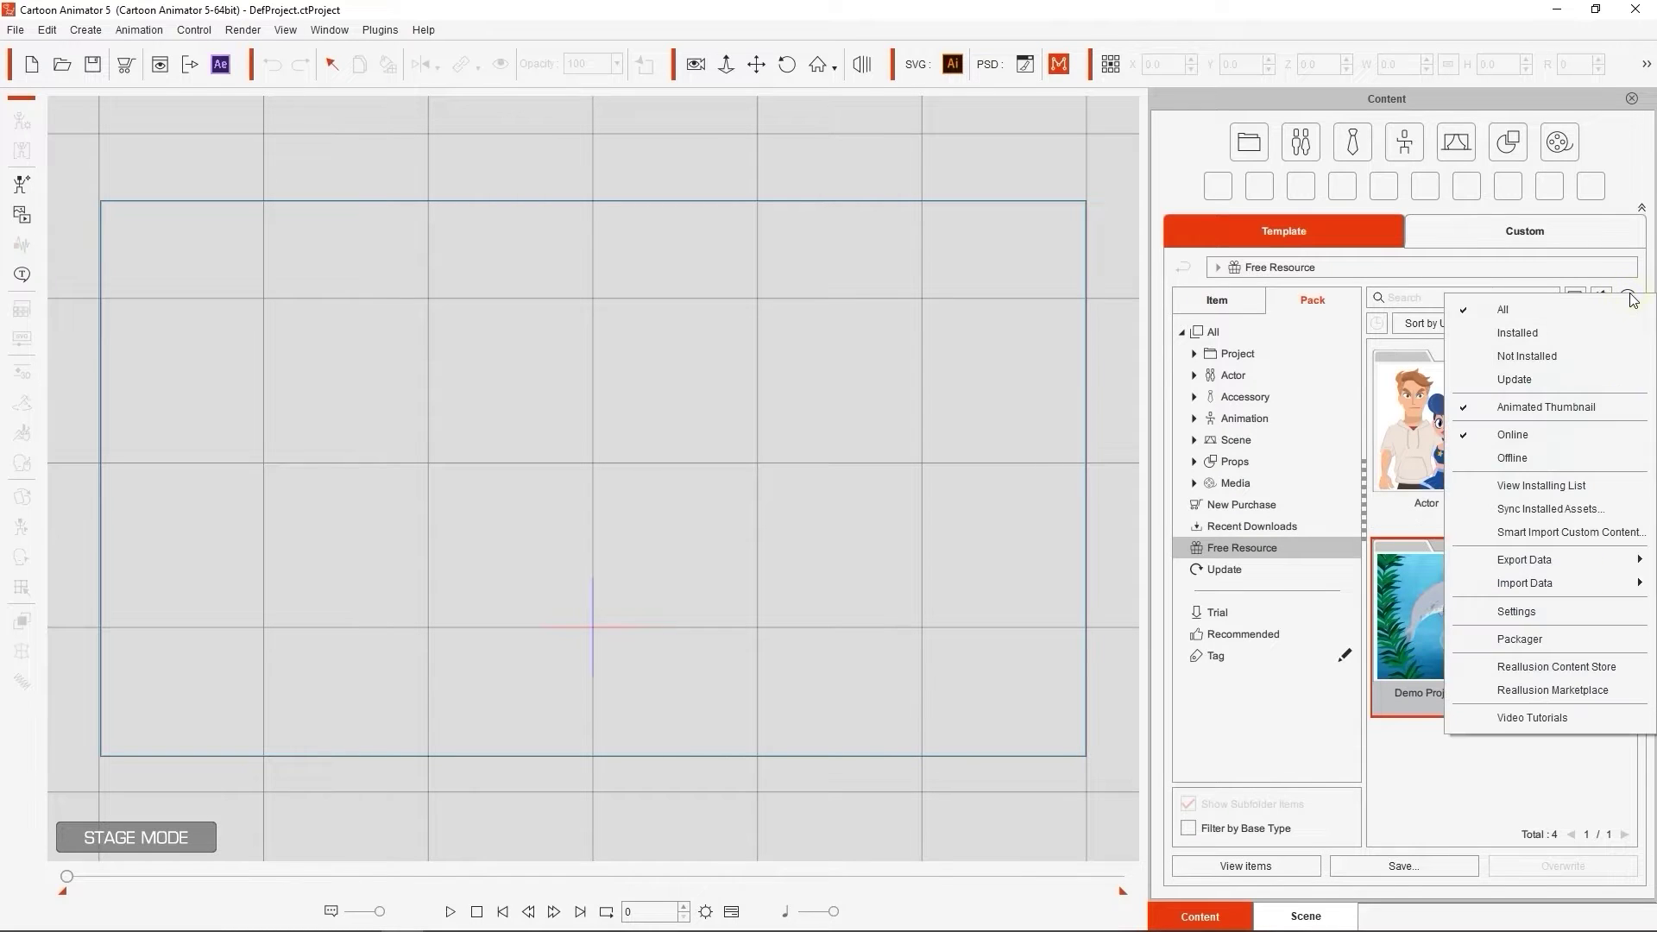
click(1613, 669)
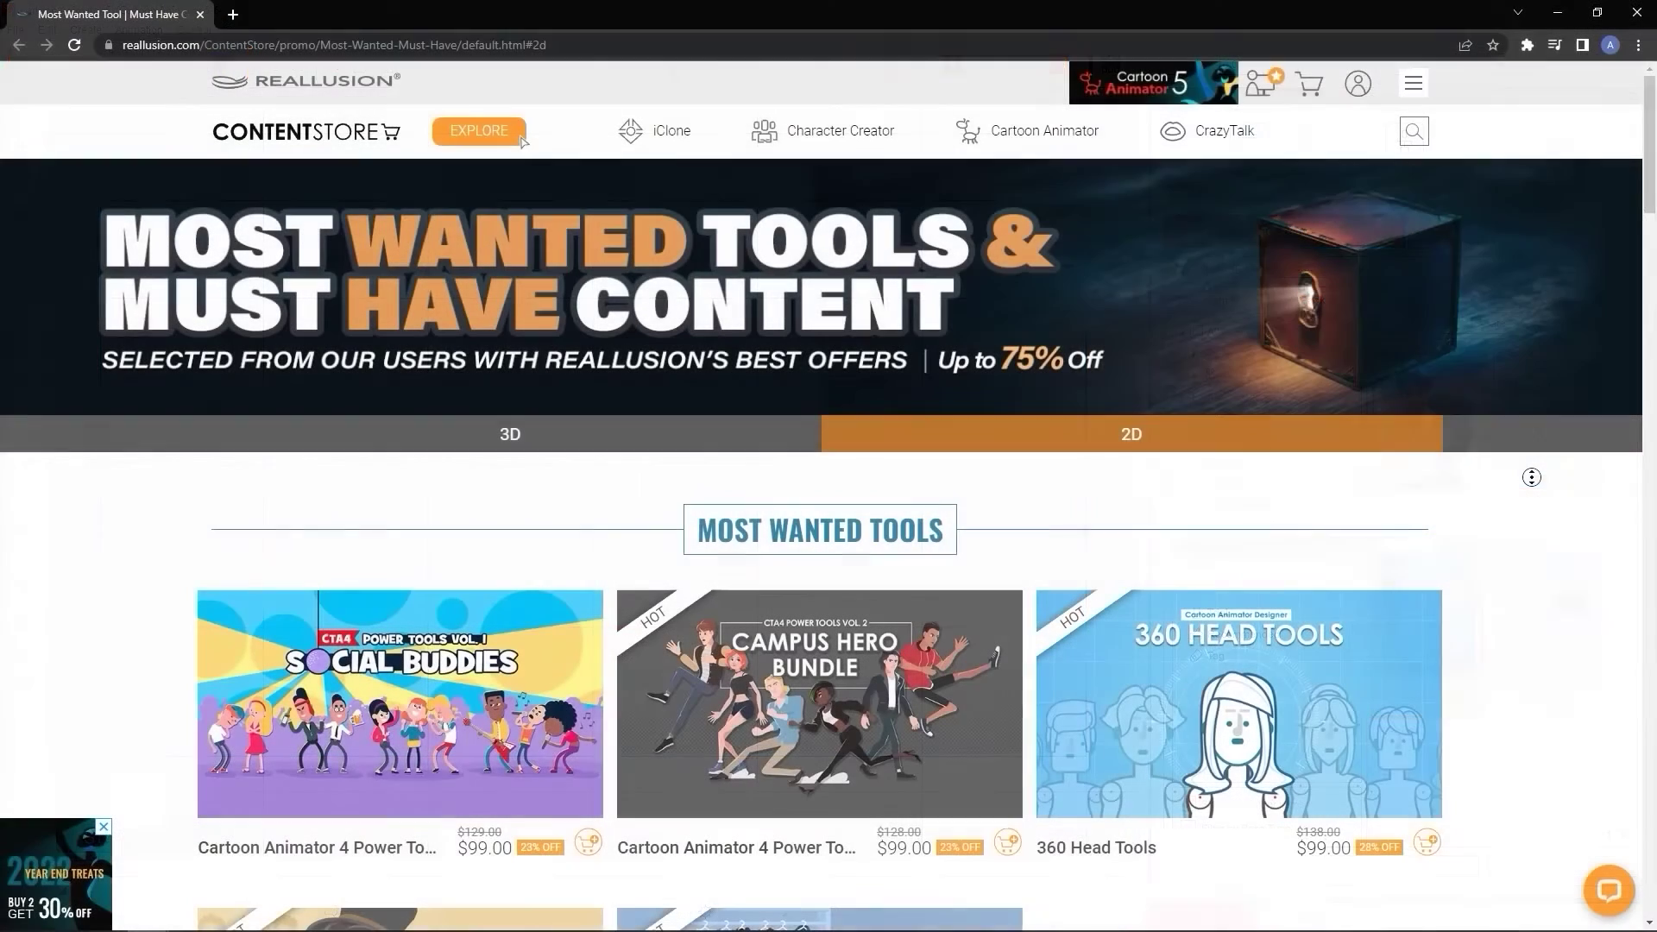
scroll(1534, 507, down, 6)
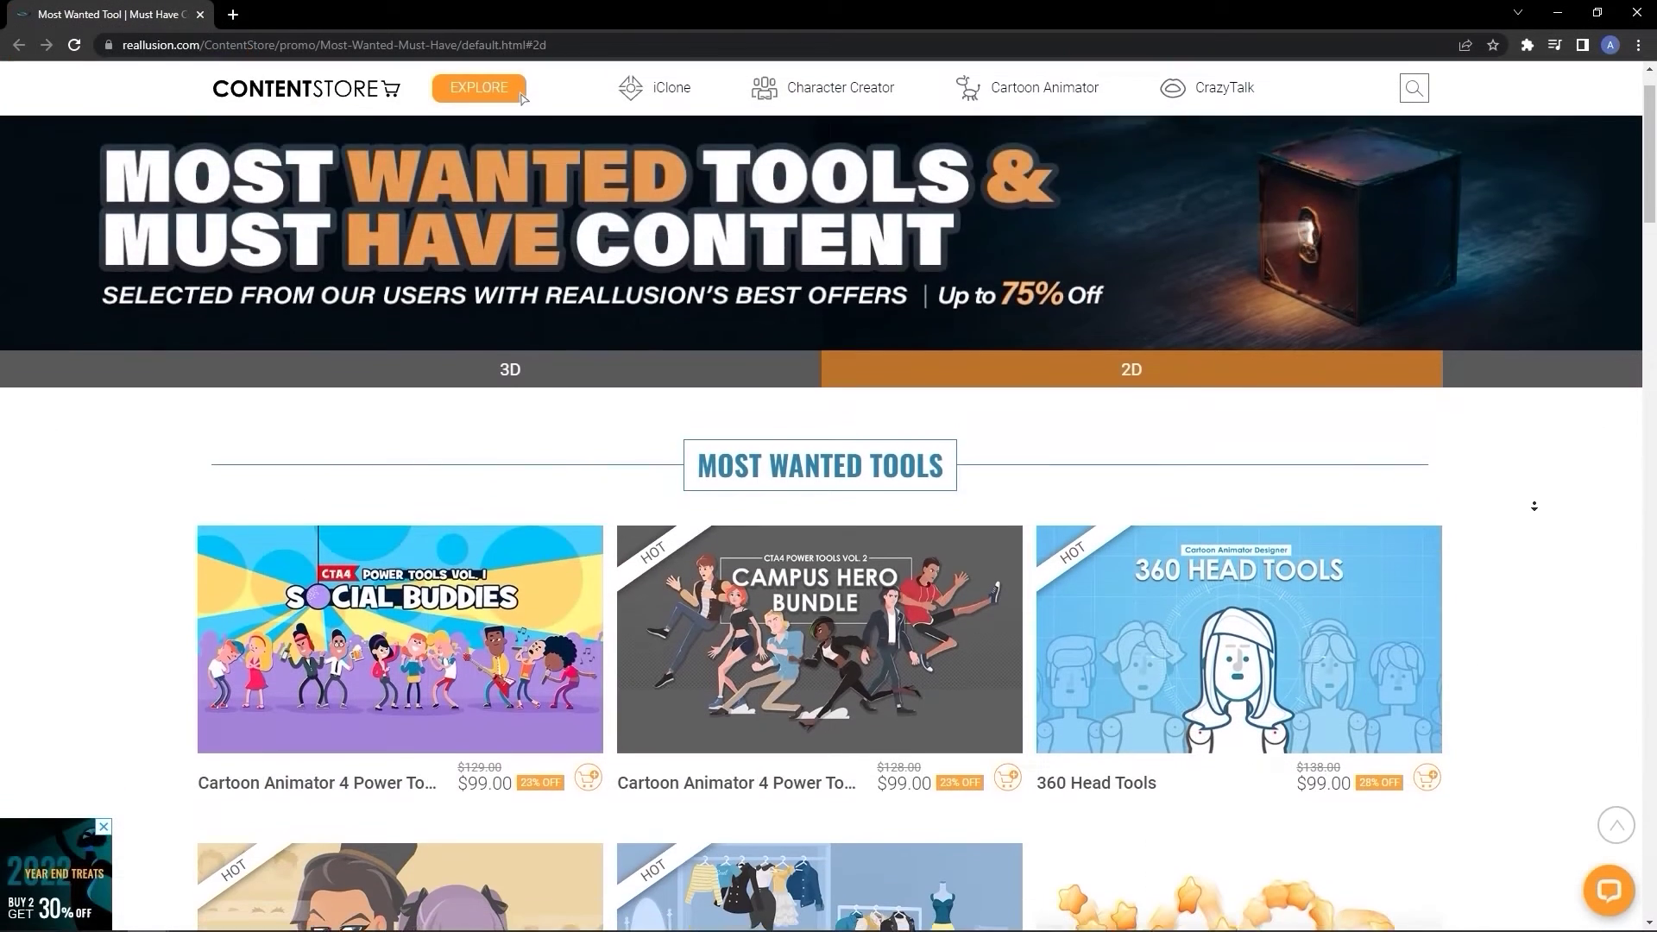
scroll(1534, 508, down, 4)
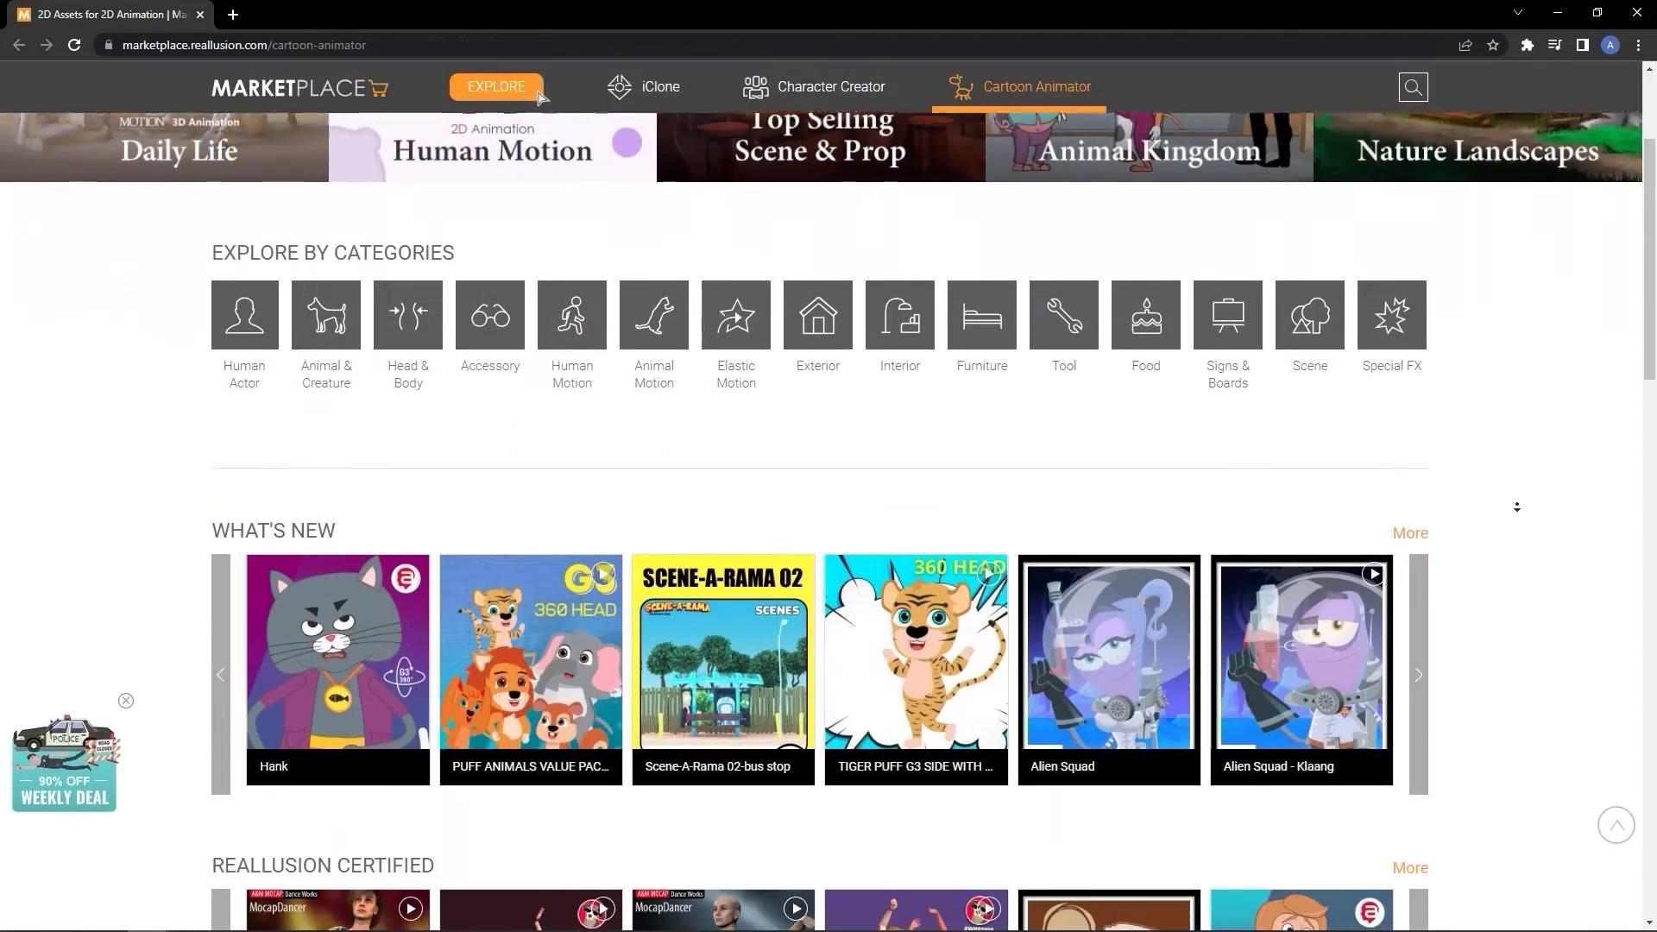
scroll(1517, 508, down, 8)
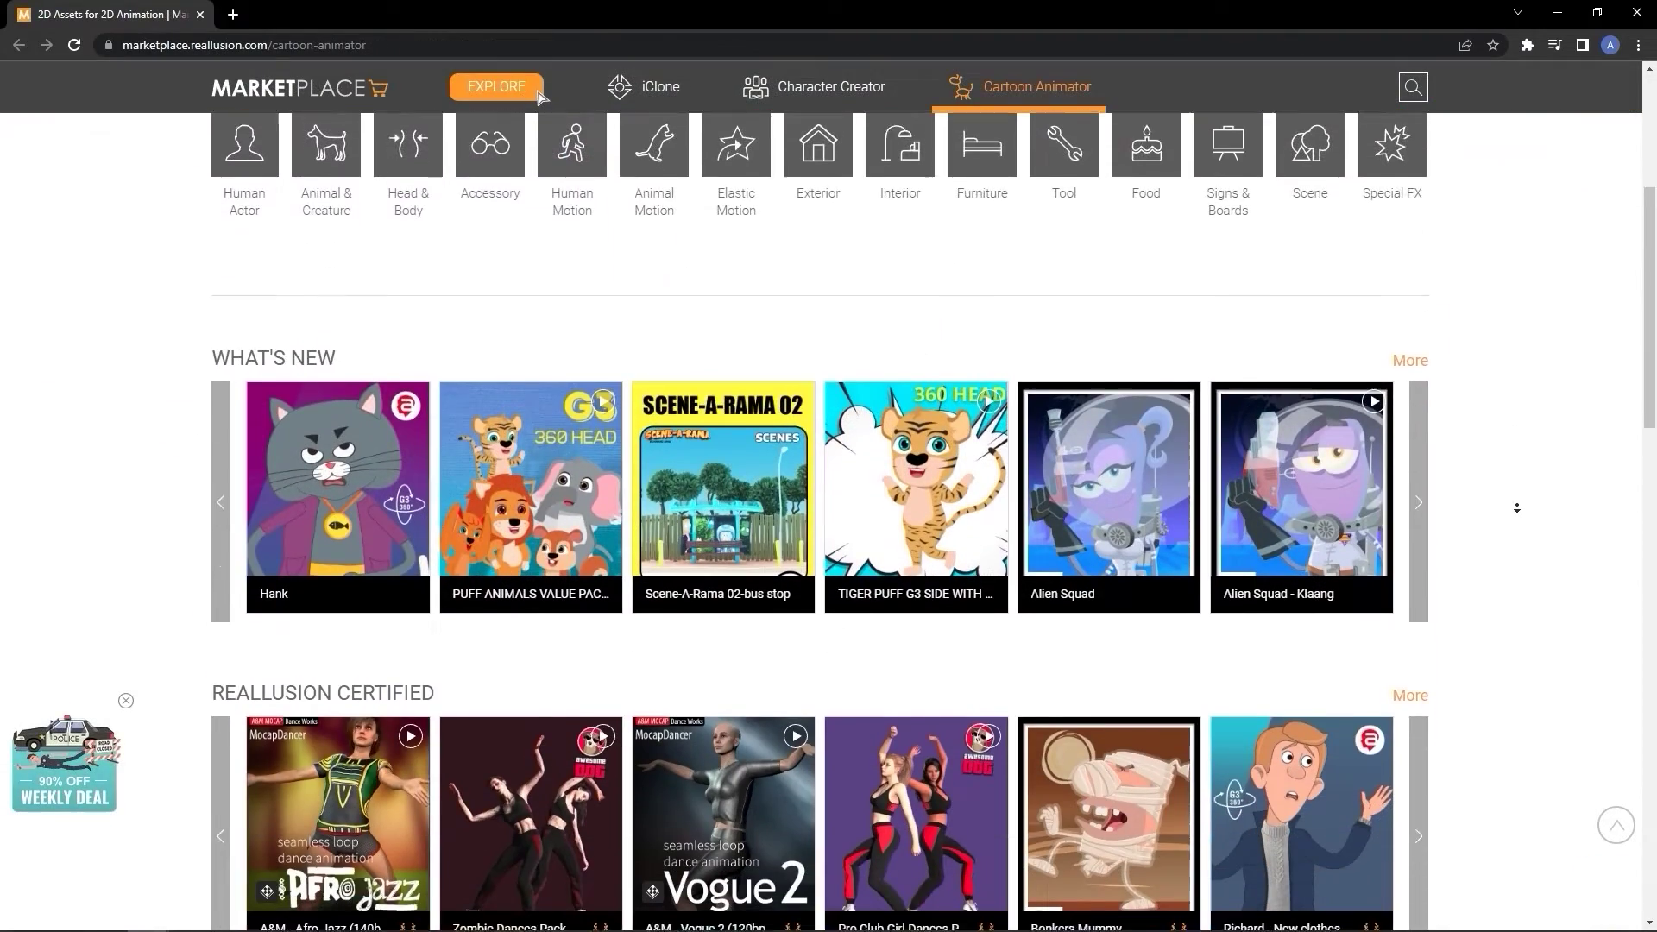
scroll(1517, 508, down, 2)
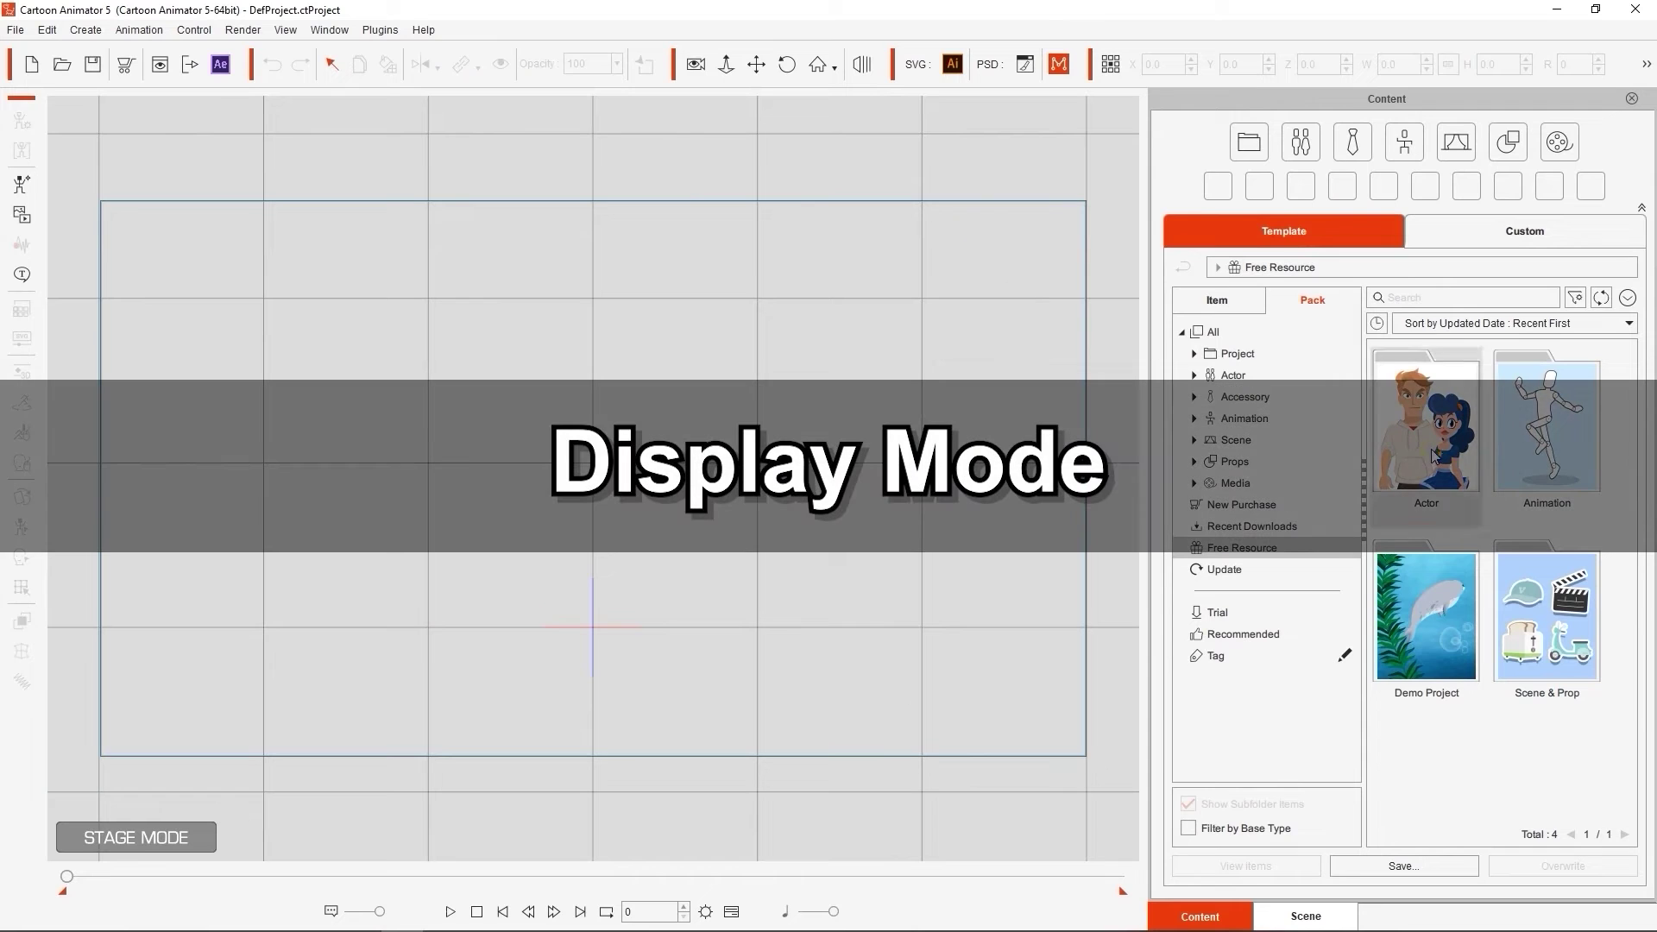
Step: Open the Actor pack and display its items as Medium Thumbnails, then as a List
click(1396, 474)
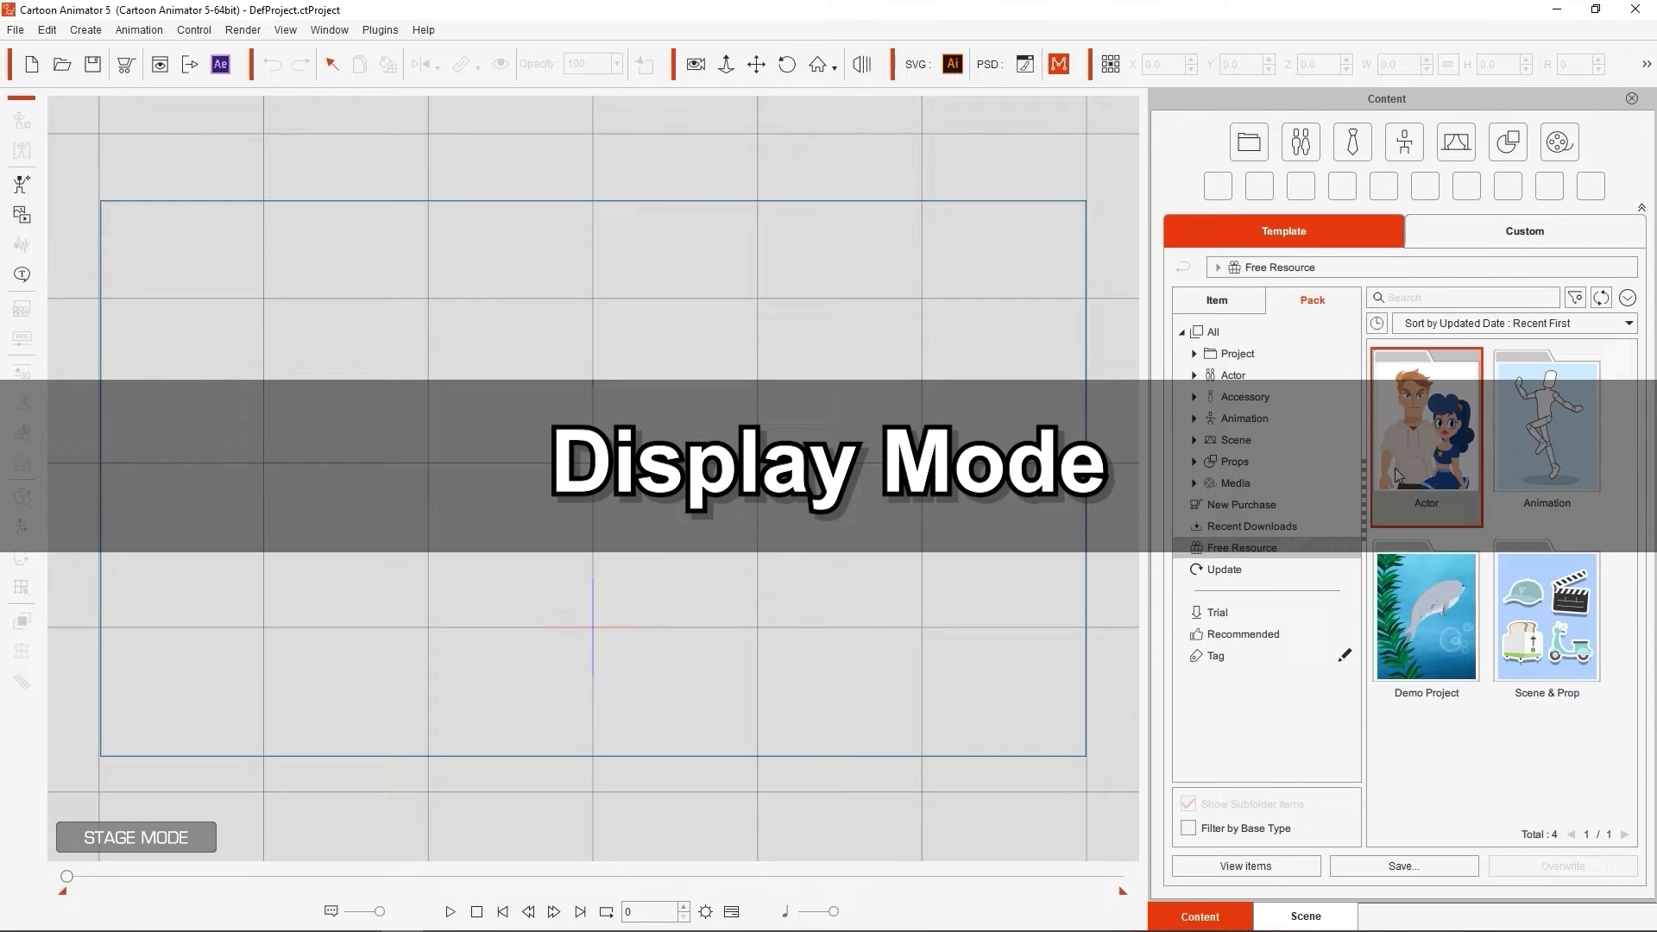
double_click(1472, 391)
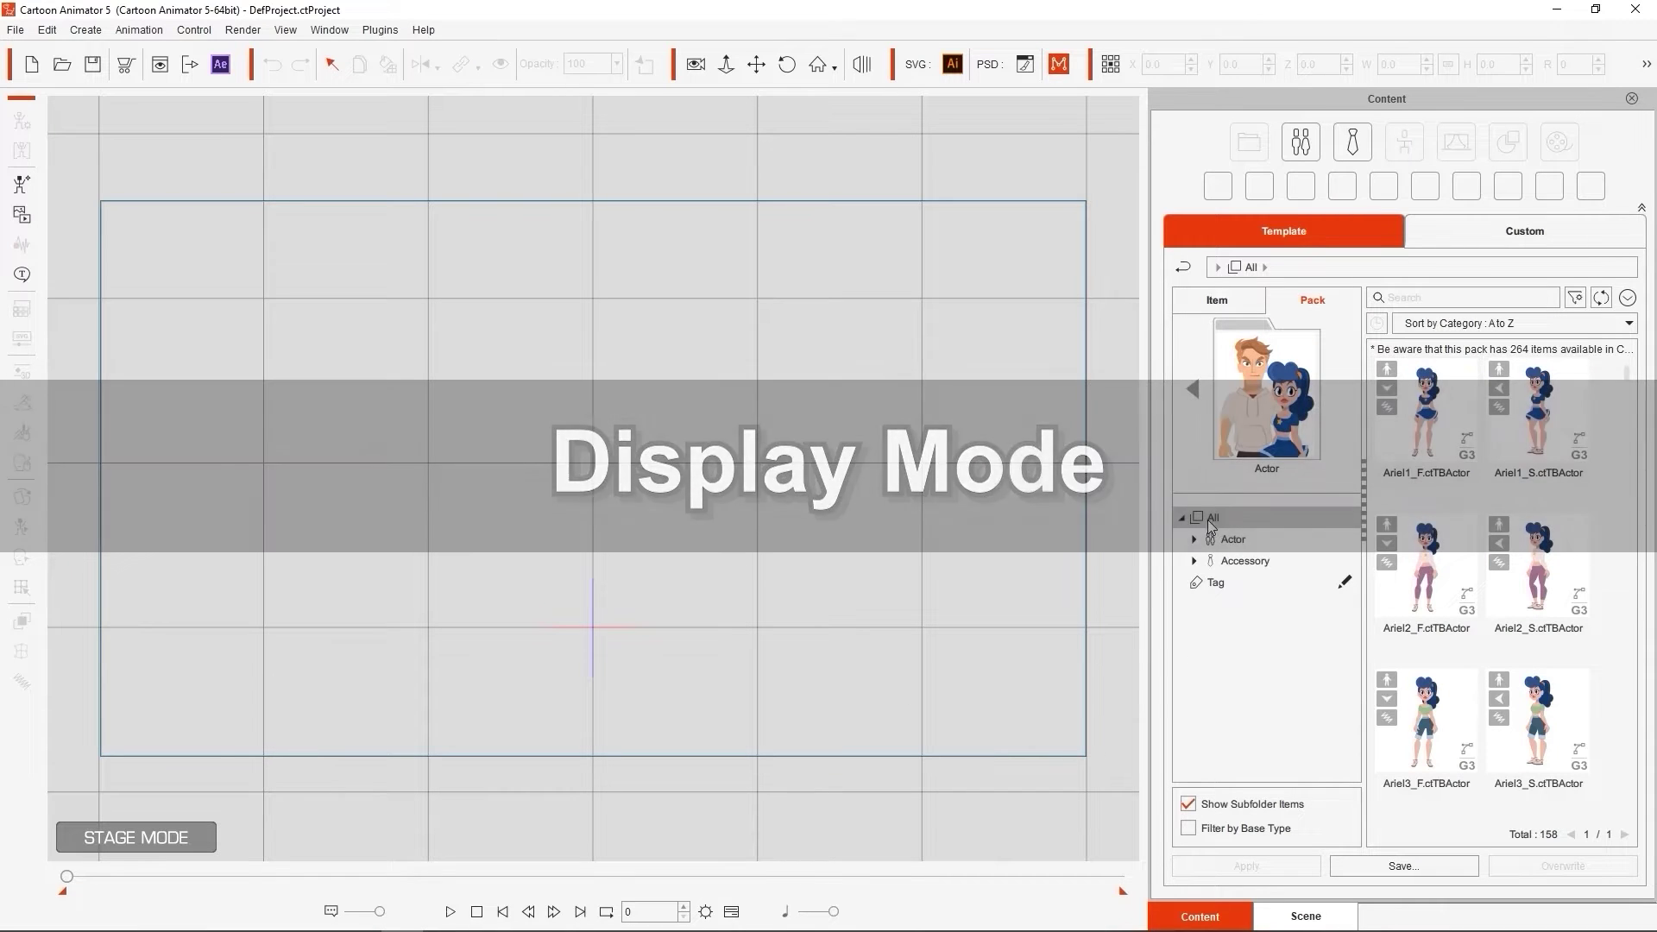
mouse_move(1630, 382)
mouse_down()
mouse_move(1631, 452)
mouse_move(1628, 372)
mouse_up()
right_click(1600, 378)
mouse_move(1579, 416)
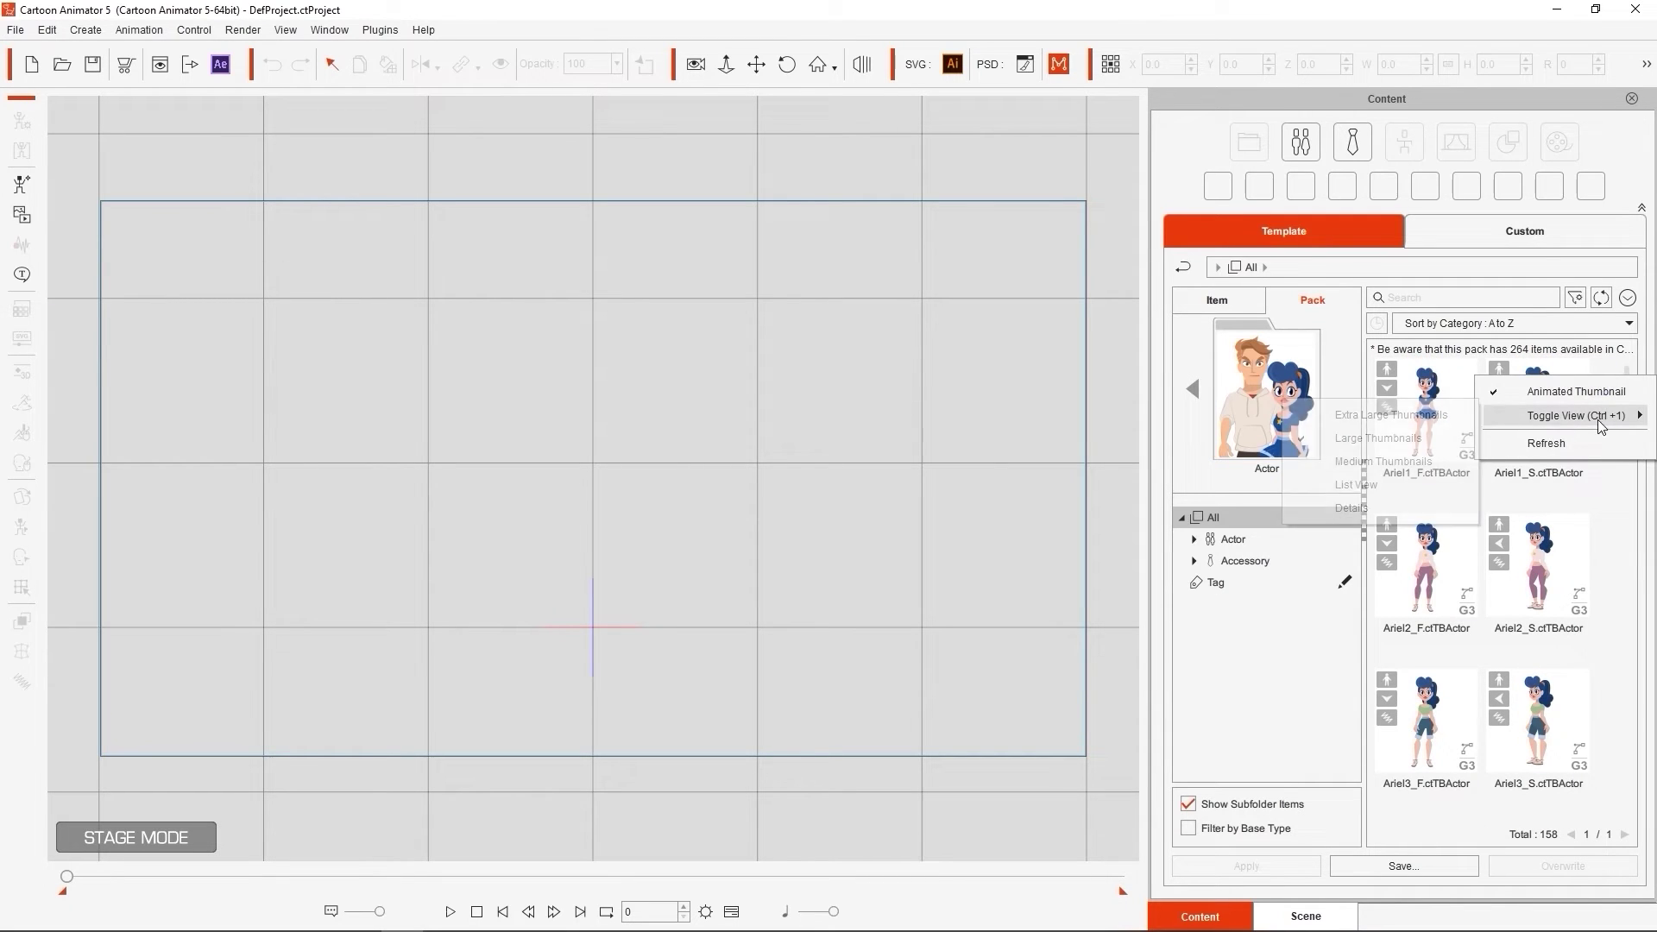
click(1385, 466)
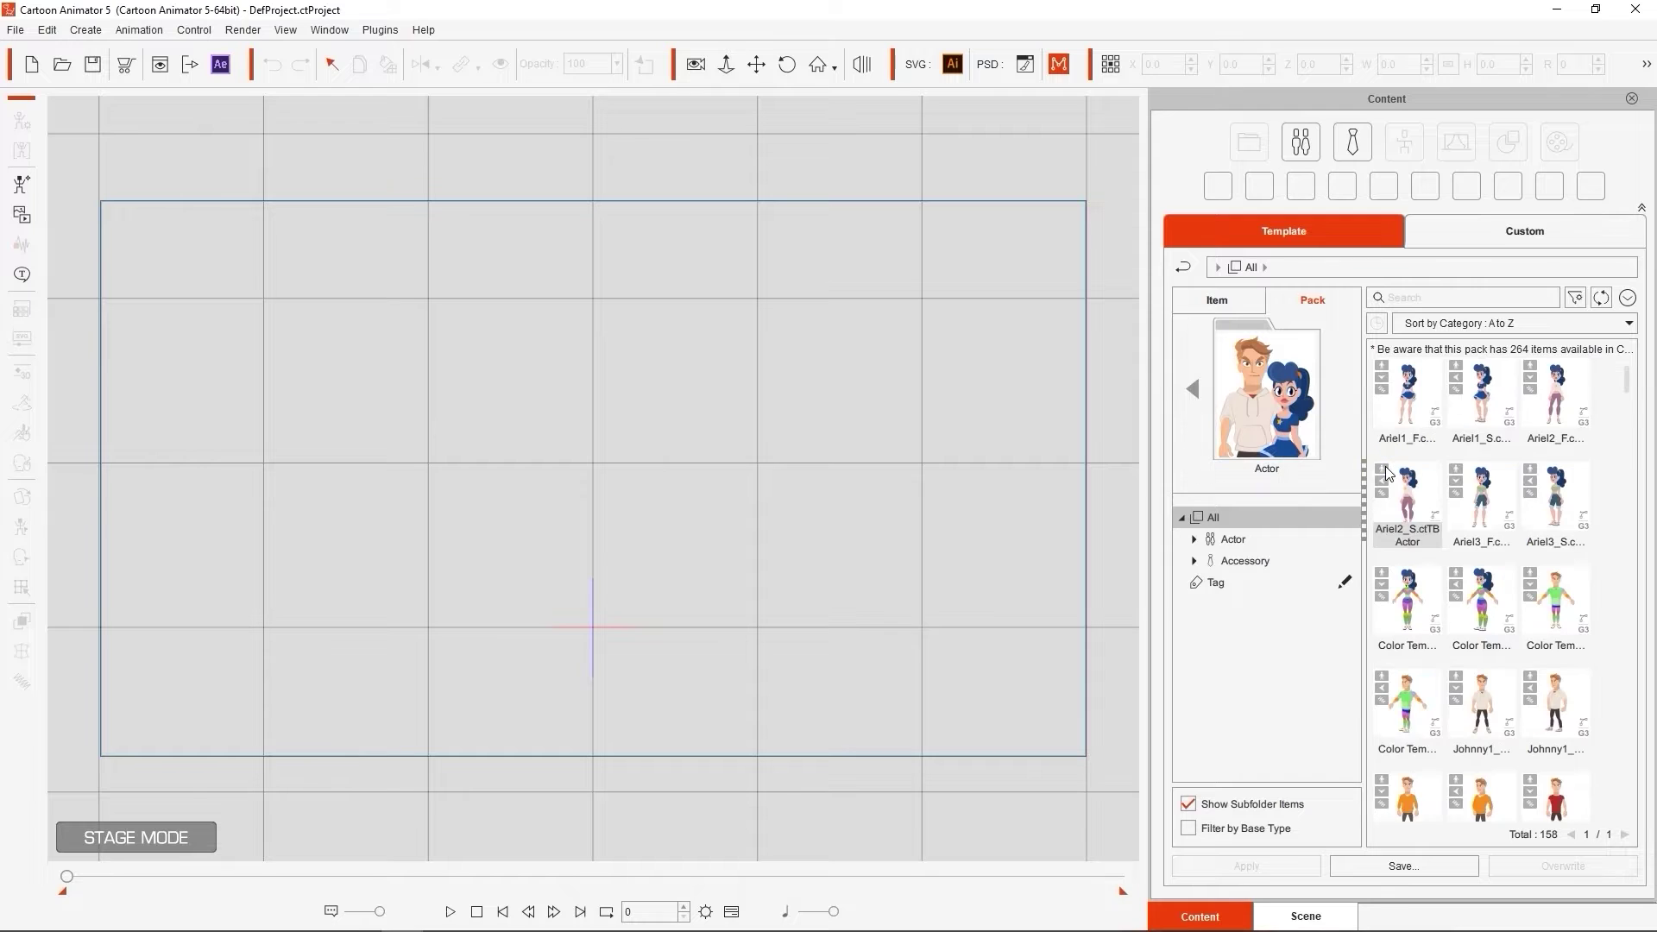
right_click(1608, 418)
mouse_move(1553, 459)
click(1338, 516)
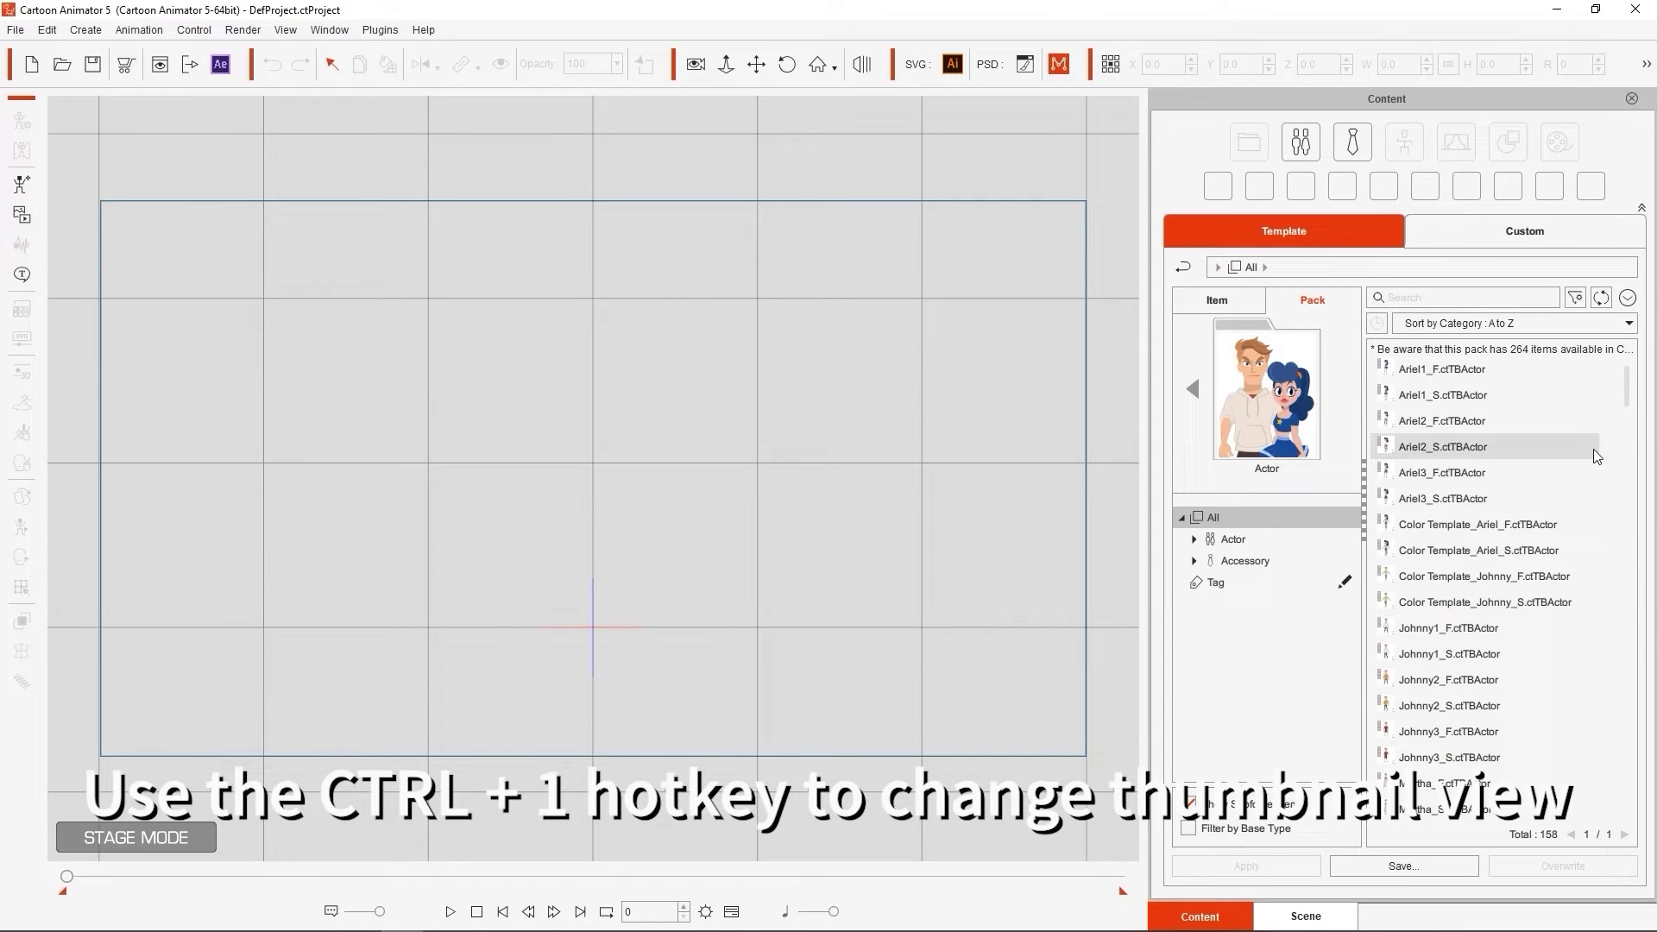
Step: Switch the Actor items to Details view, then Large Thumbnails, and select Ariel1_F
right_click(1635, 440)
mouse_move(1623, 479)
click(1334, 583)
key(ctrl+1)
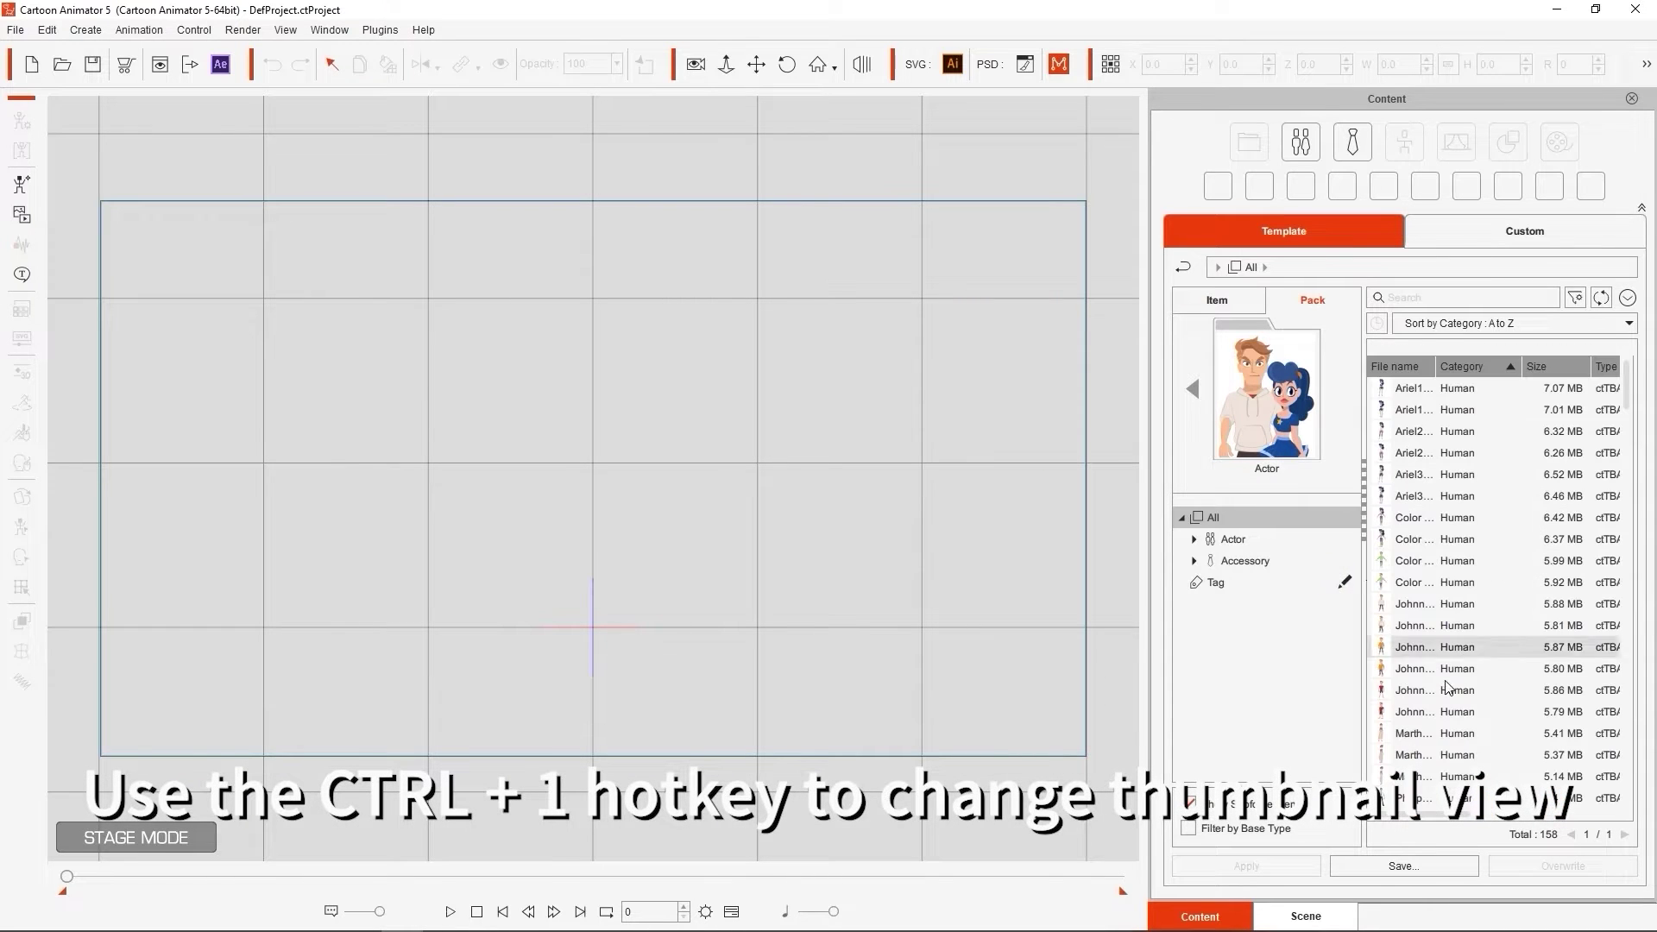
drag(1415, 814, 1367, 816)
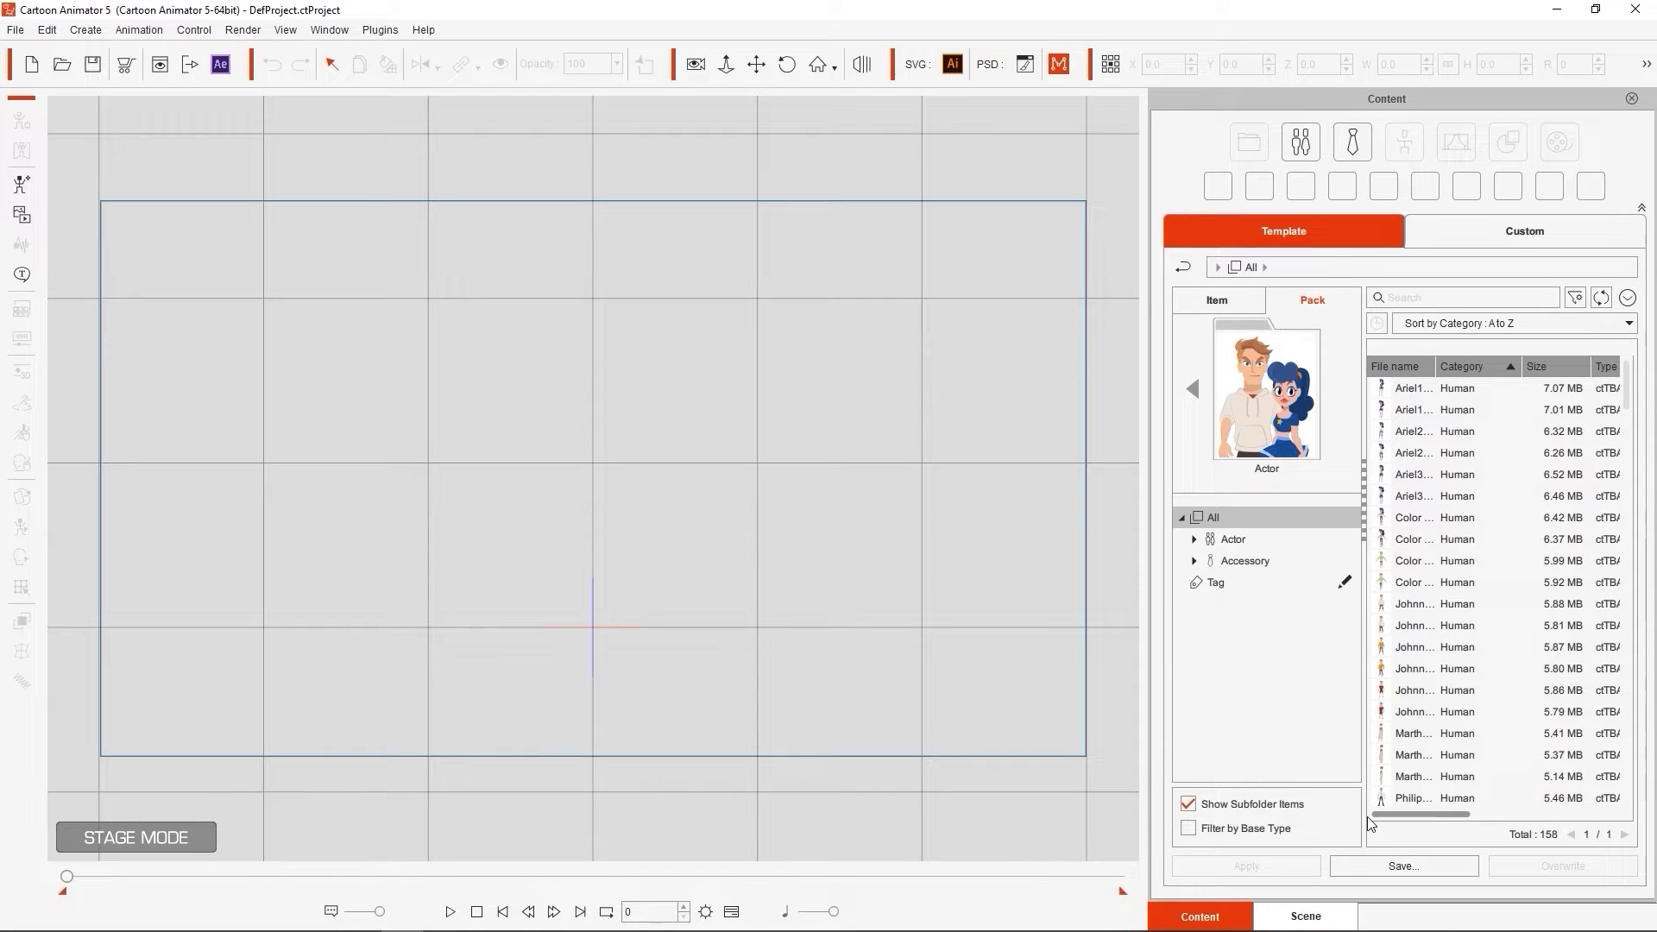
right_click(1622, 356)
mouse_move(1581, 401)
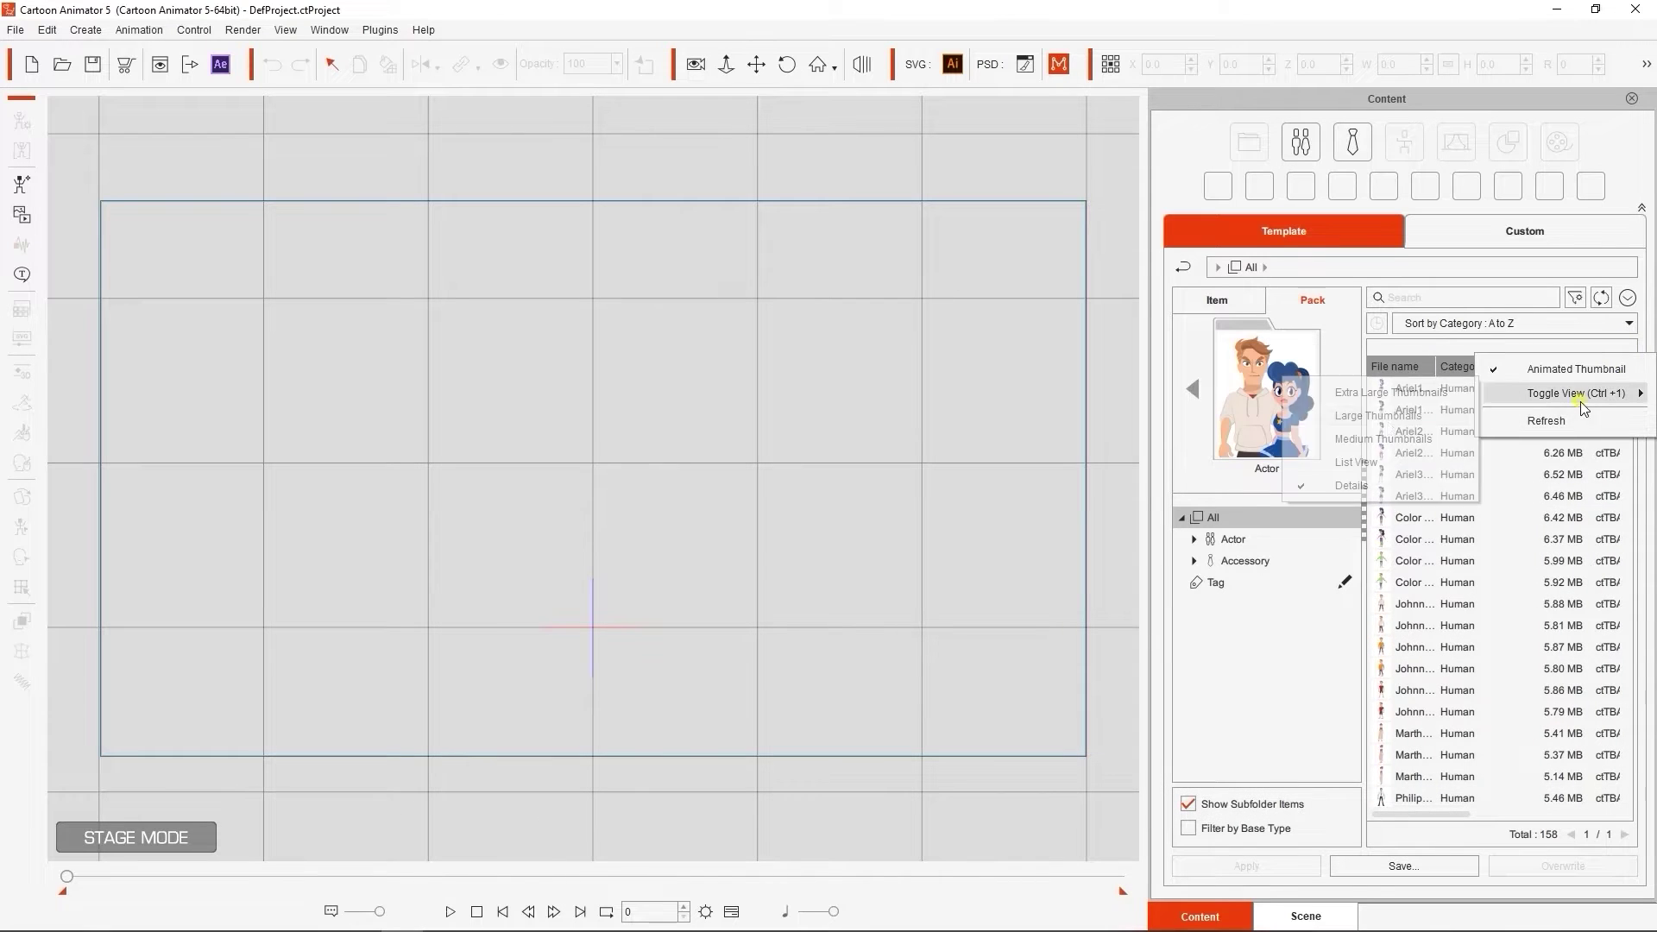
click(1383, 421)
click(1432, 402)
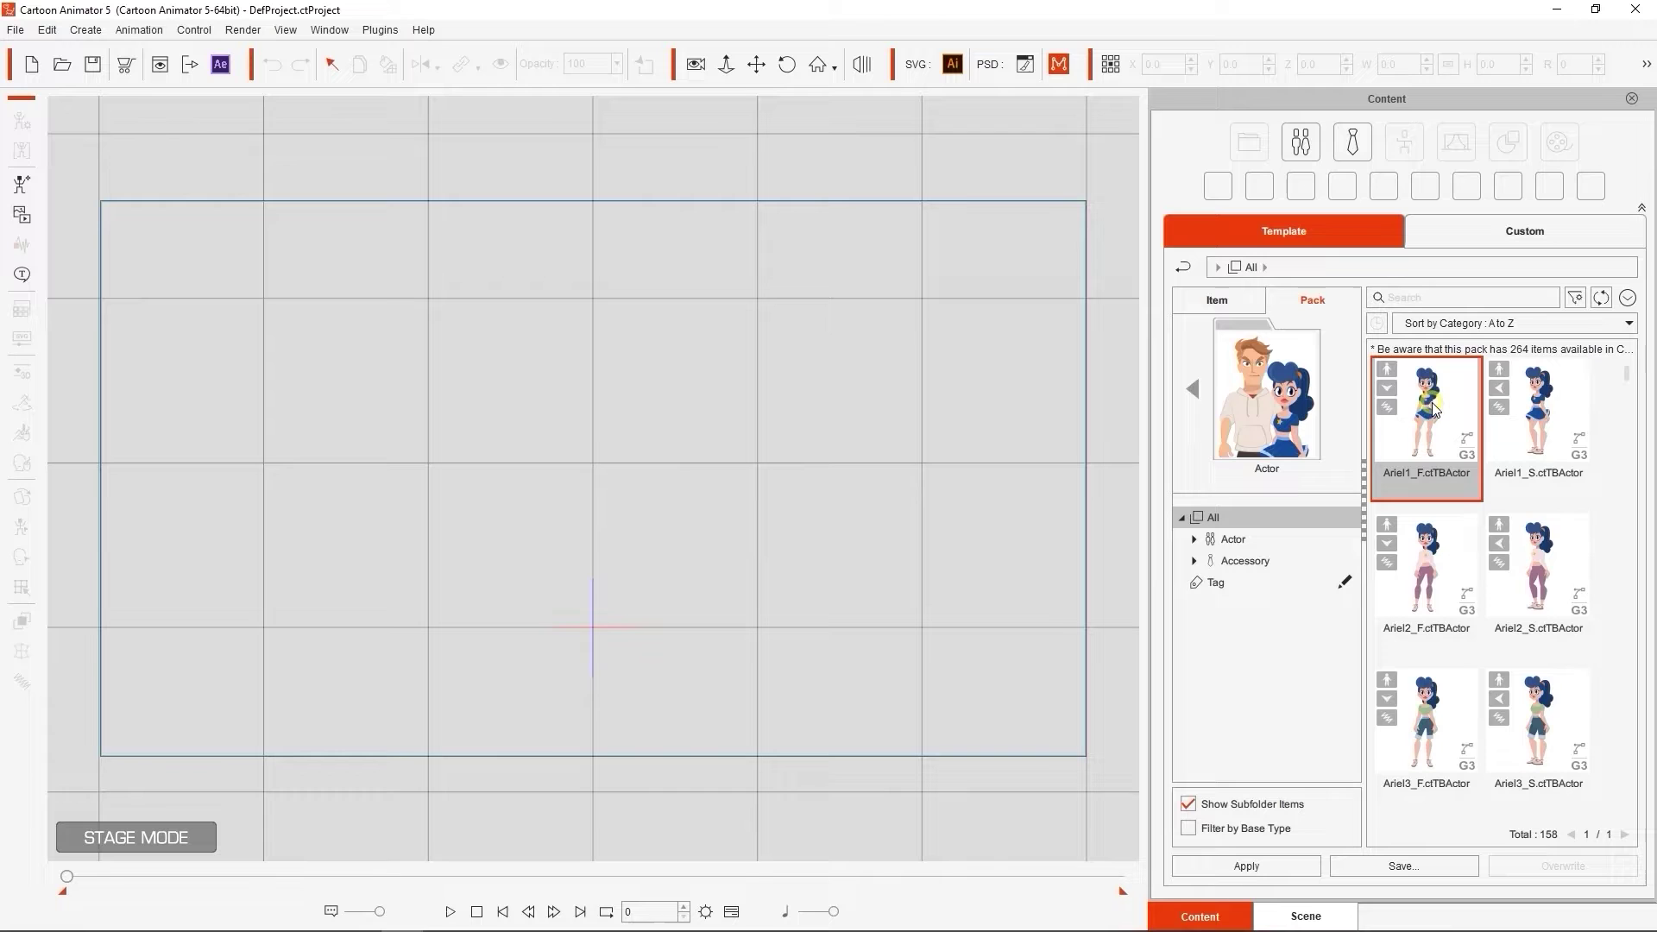
Step: Locate Ariel1_F on disk in the 1_G3 360 Human folder, then close File Explorer
right_click(1432, 402)
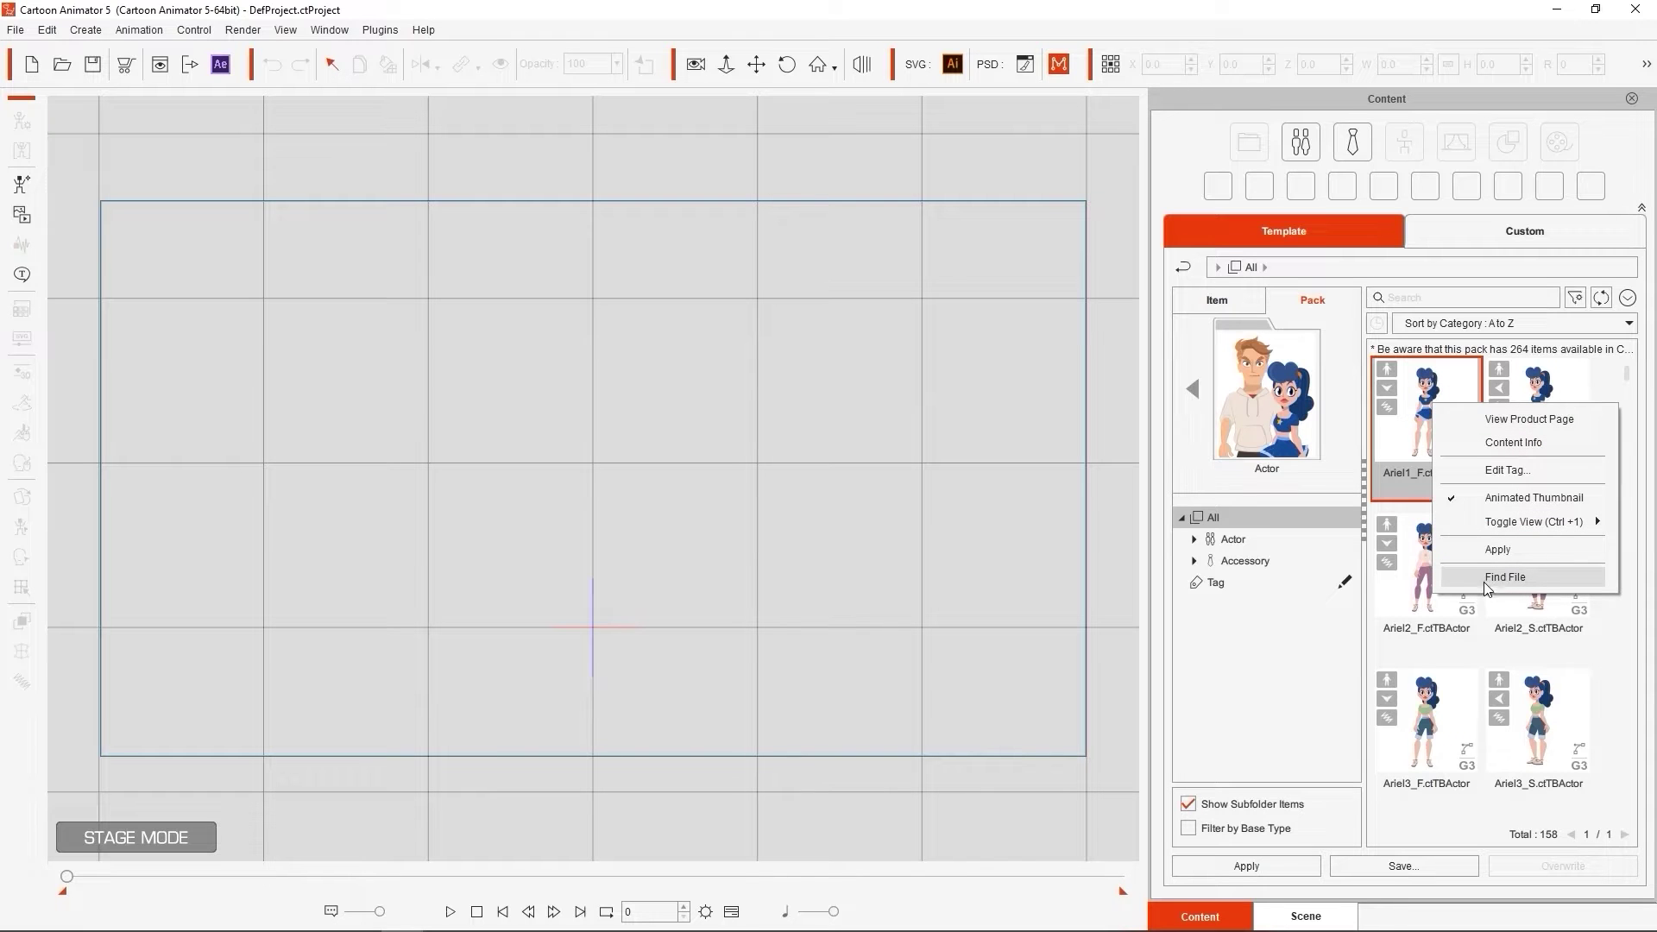
click(1529, 578)
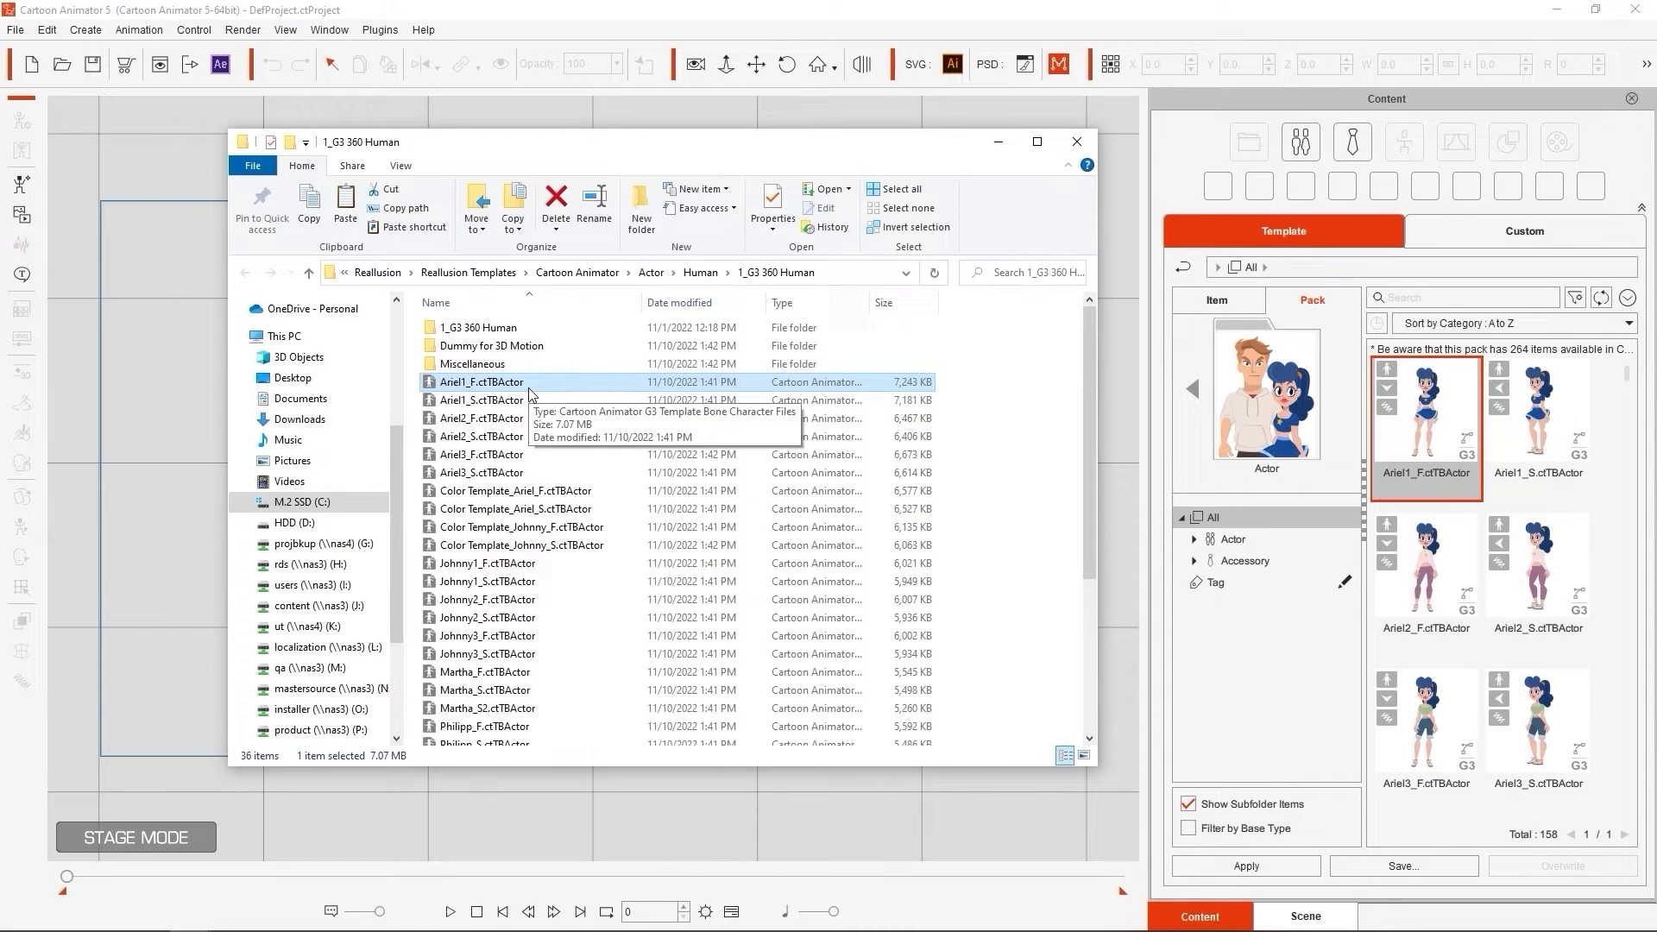
click(1076, 141)
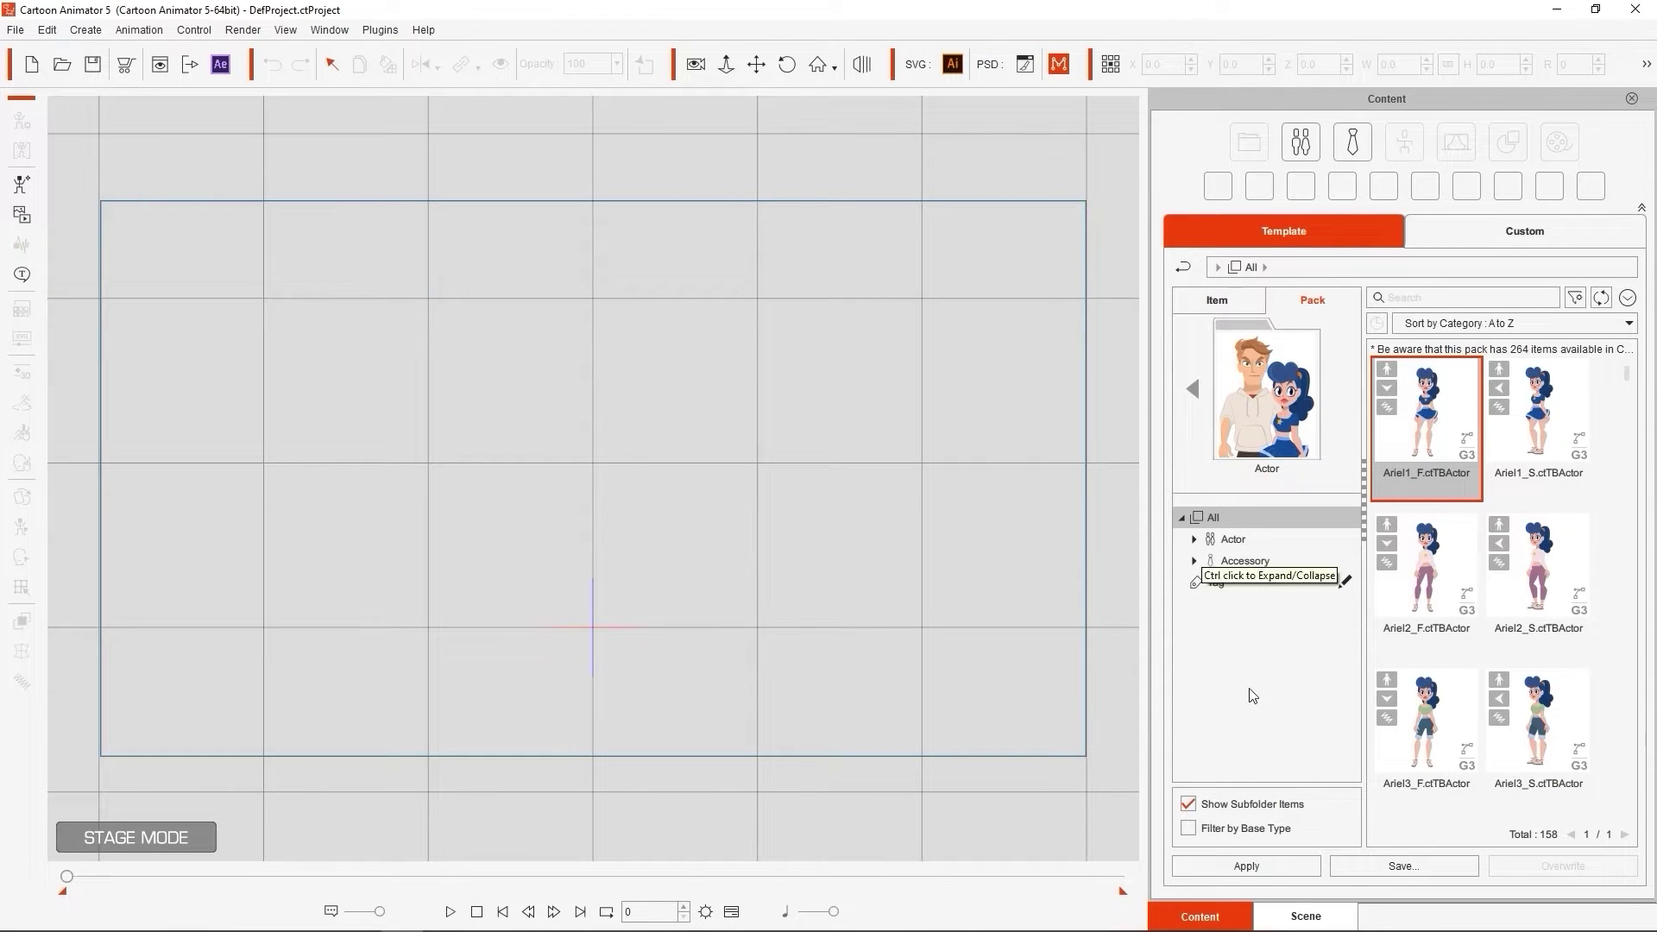
Step: Hide subfolder items and drill into Actor > Human > 1_G3 360 Human to select Ariel1_F
click(1189, 806)
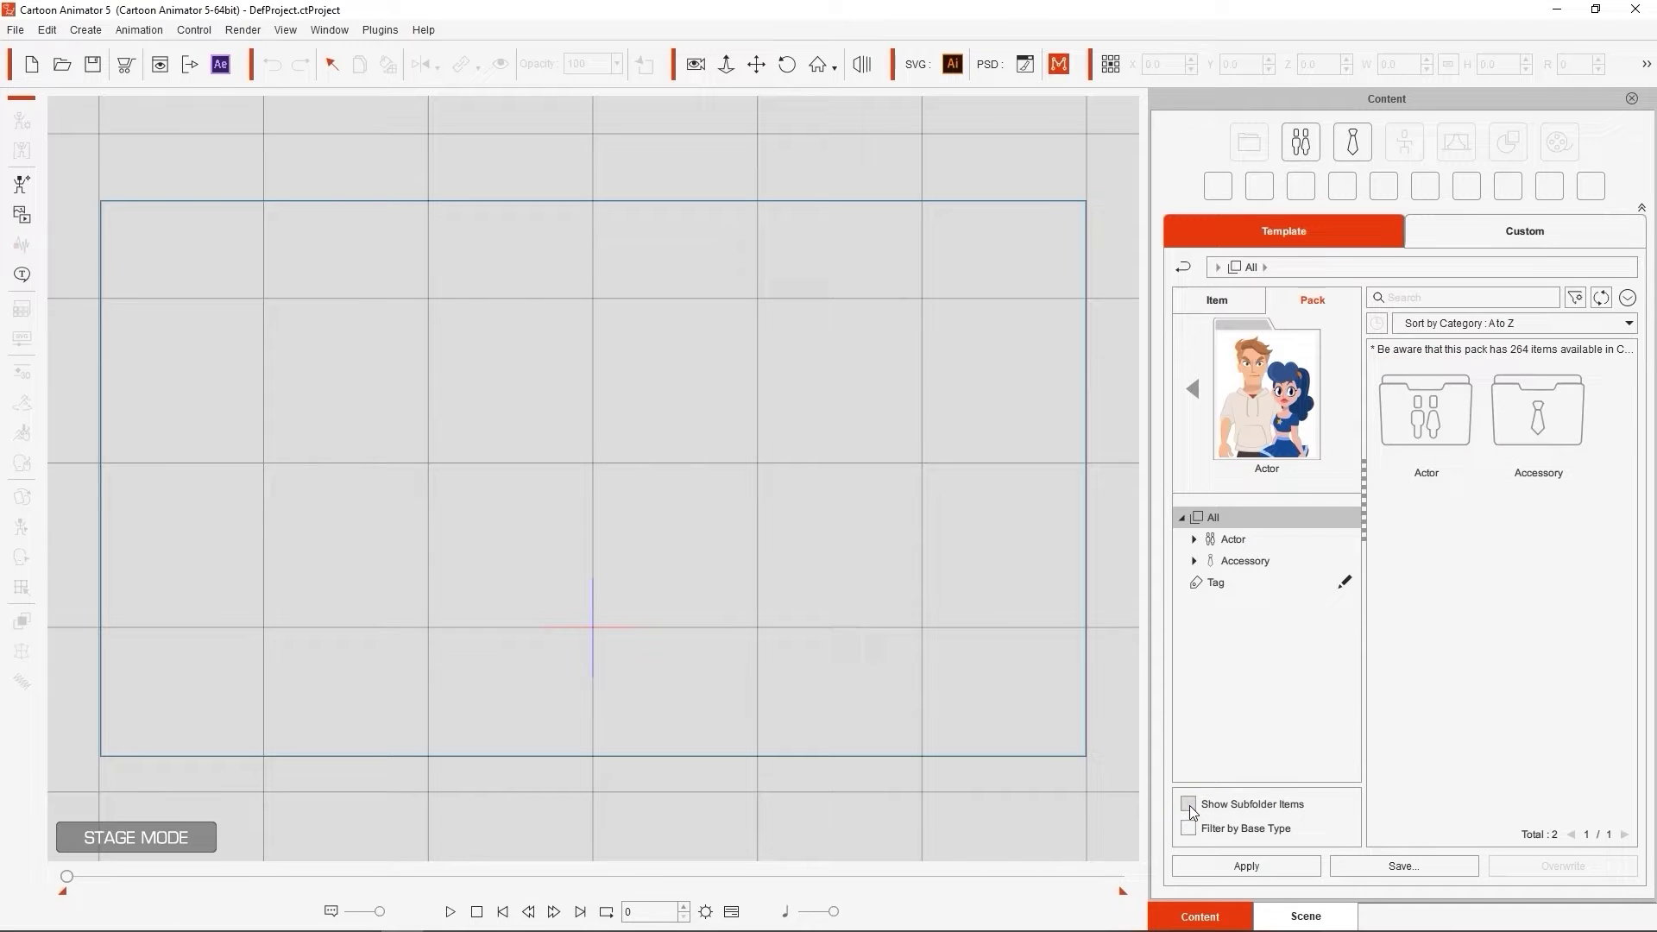
click(1416, 423)
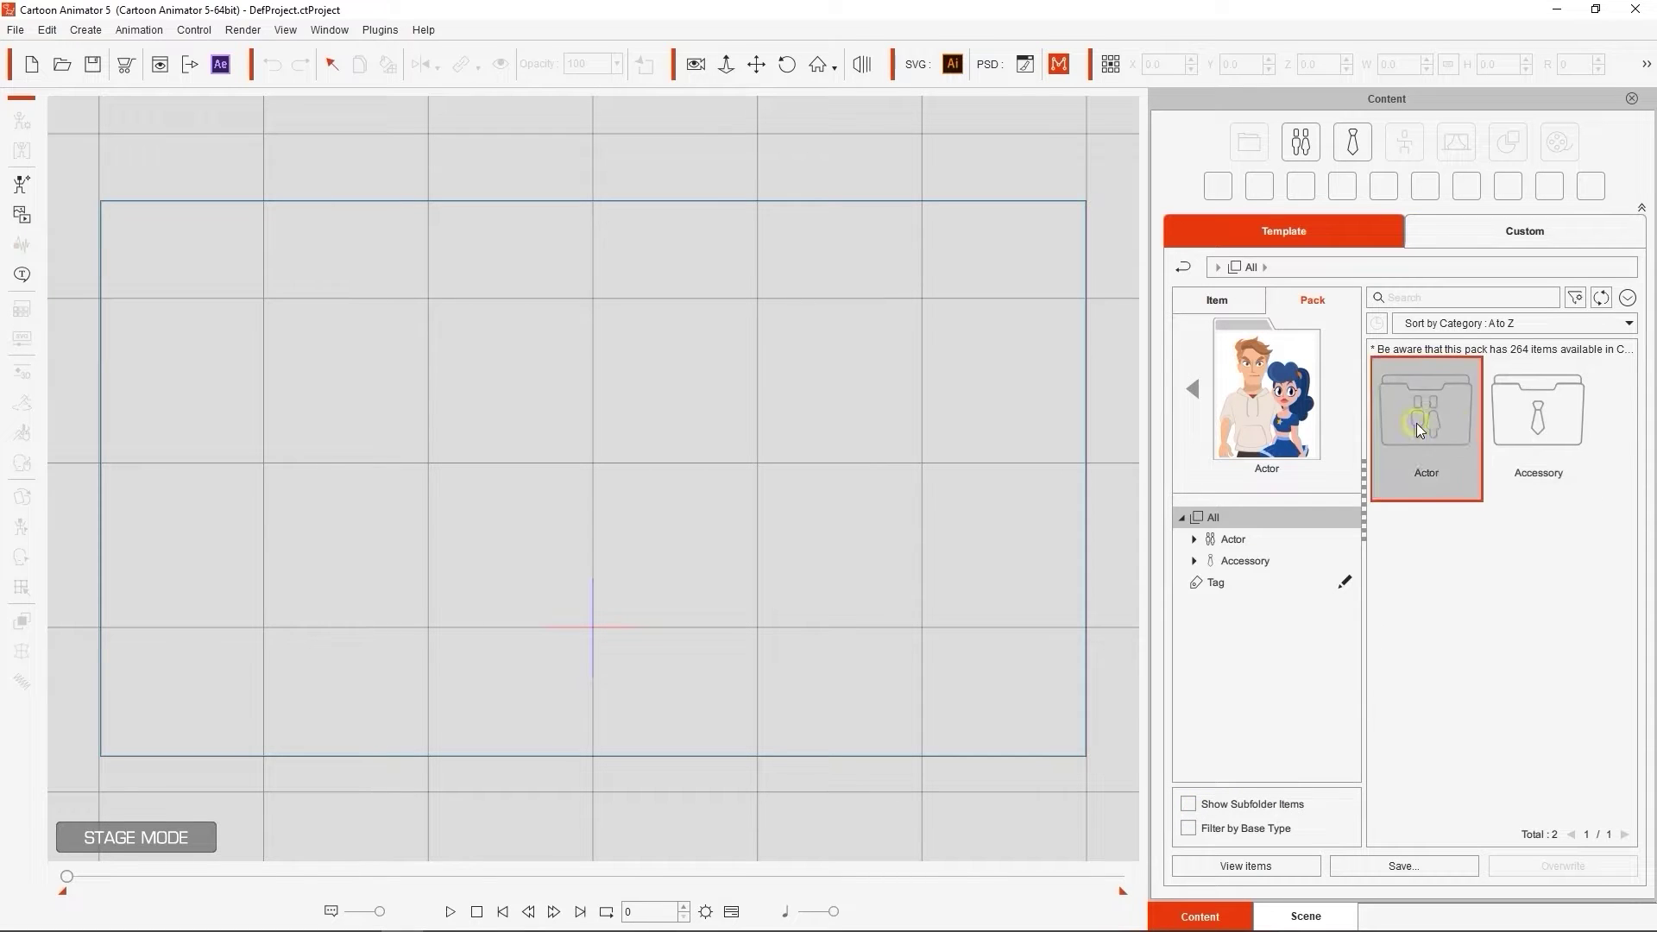
click(1555, 445)
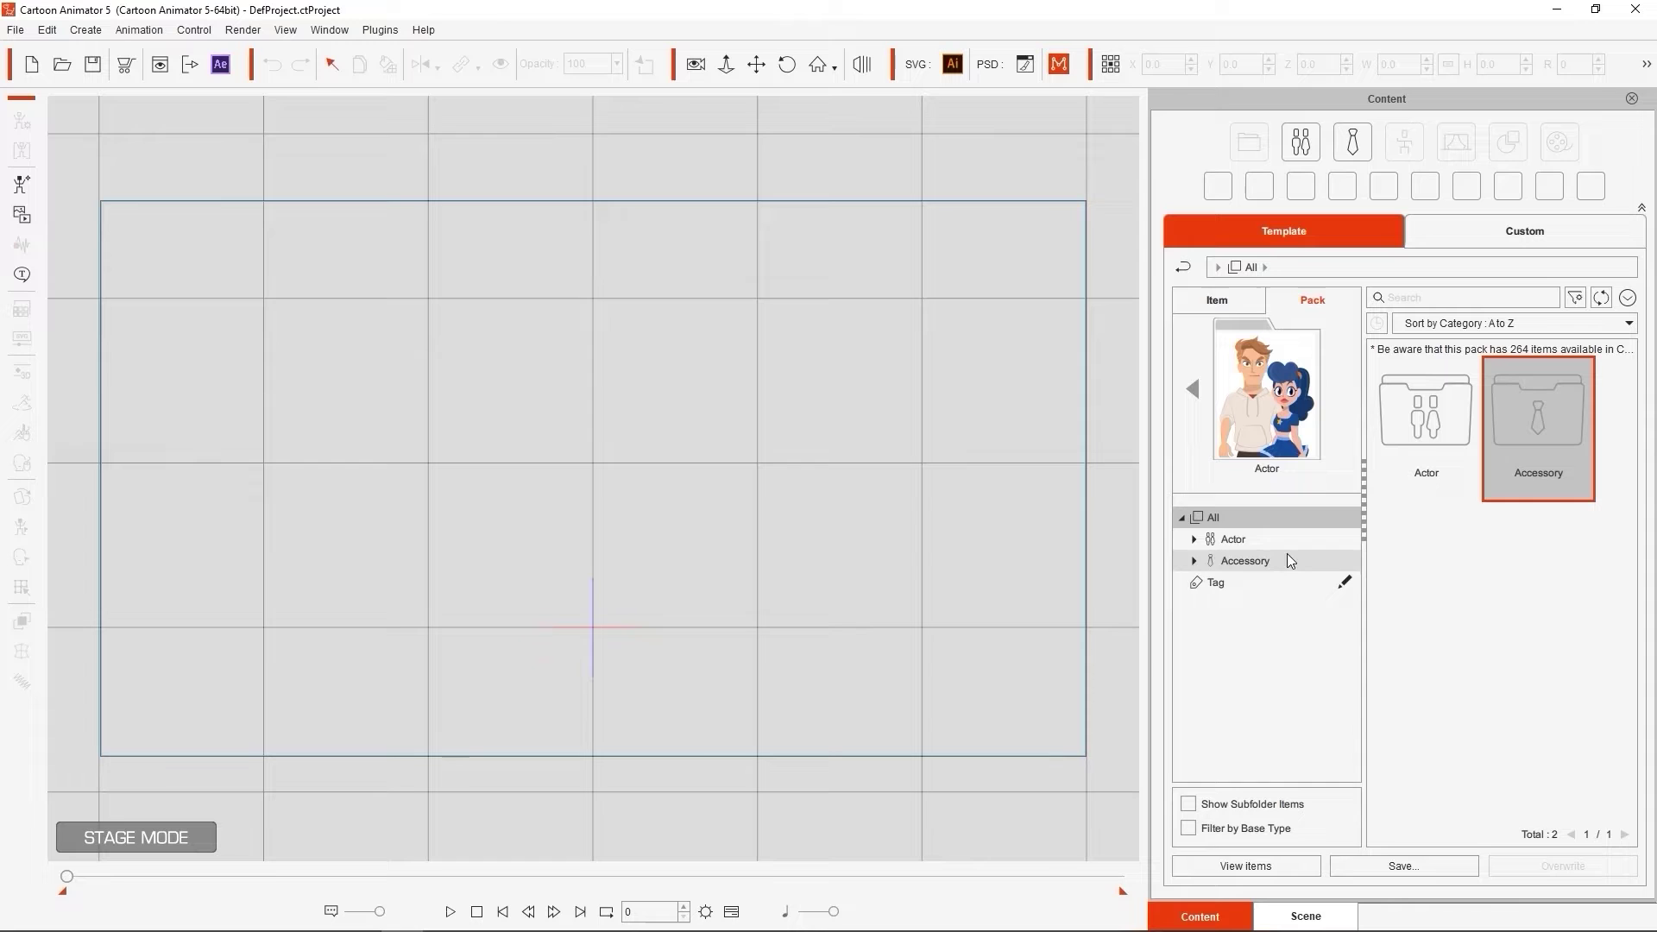
click(1317, 552)
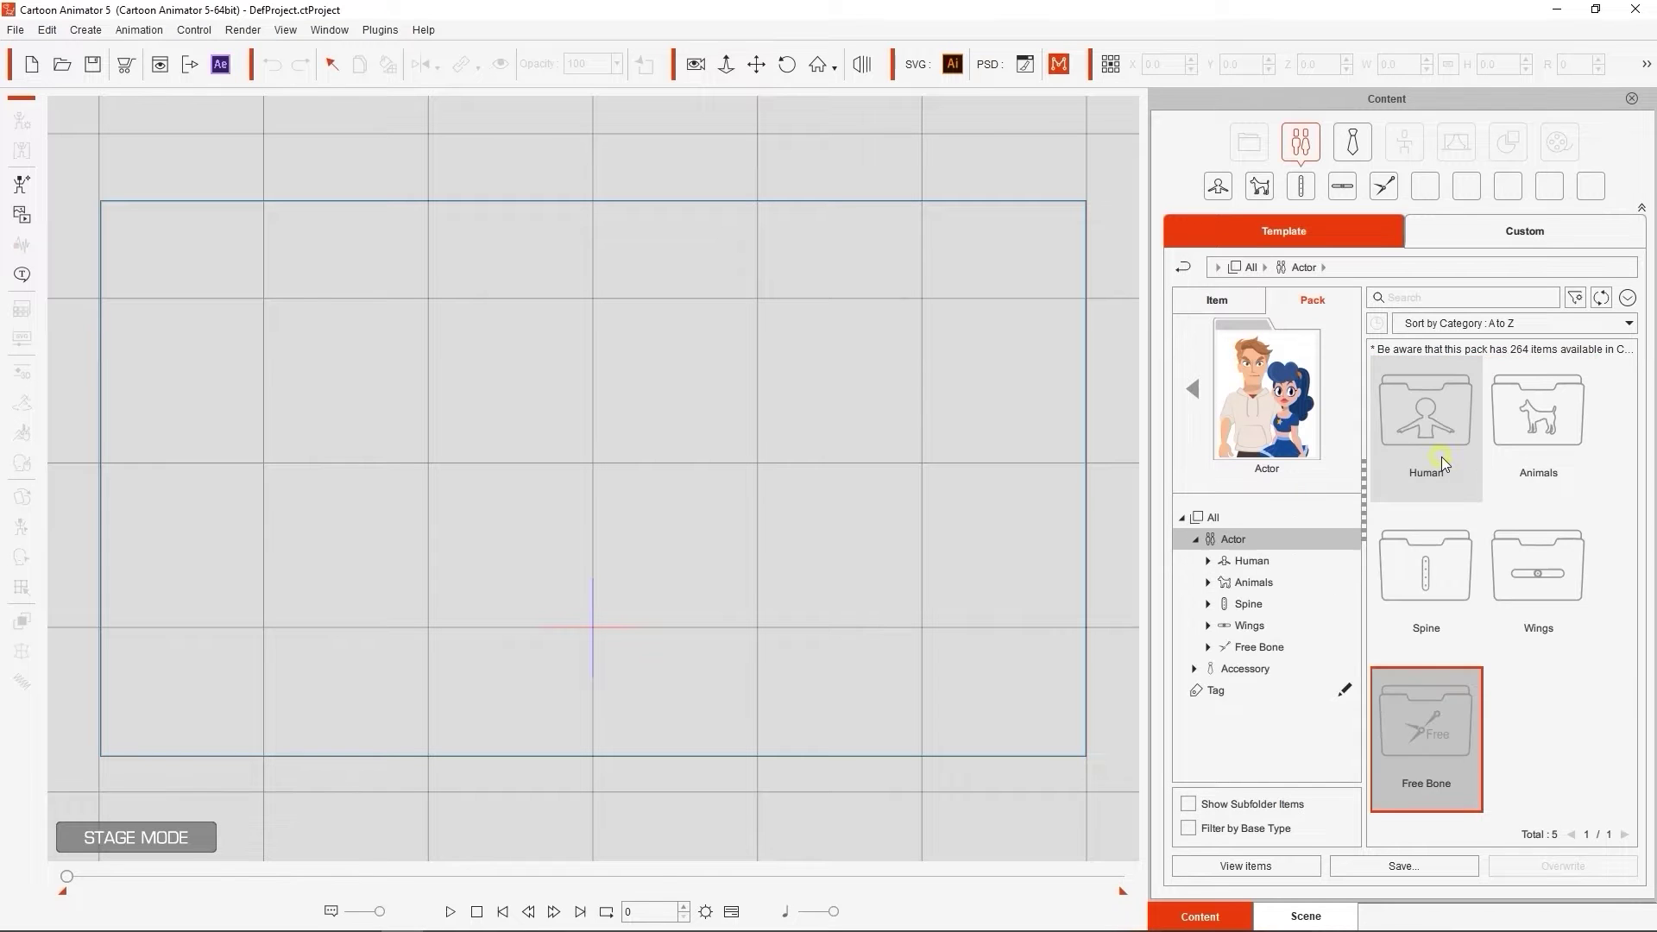
double_click(1443, 433)
click(1417, 427)
double_click(1417, 426)
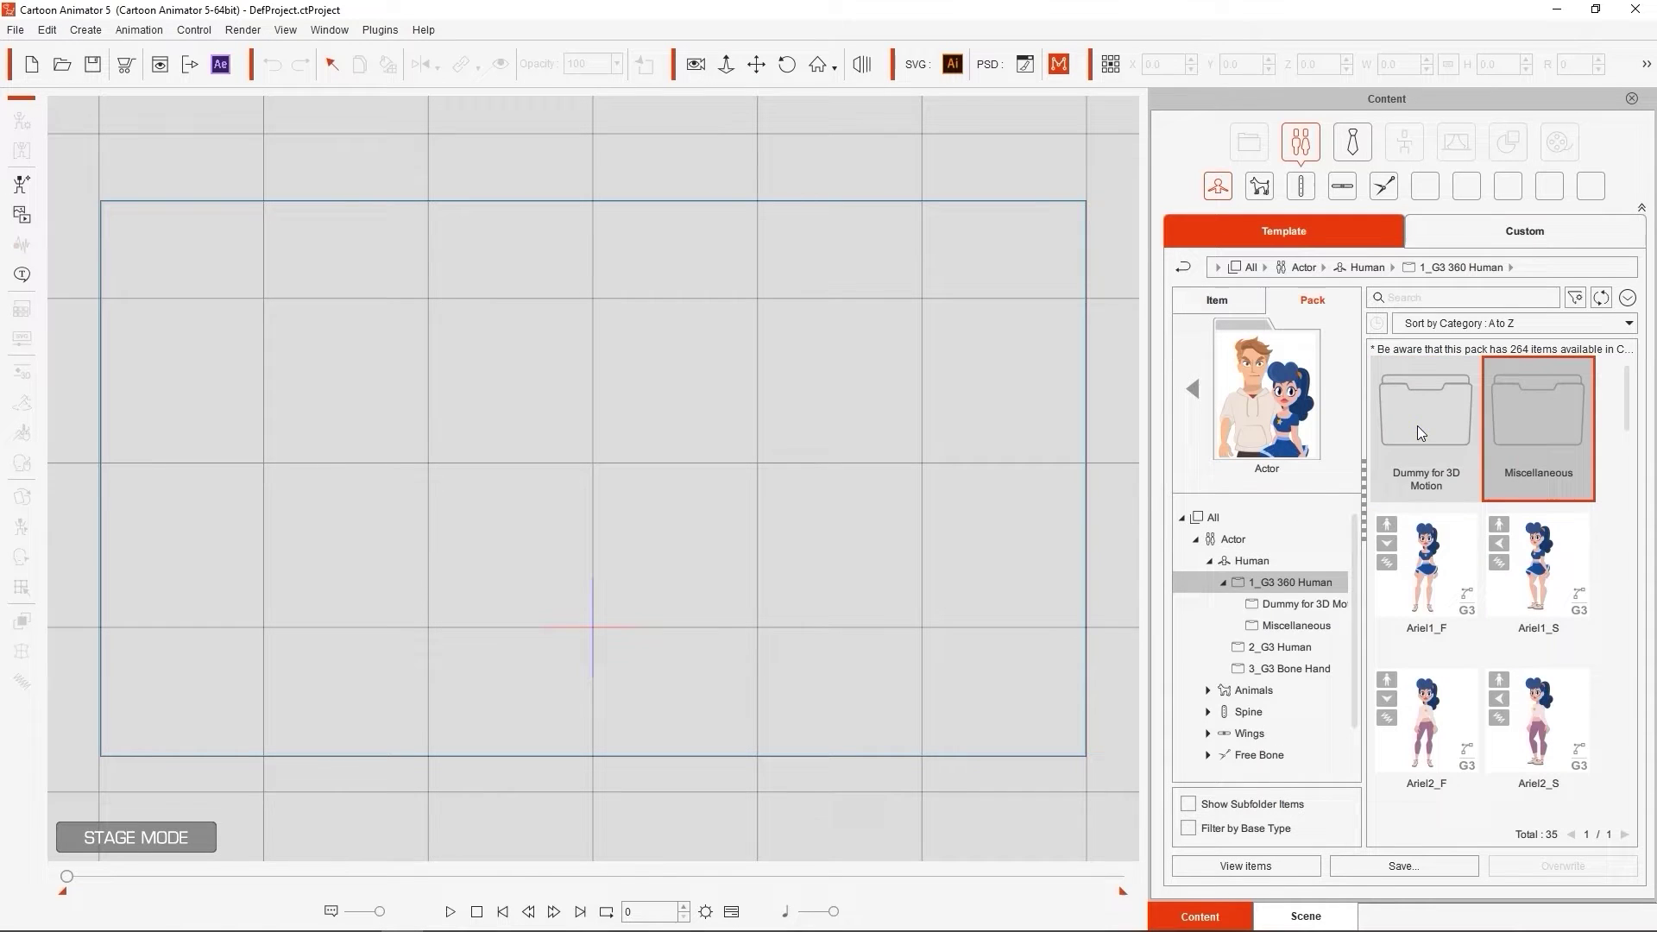
drag(1622, 395, 1622, 439)
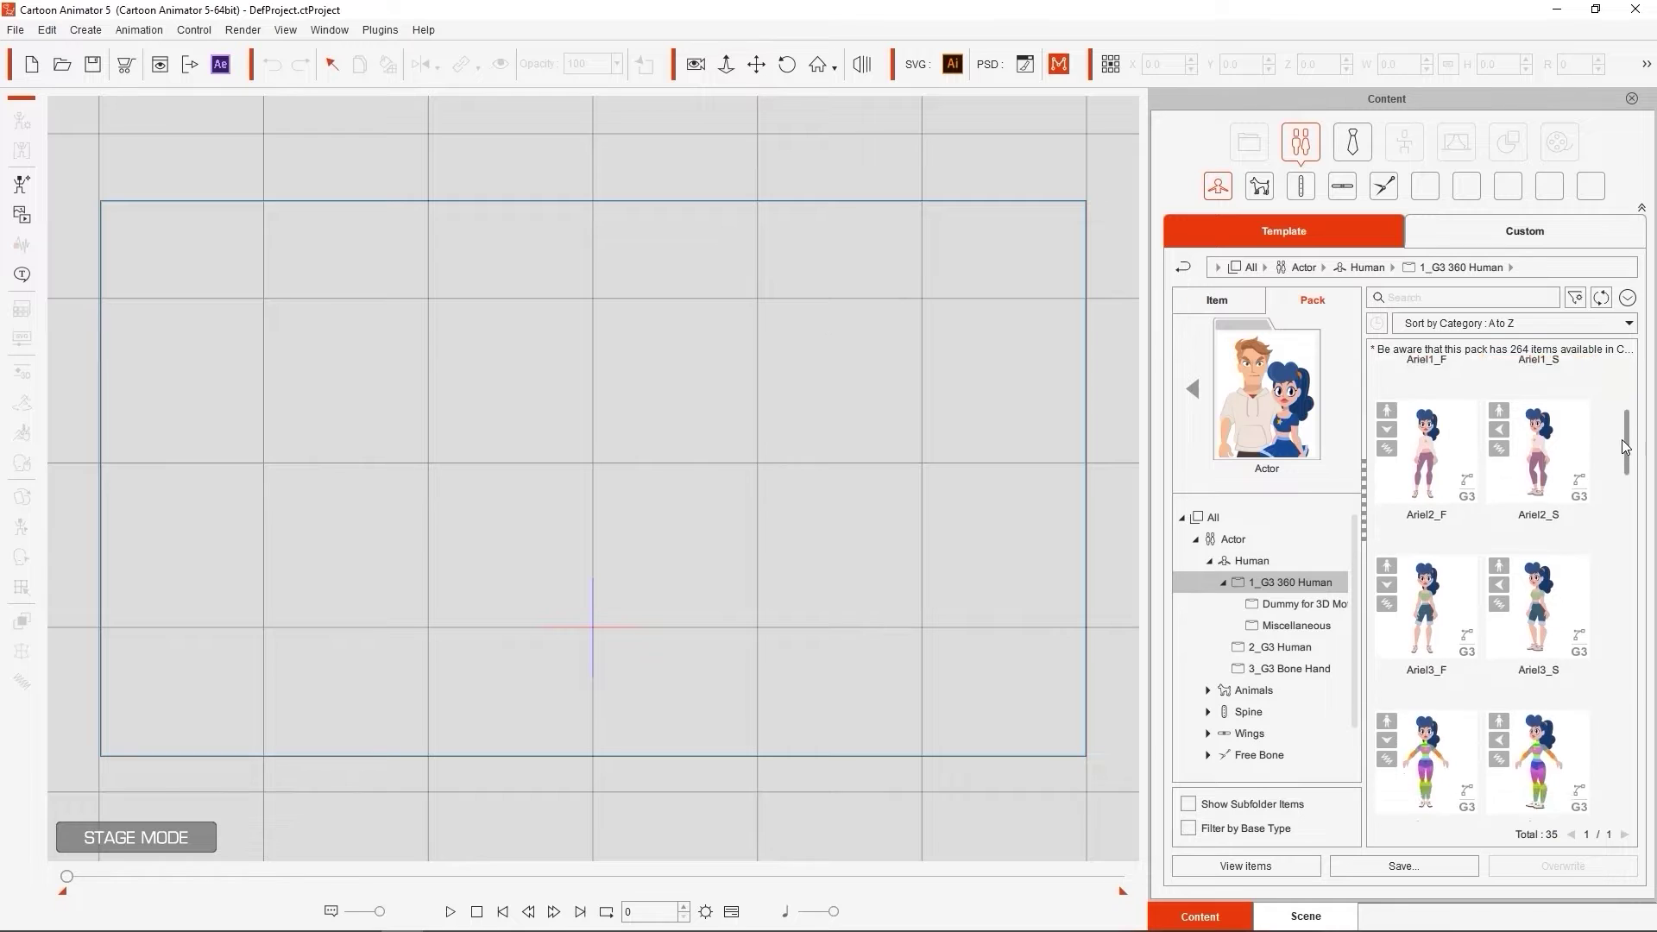
click(1457, 453)
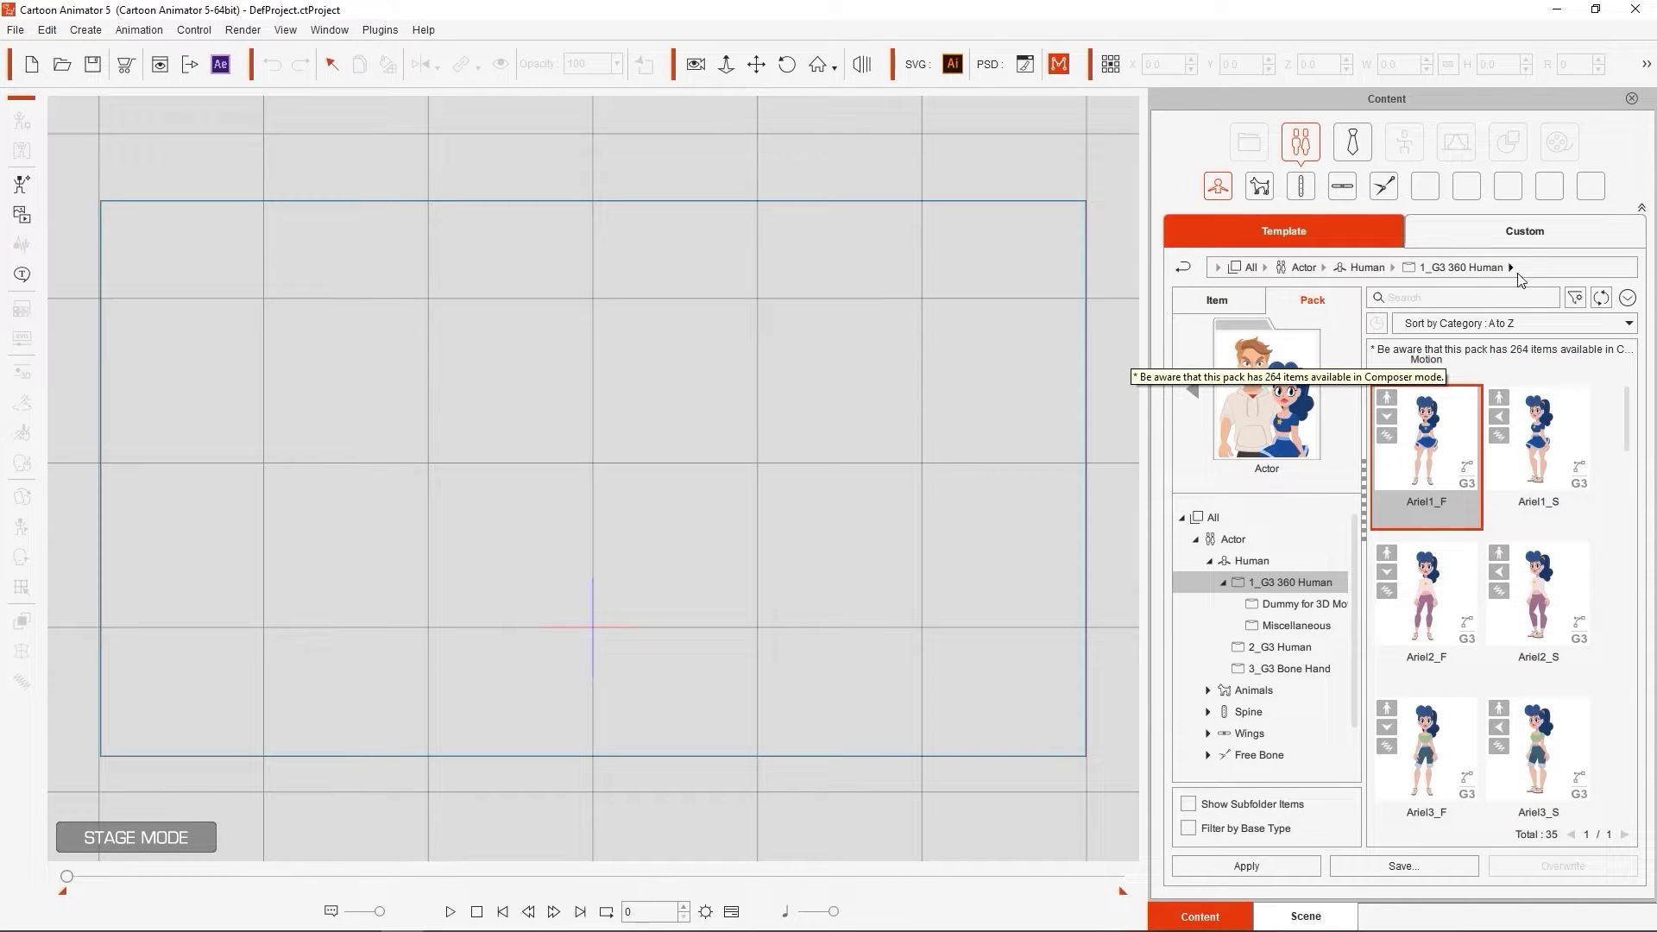
Step: Go back through Human and Actor to the All level and show subfolder items again
click(1369, 269)
click(1303, 269)
click(1247, 273)
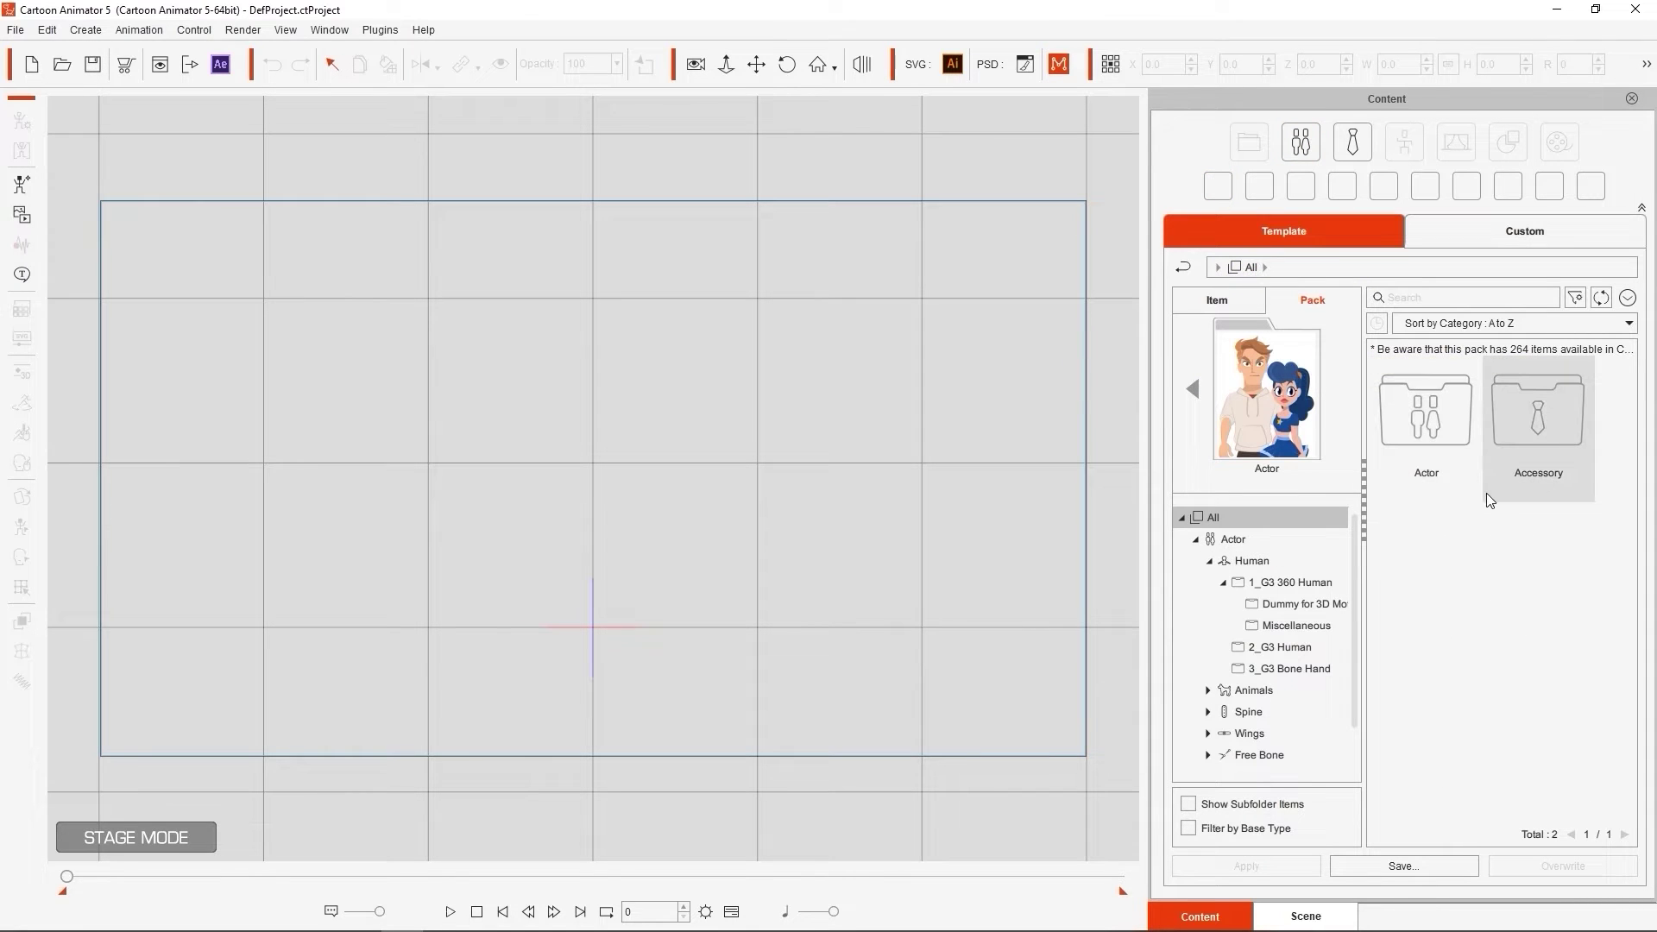
click(1187, 804)
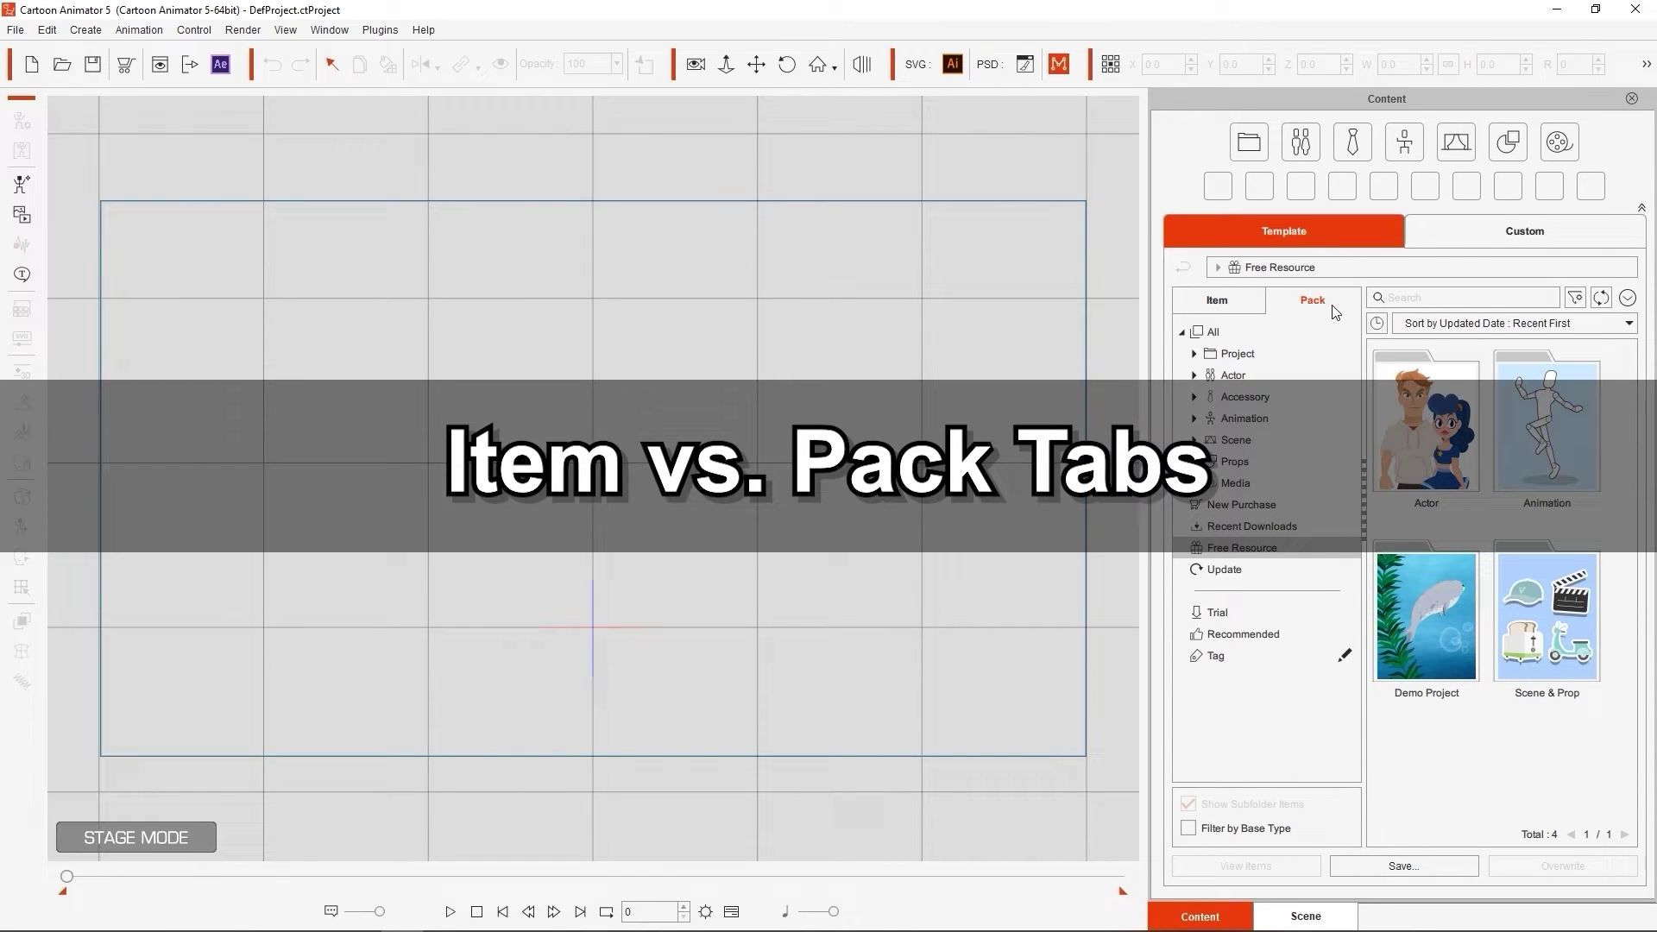
Step: Click through the Project, Actor, Accessory, Animation, Scene, Props and Media categories
click(1259, 354)
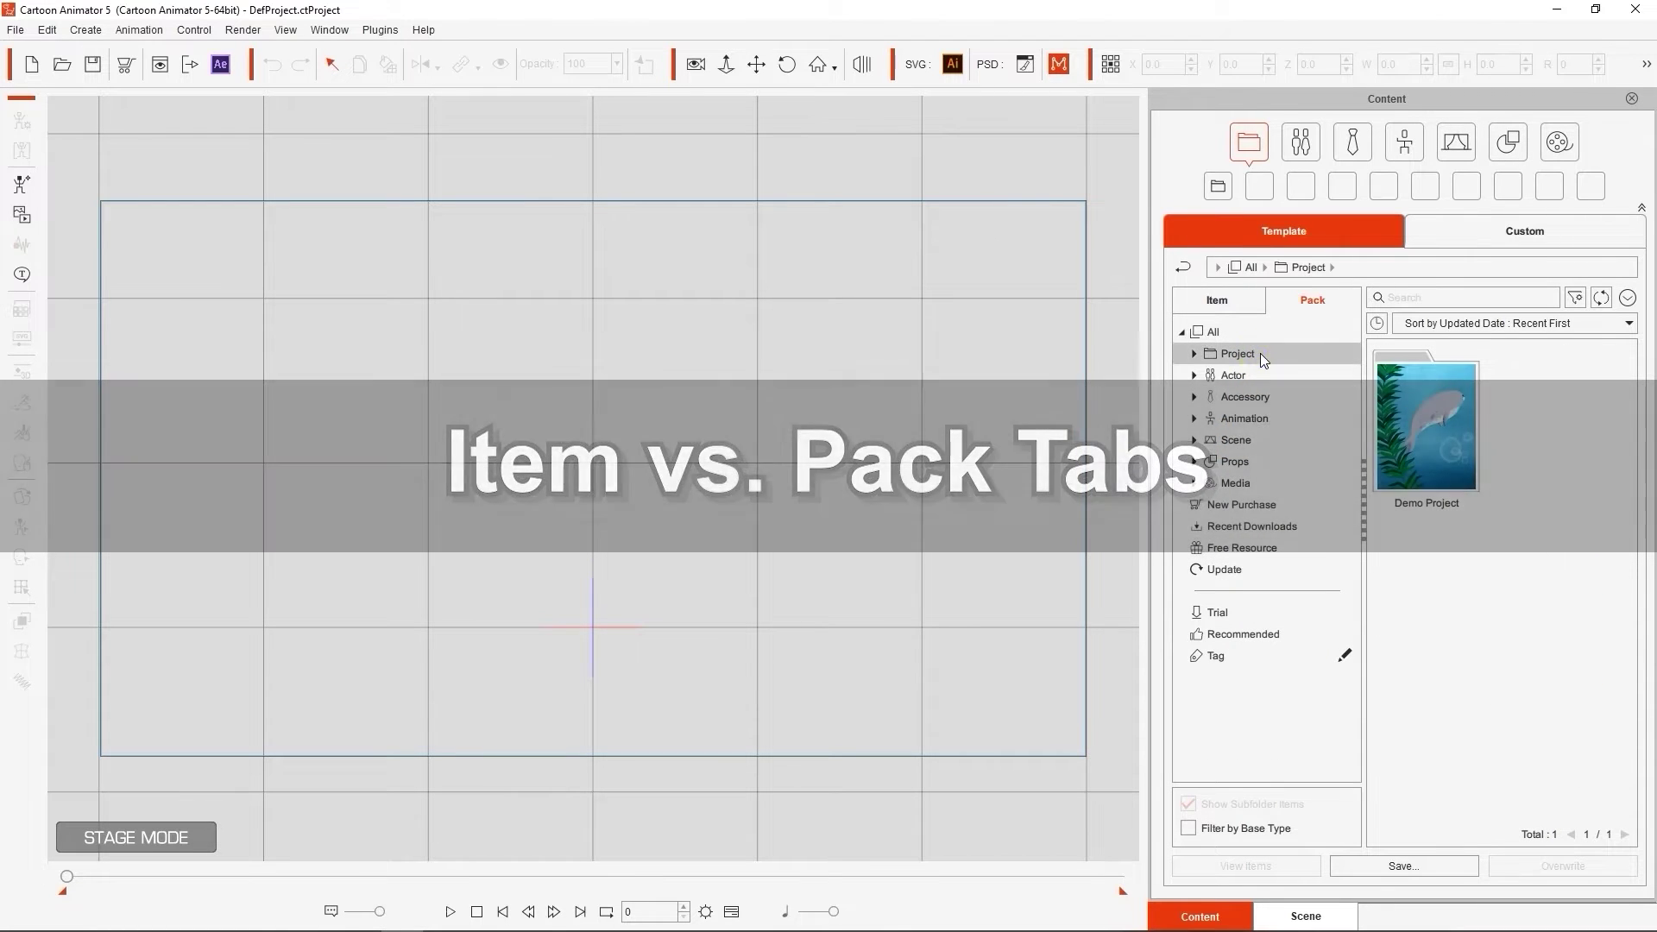
click(1264, 374)
click(1295, 397)
click(1294, 419)
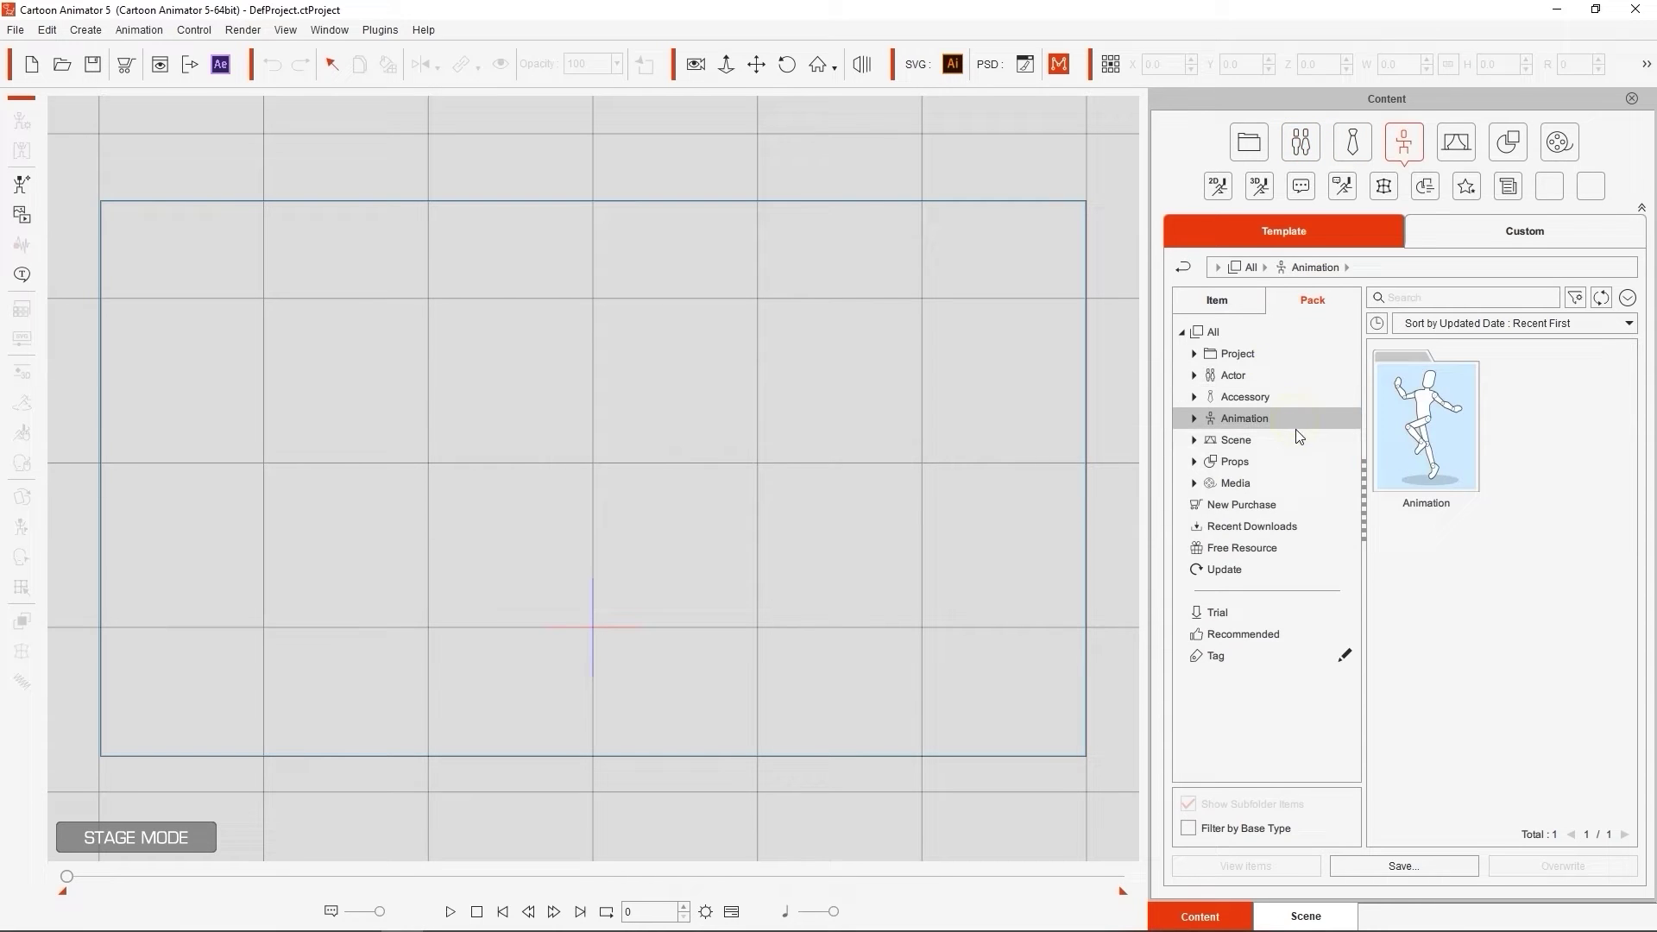
click(1291, 440)
click(1291, 457)
click(1281, 483)
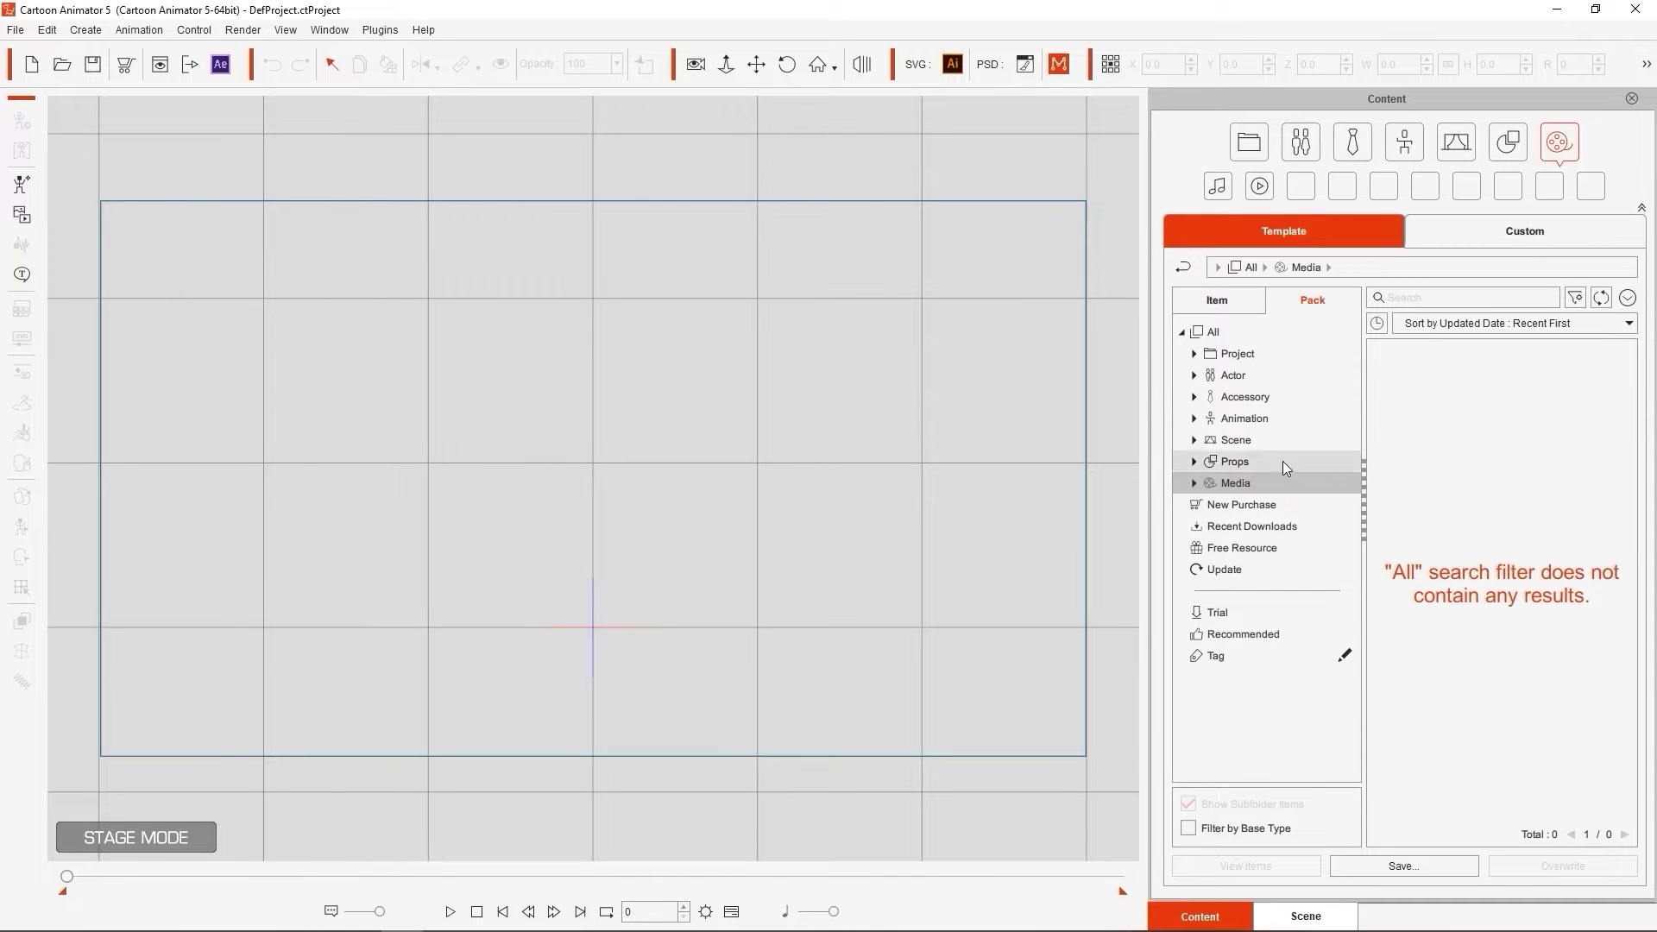
Step: Open the Demo Project pack, scroll its items and return to the categories
click(1294, 362)
double_click(1429, 479)
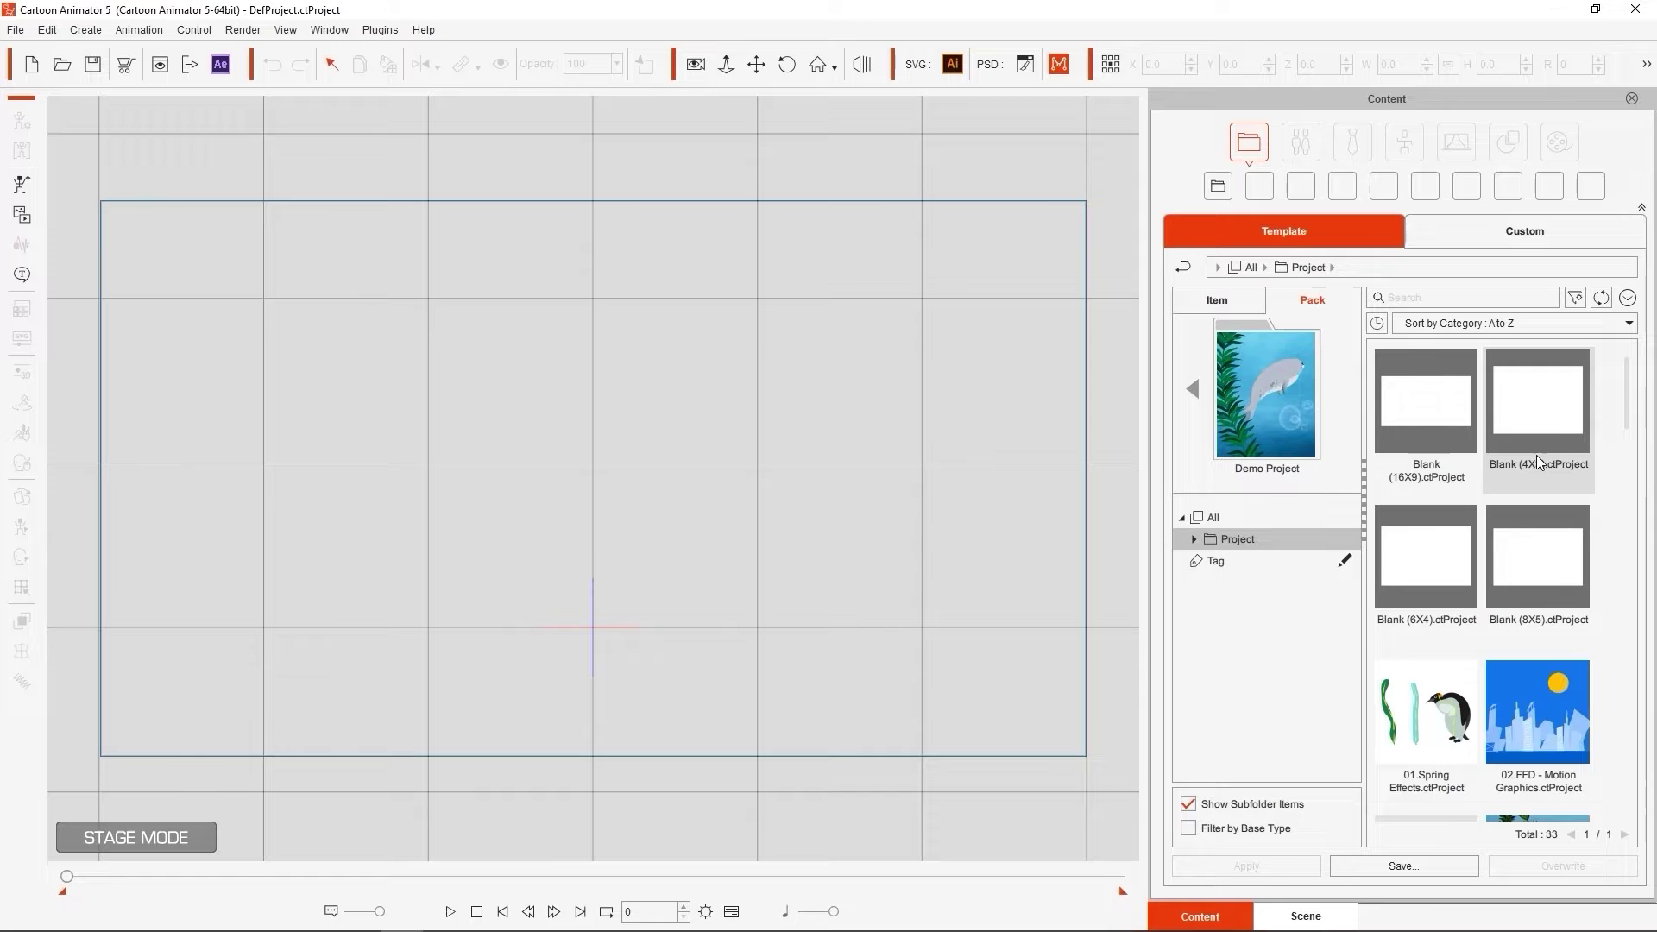
drag(1627, 399, 1624, 537)
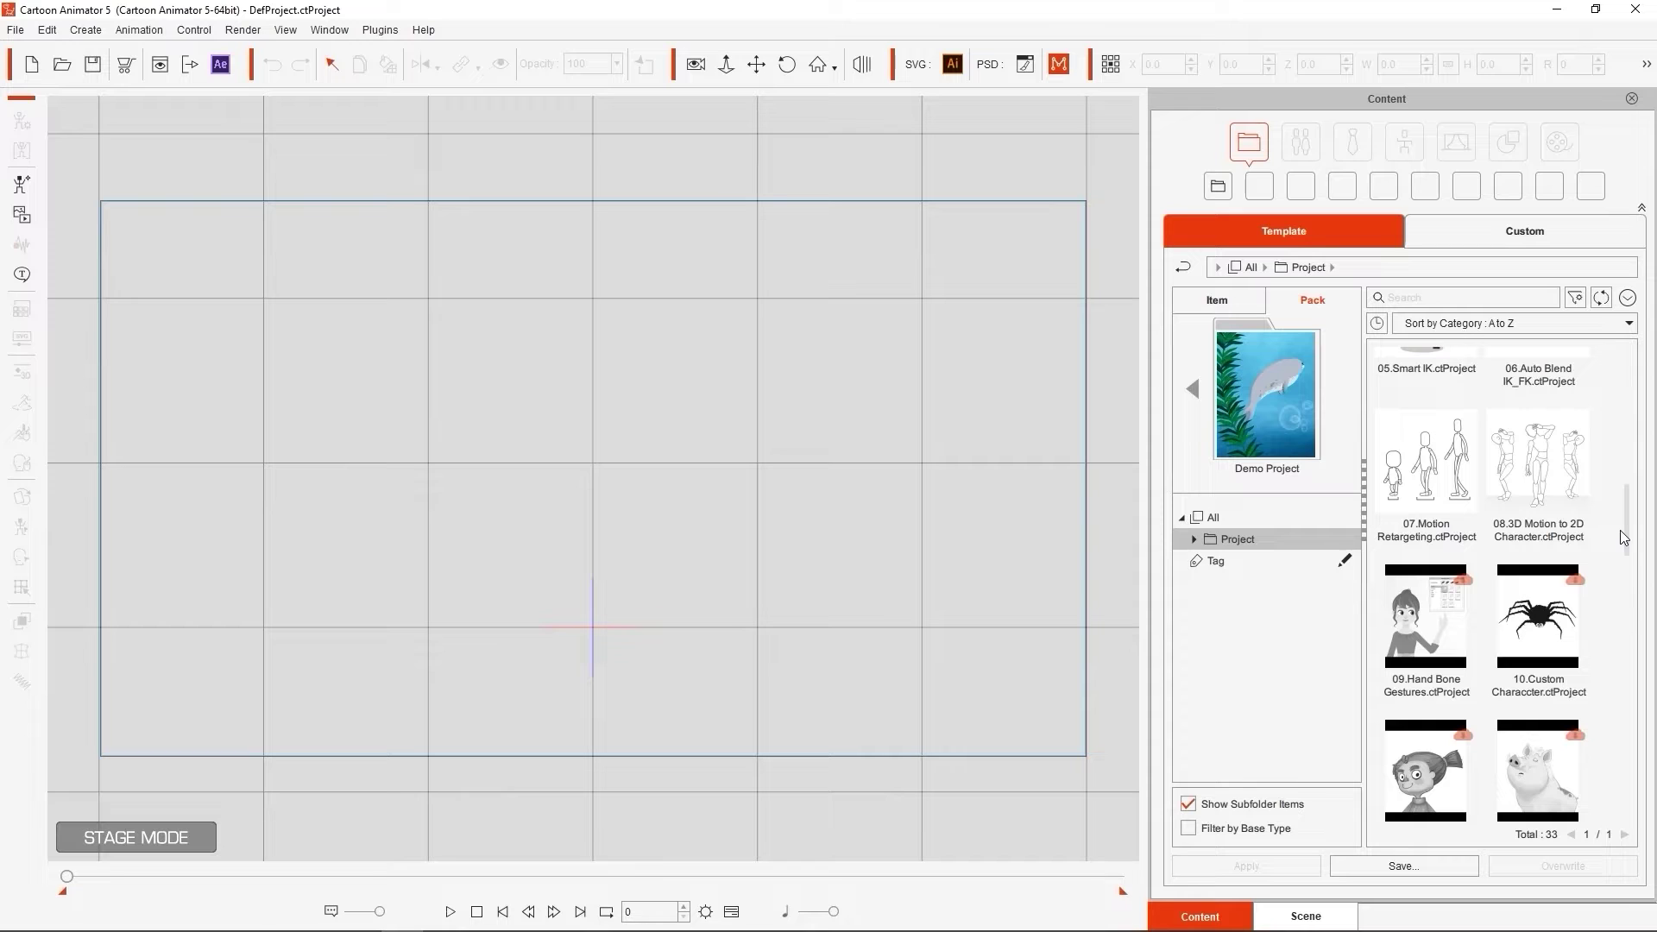
click(1192, 389)
Step: Open the Actor pack, then the Actor pack's 42 accessory items under Accessory
click(1265, 373)
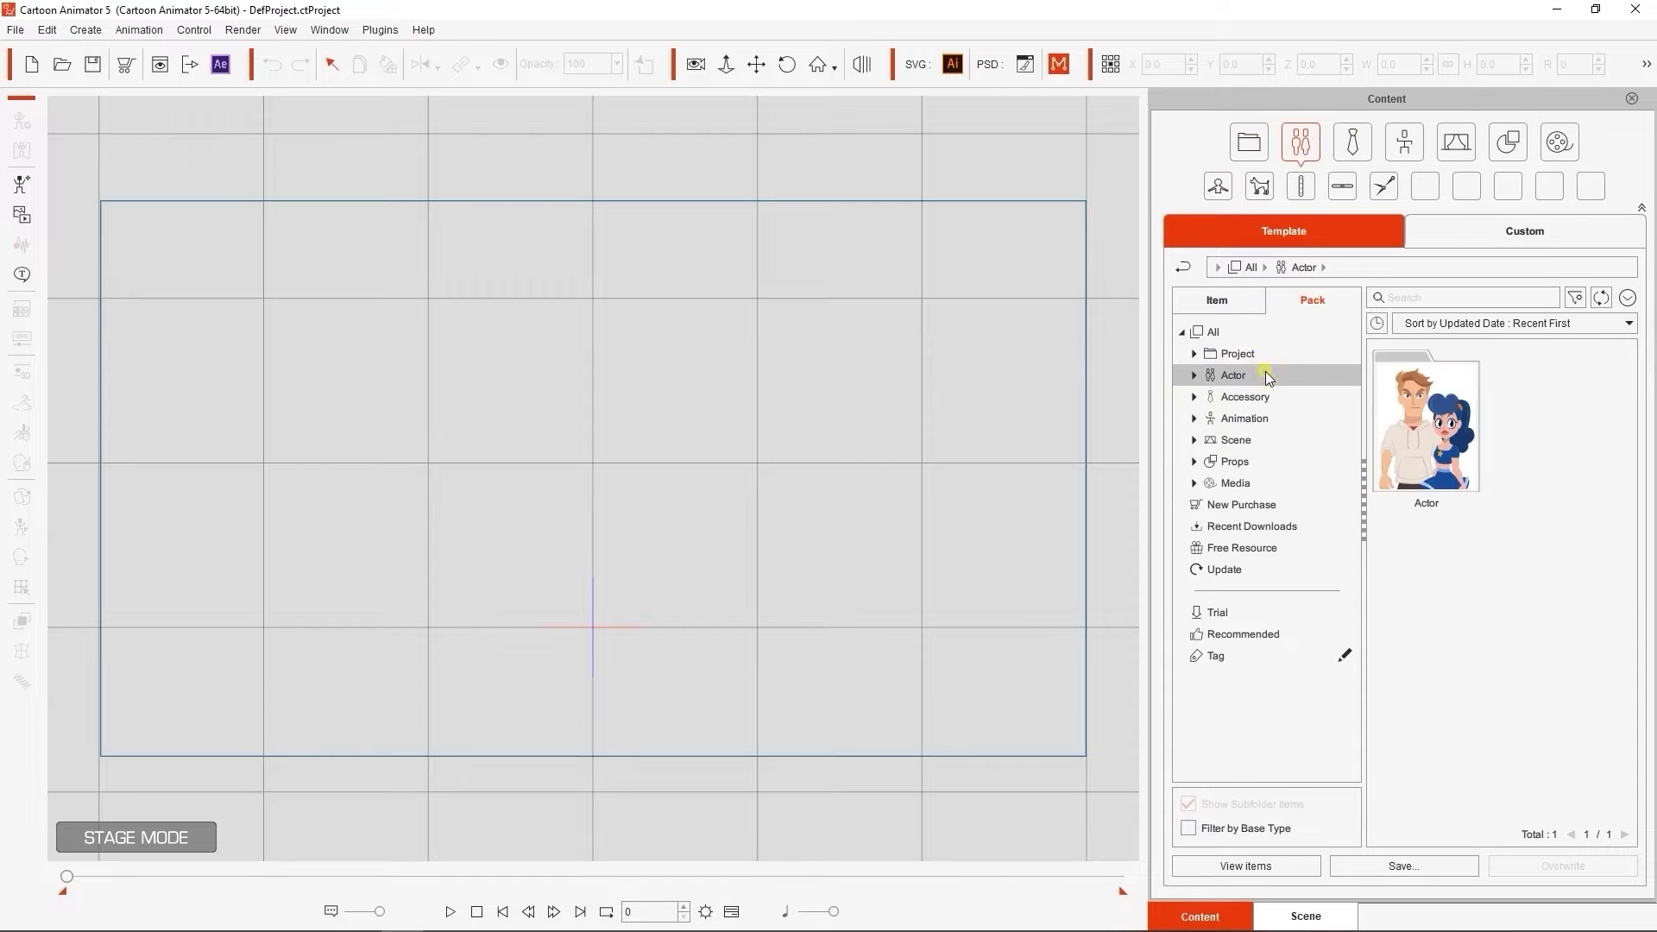
double_click(1425, 423)
drag(1627, 367, 1626, 458)
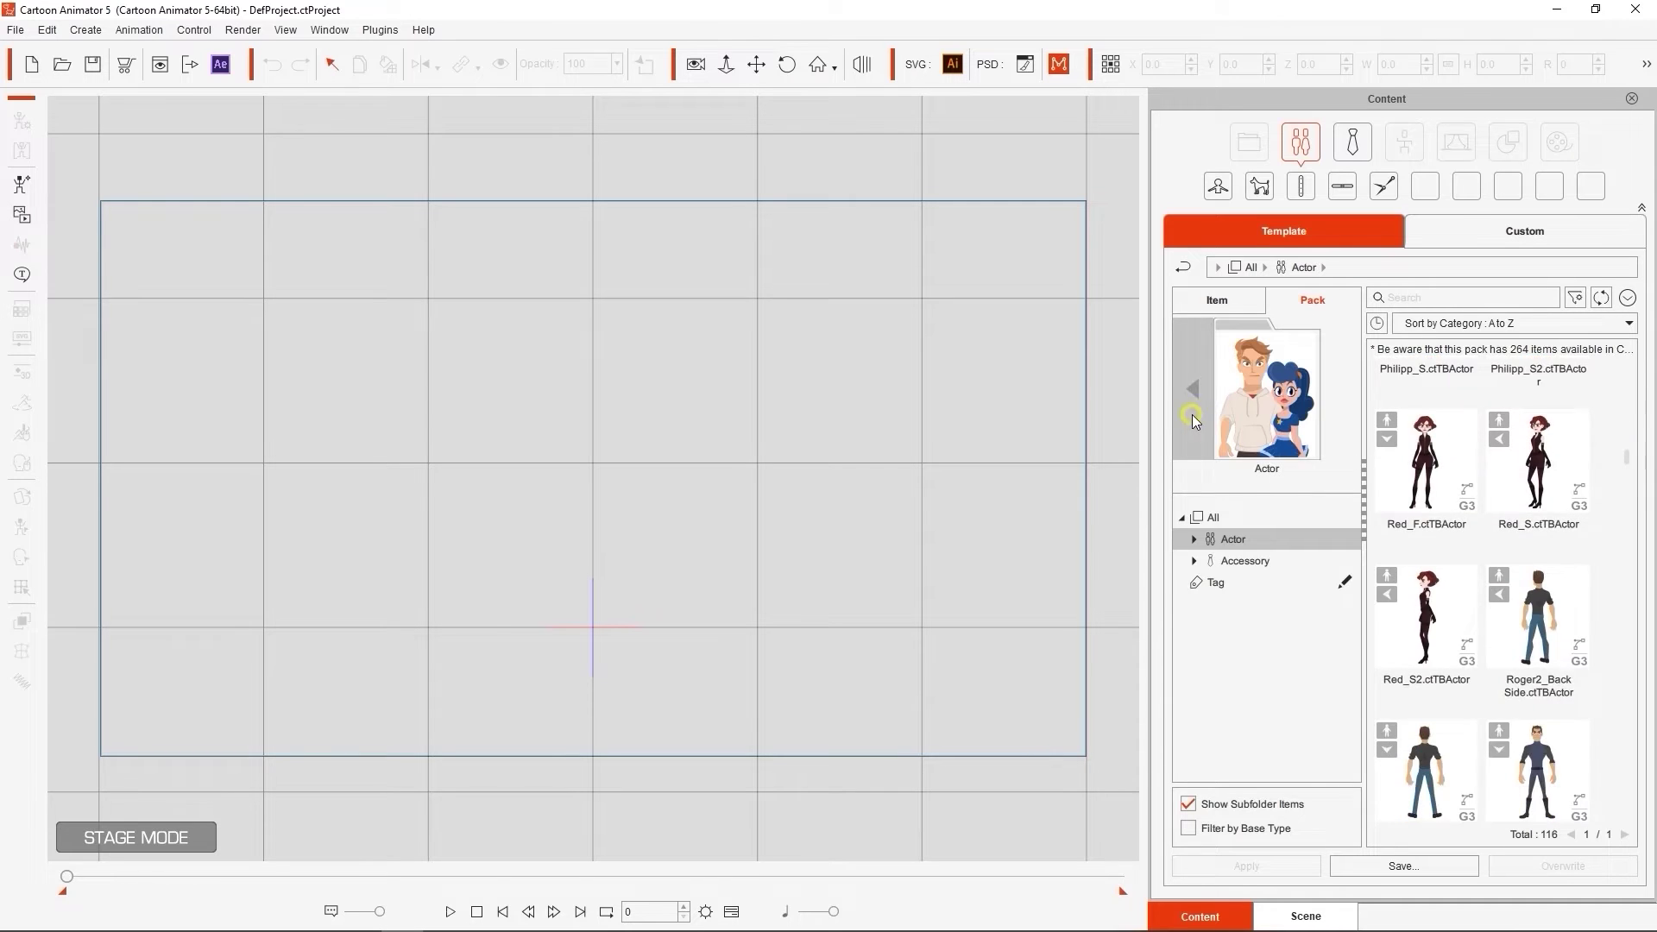
click(1193, 417)
click(1296, 397)
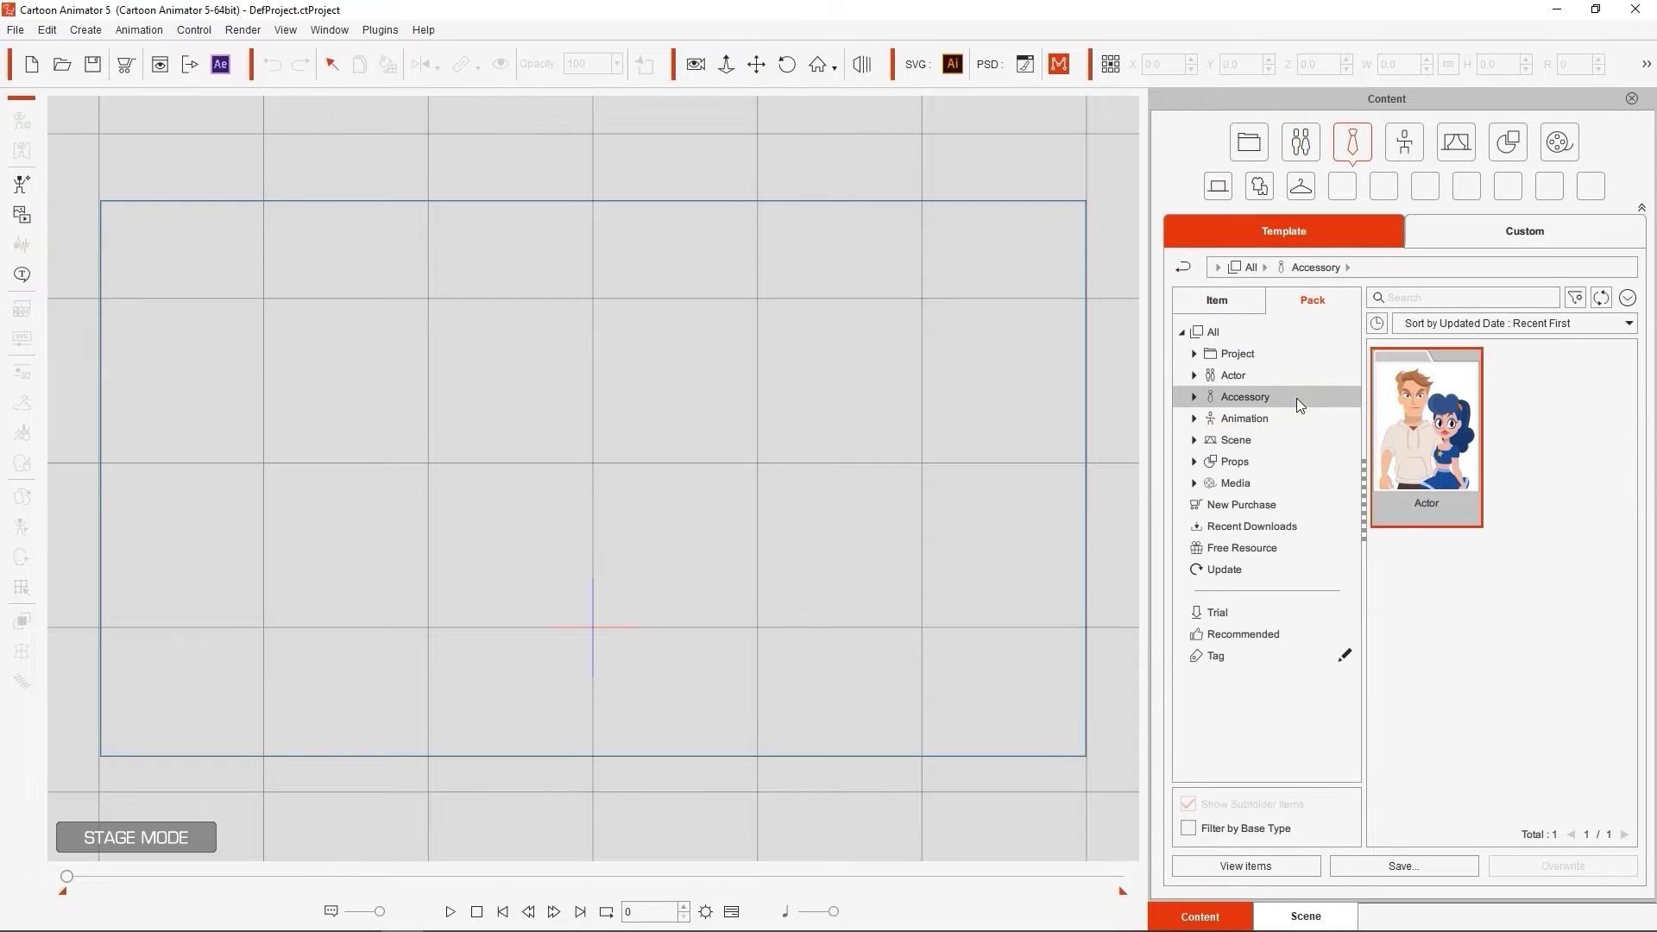
double_click(1429, 449)
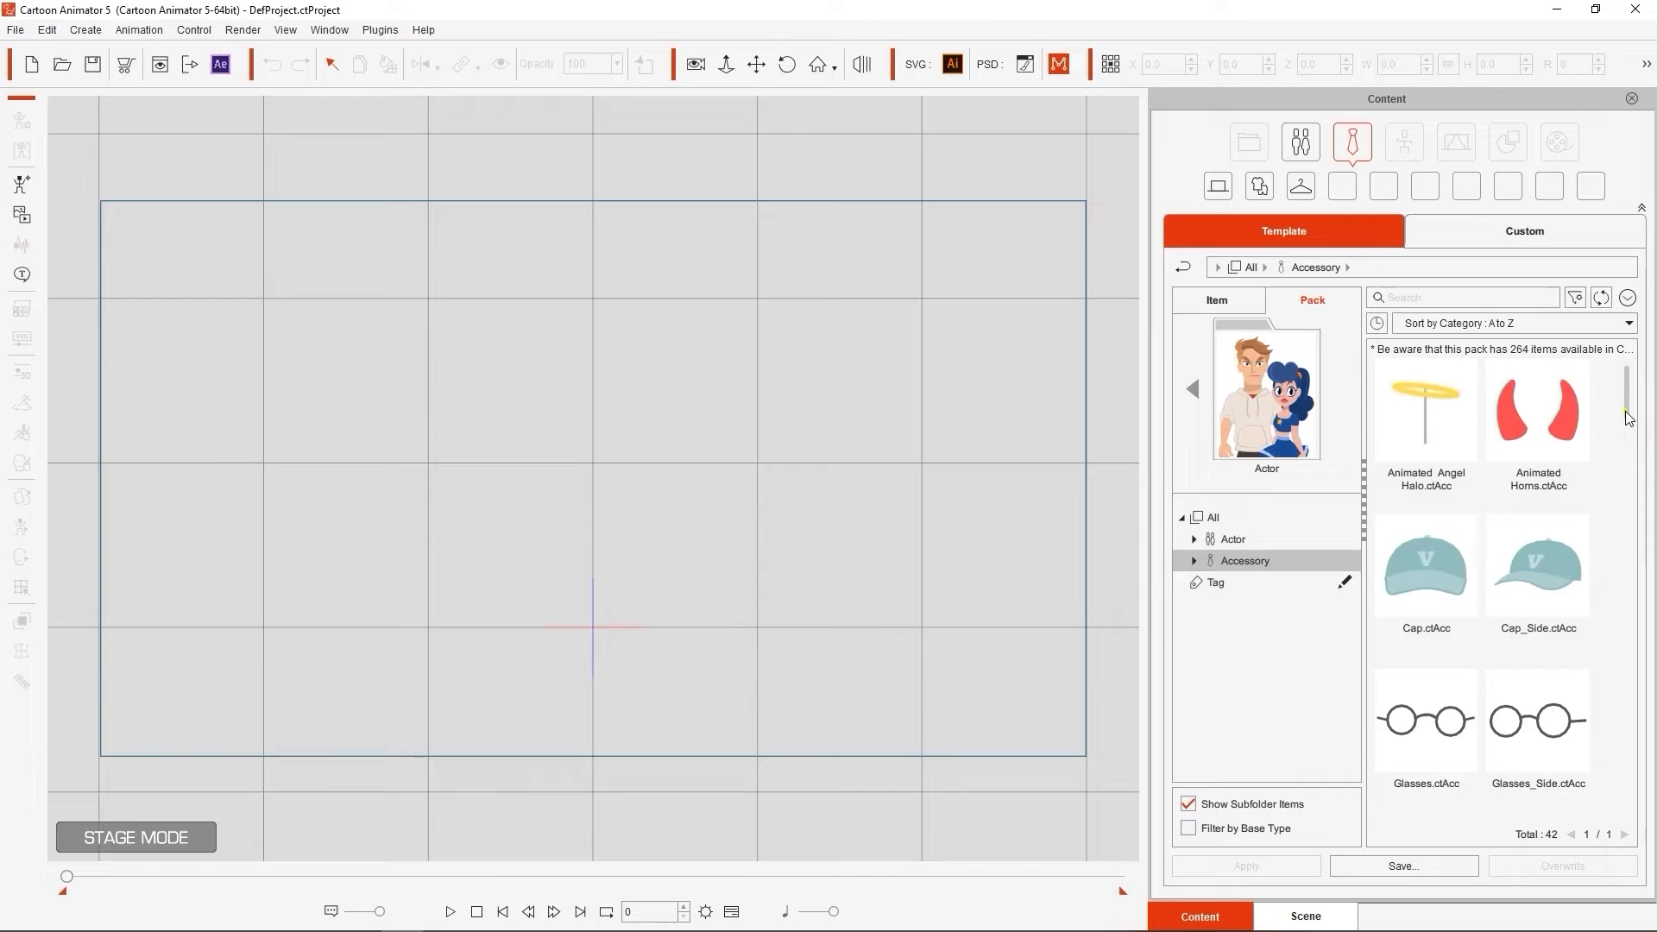
drag(1628, 418, 1627, 570)
Step: Cycle through the Project, Actor, Accessory, Animation, Scene, Props and Media categories, ending on Actor
click(1558, 141)
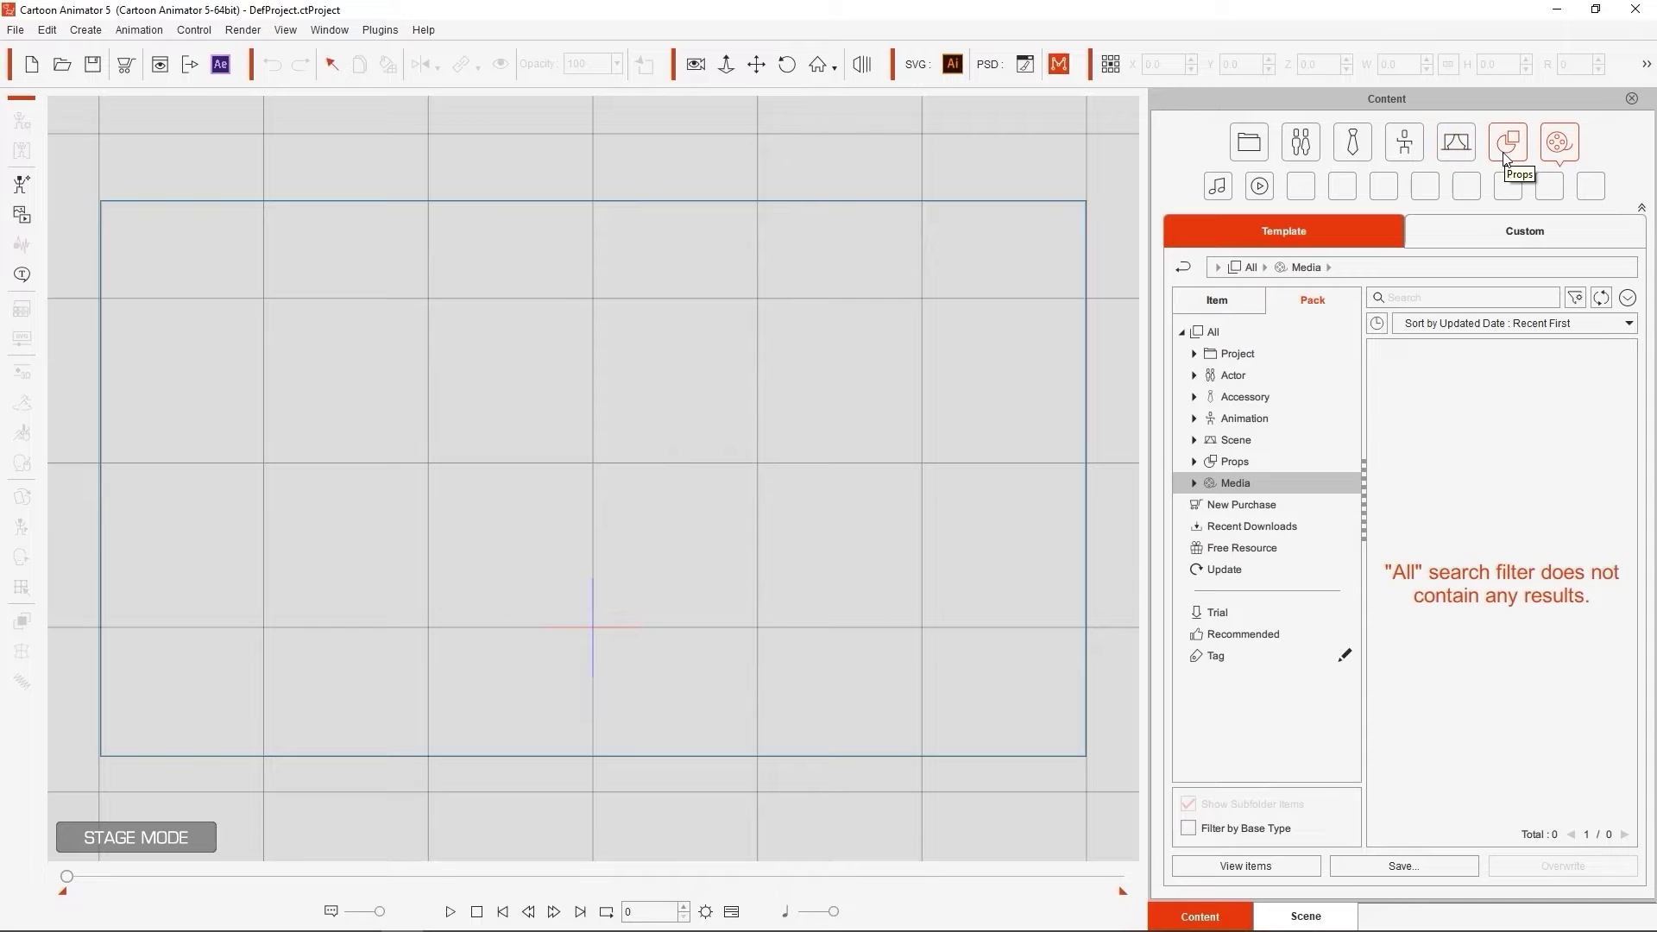
click(1315, 352)
click(1307, 418)
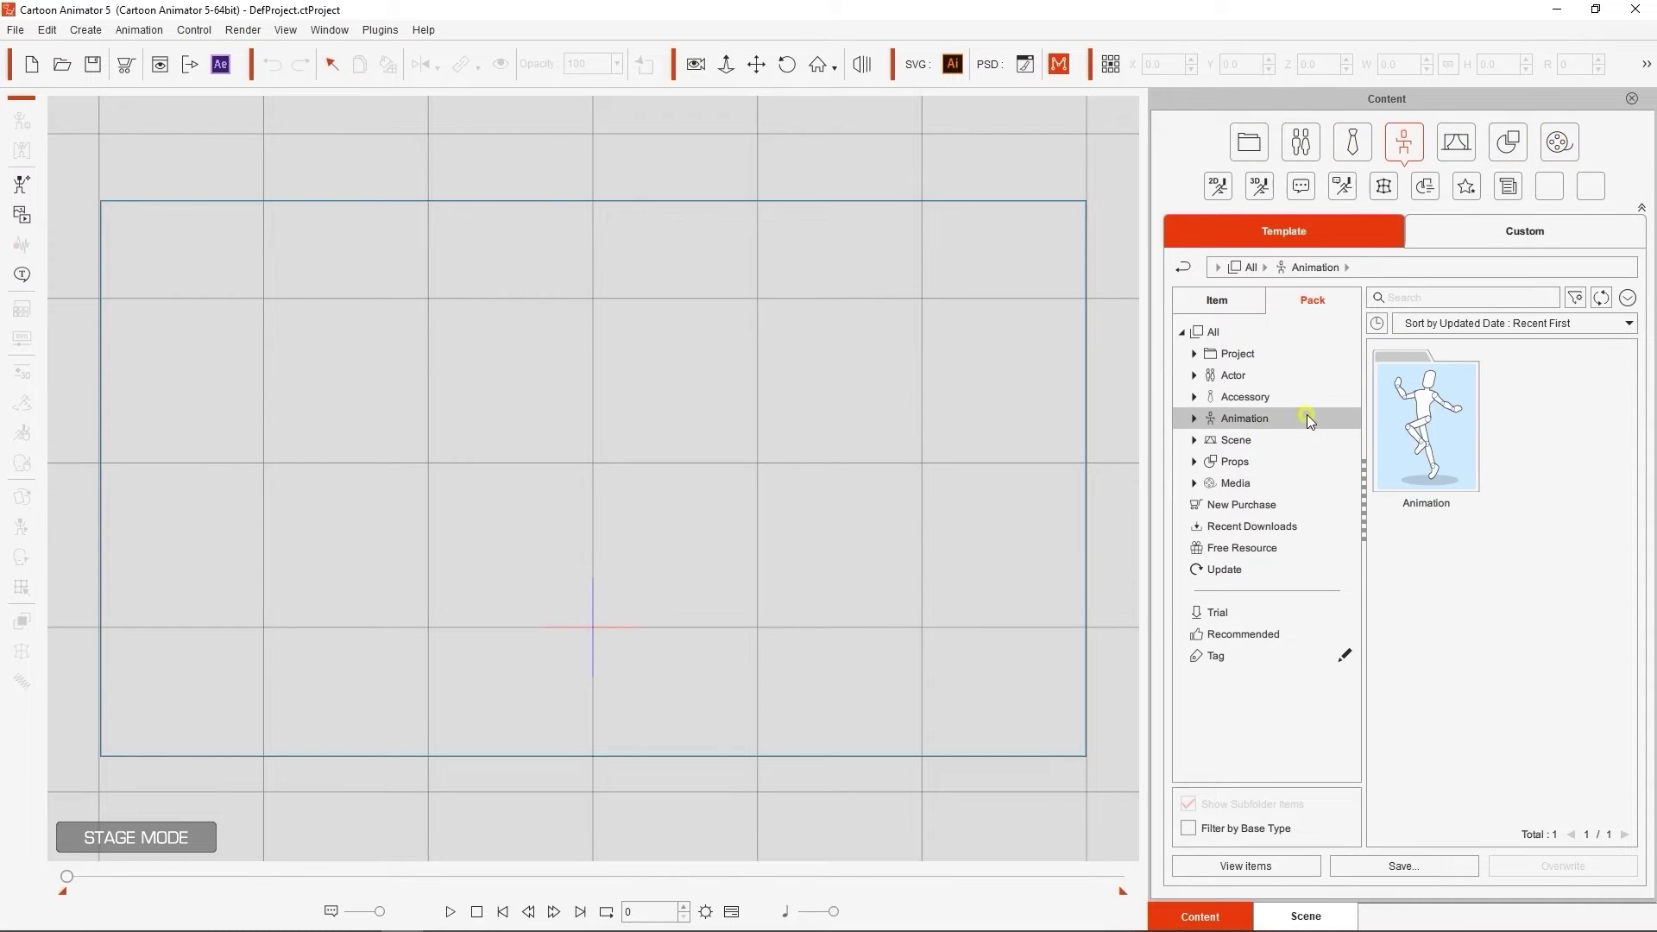
click(1301, 463)
click(1252, 145)
click(1301, 143)
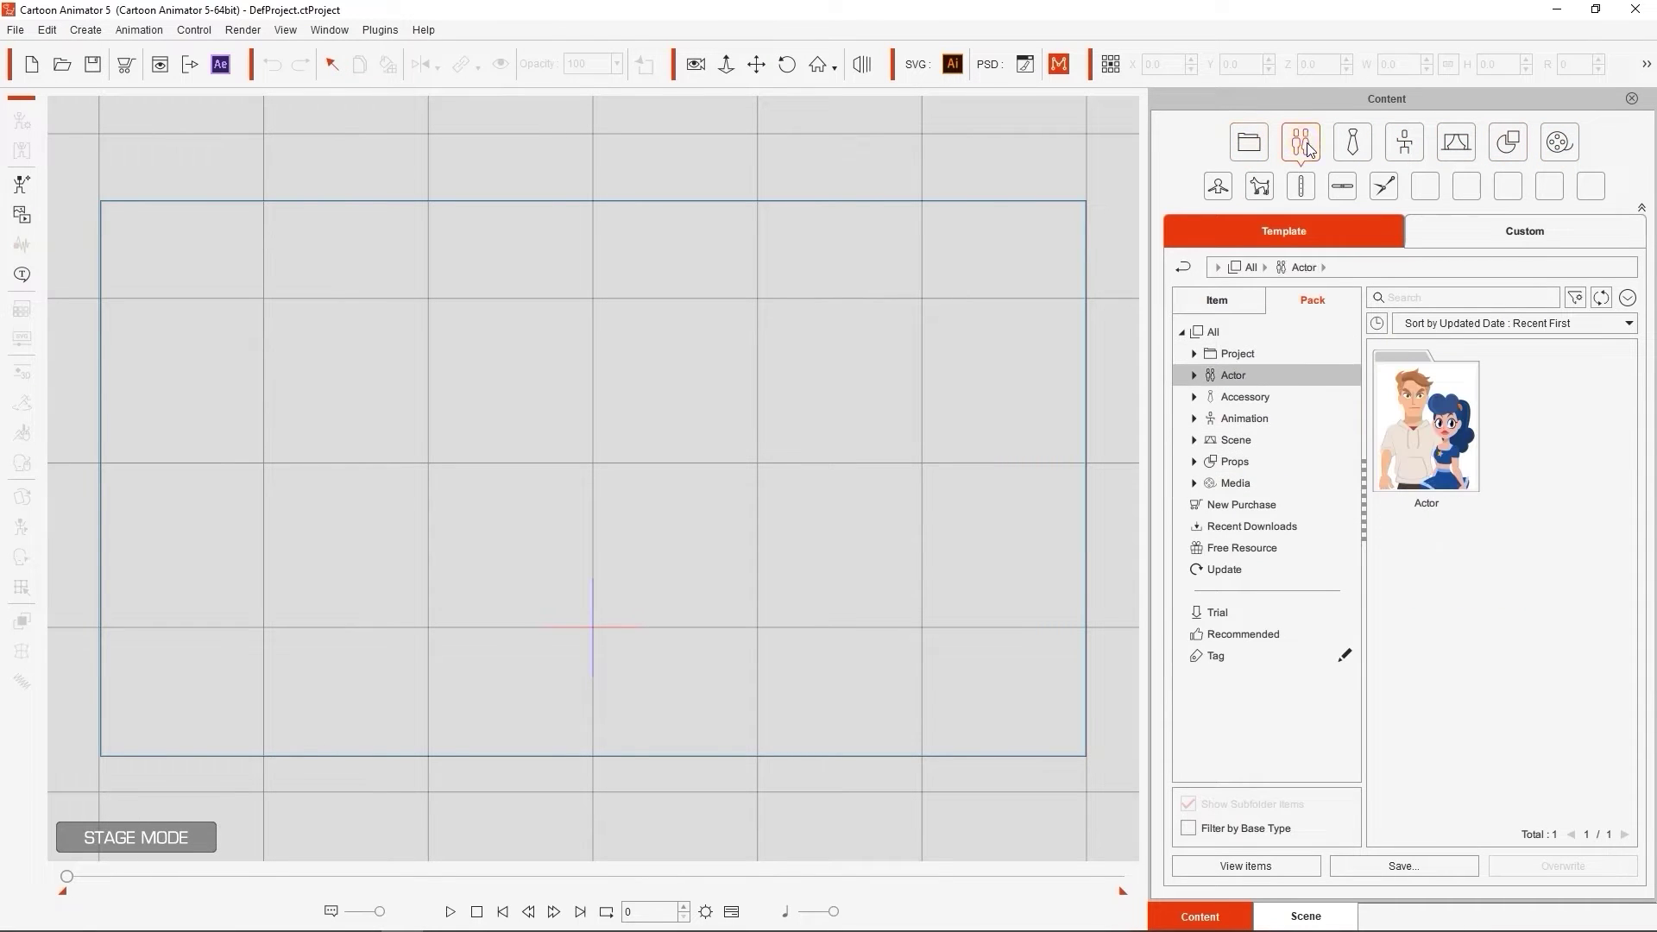
click(1352, 143)
click(1404, 144)
click(1467, 155)
click(1507, 143)
click(1560, 143)
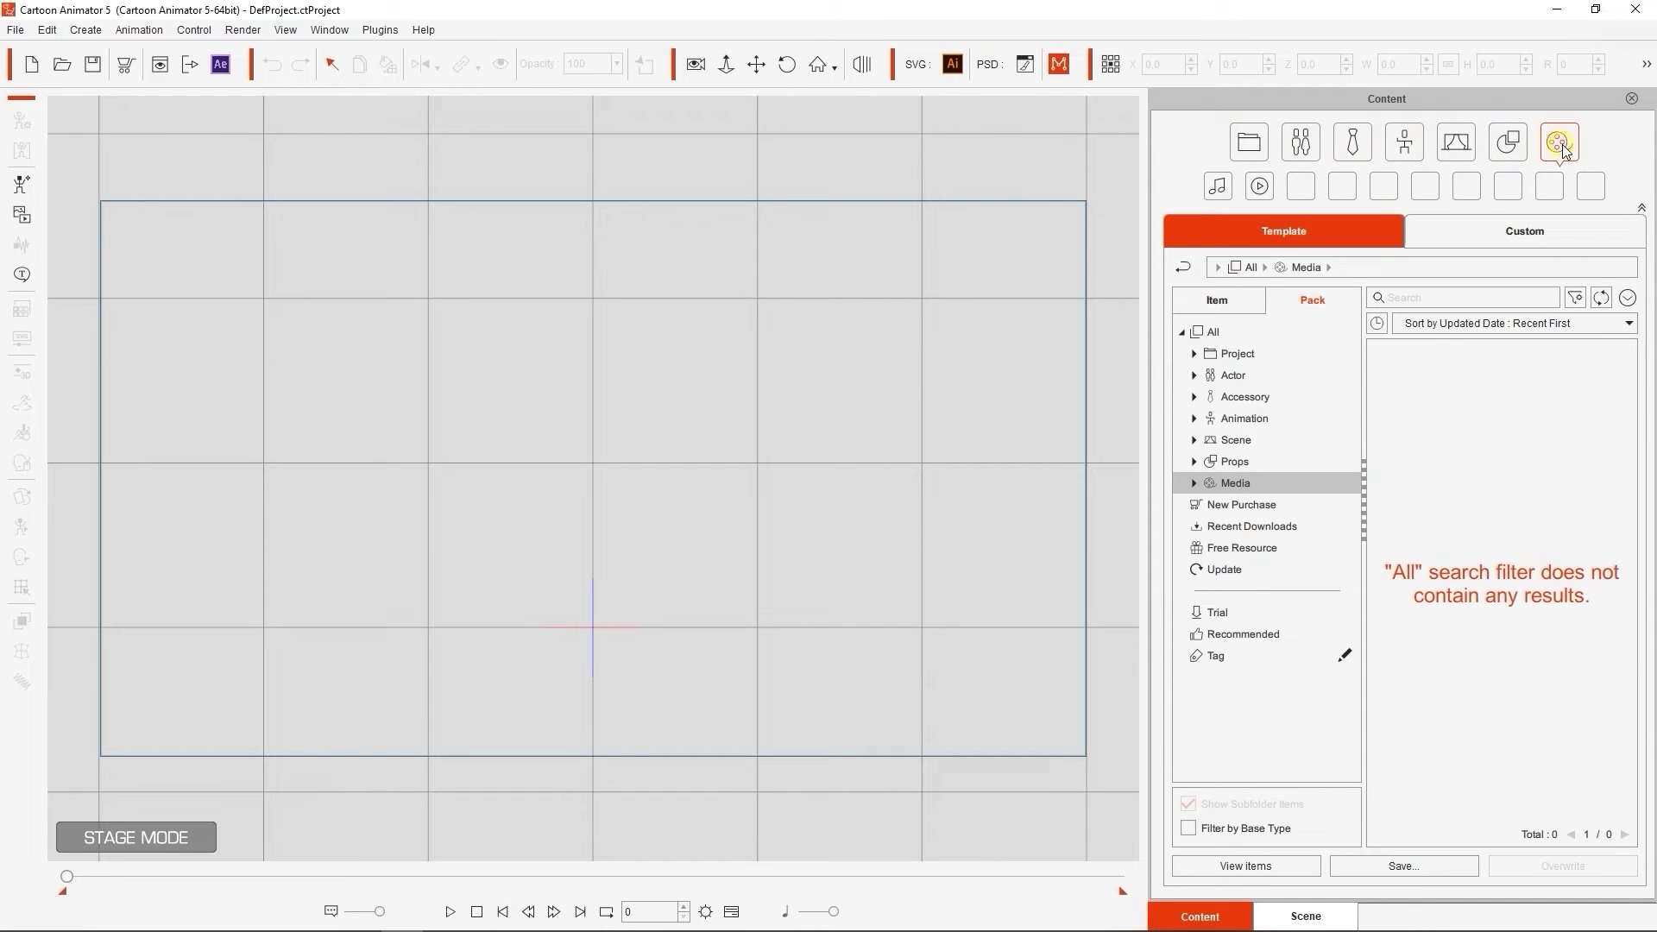
click(1305, 146)
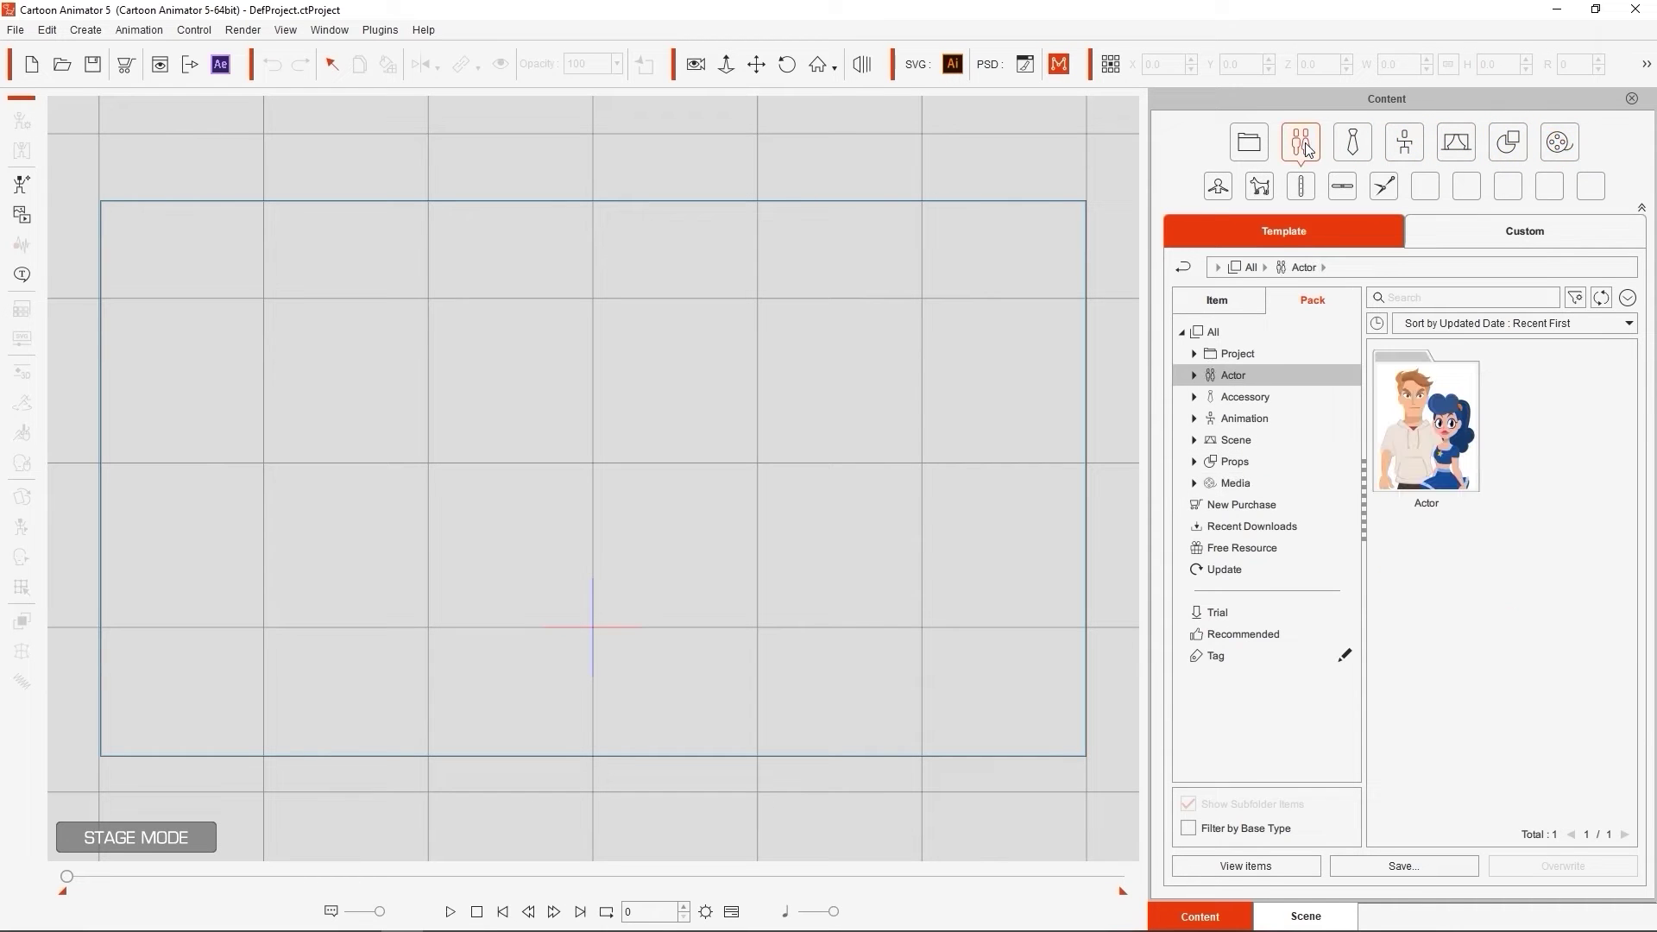
Step: Open the Actor pack and filter it by Human, Animals, Spine, Wings and Free Bone
double_click(1447, 390)
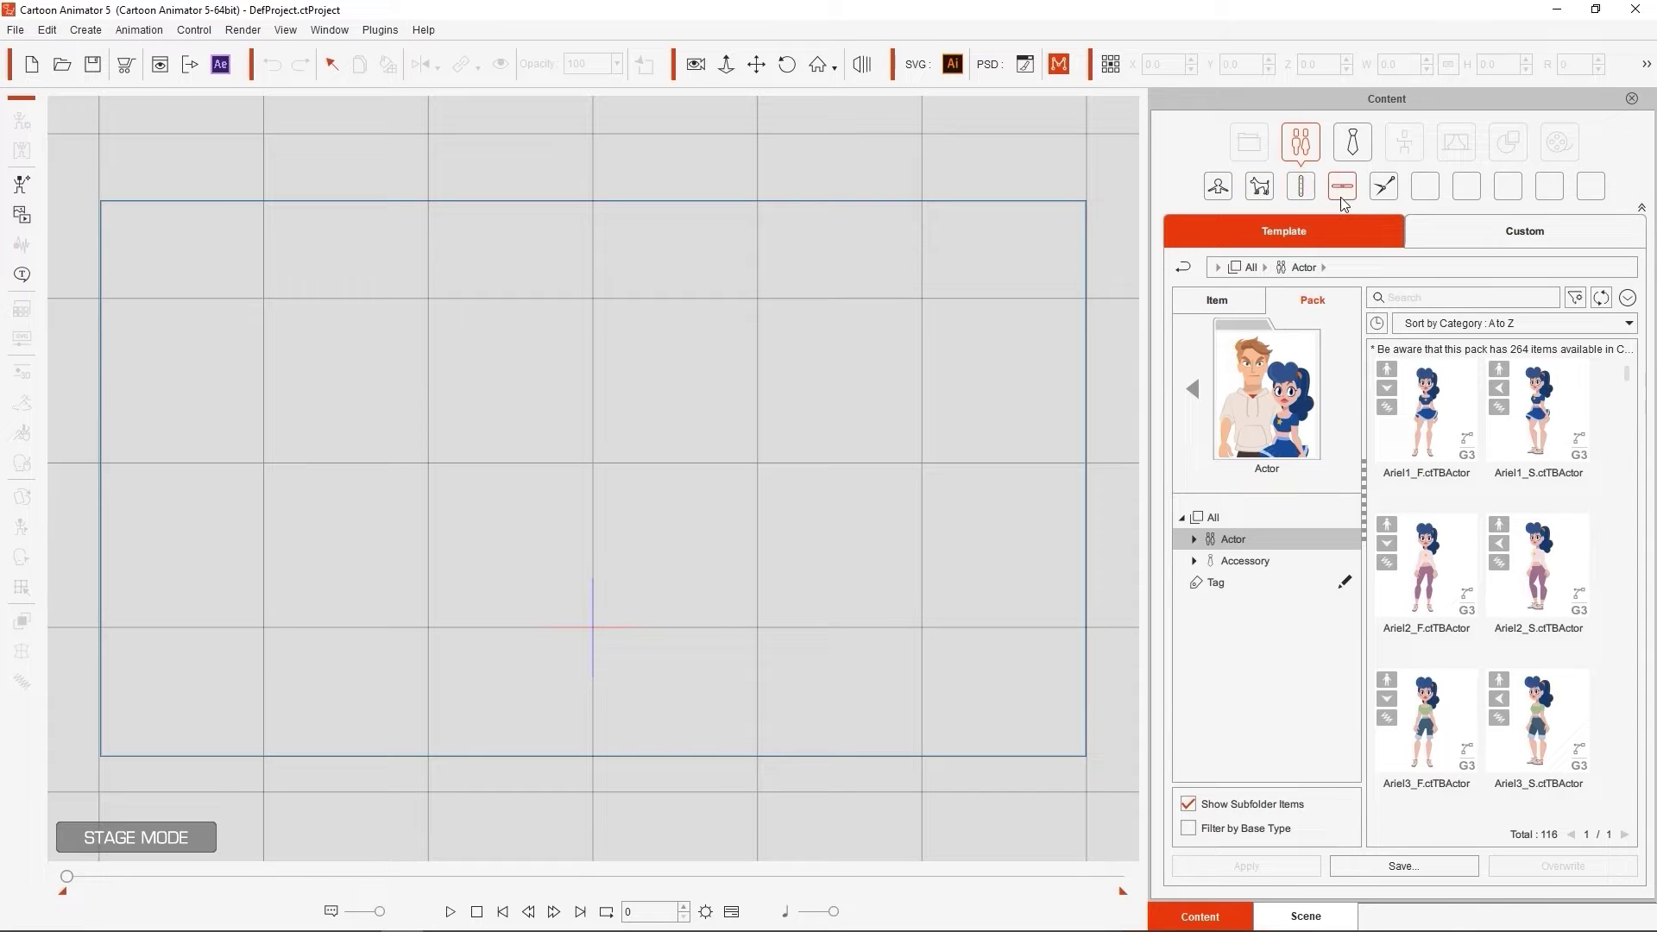
click(1220, 190)
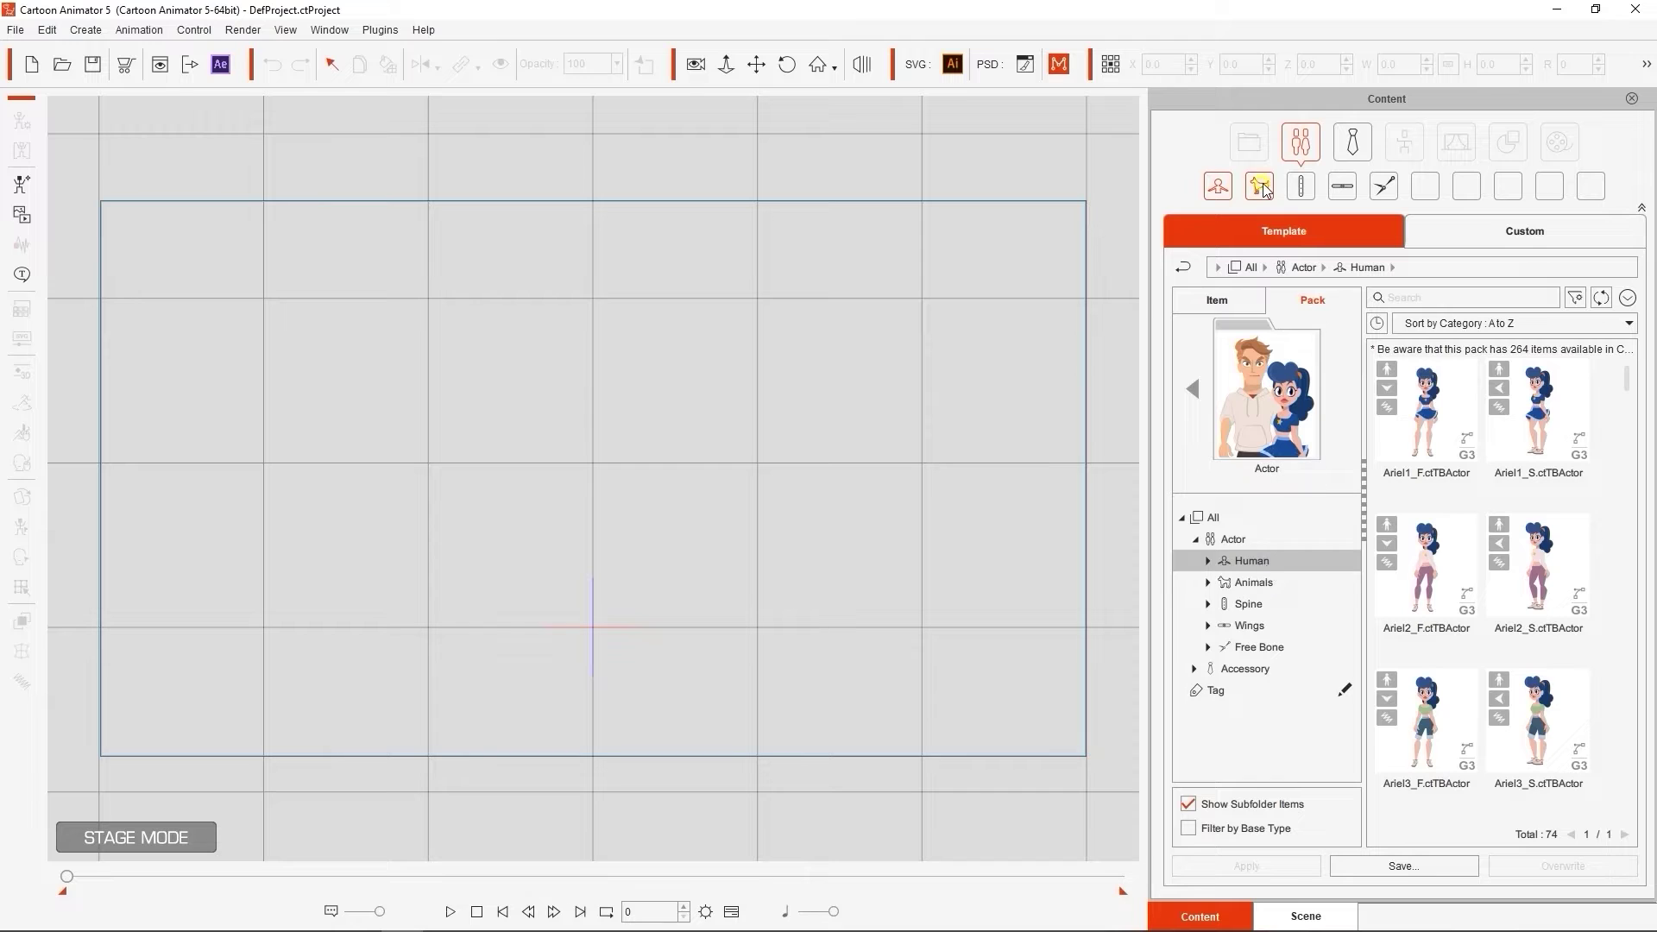
click(1260, 188)
scroll(1628, 463, down, 5)
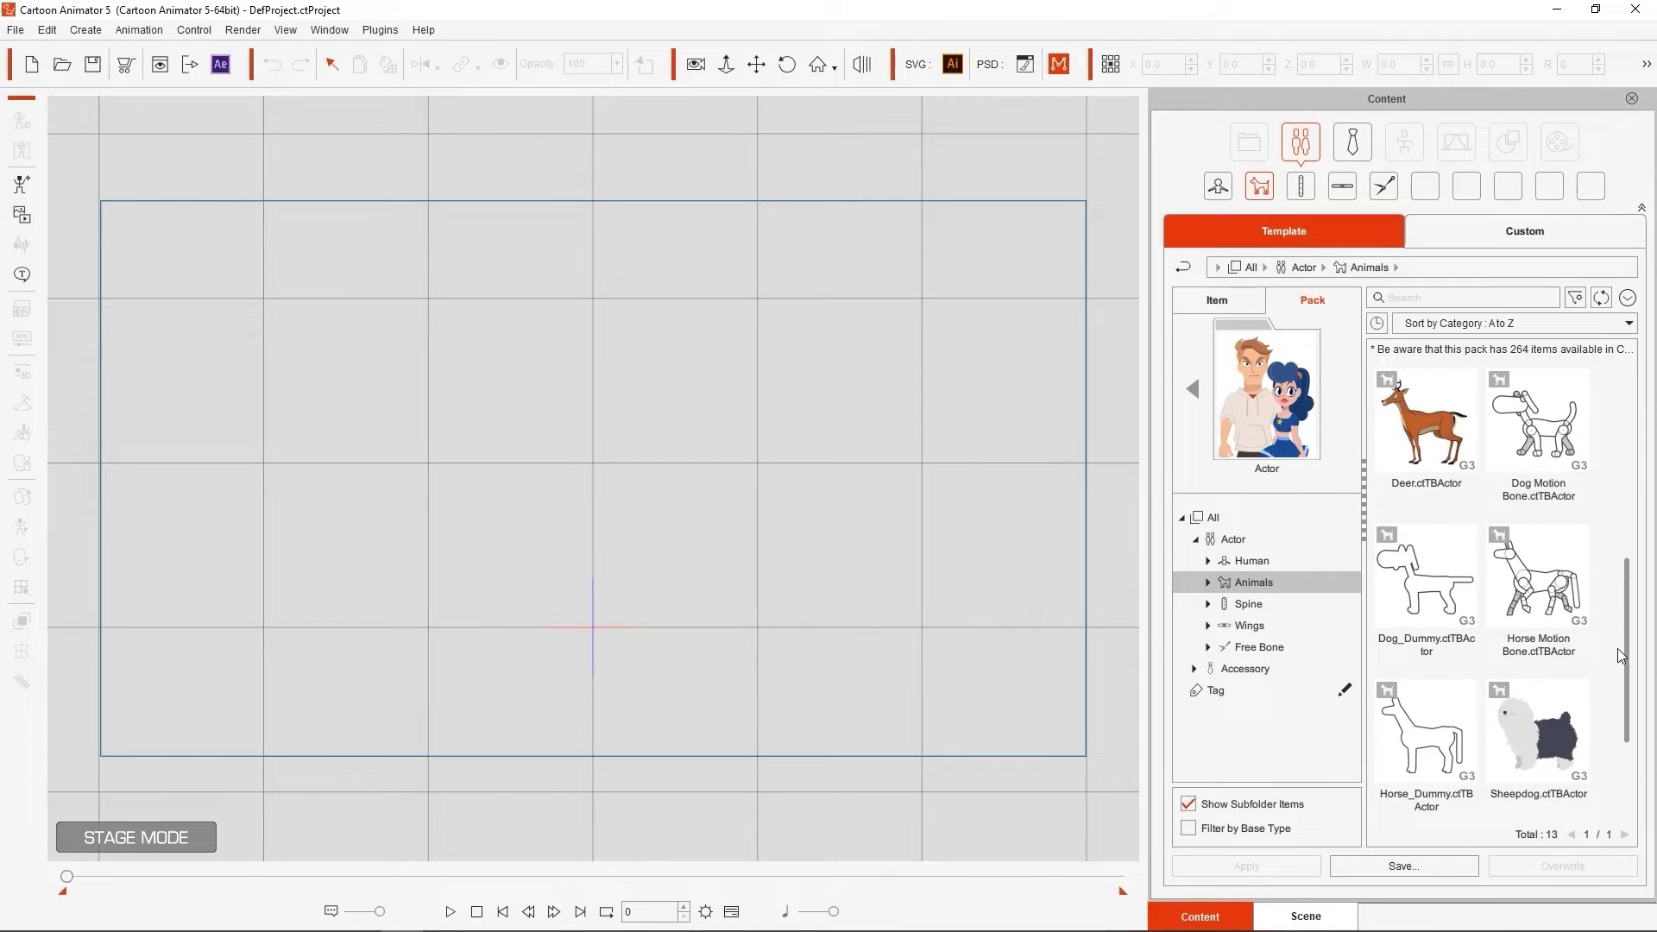
scroll(1628, 463, up, 5)
click(1300, 186)
scroll(1628, 463, down, 3)
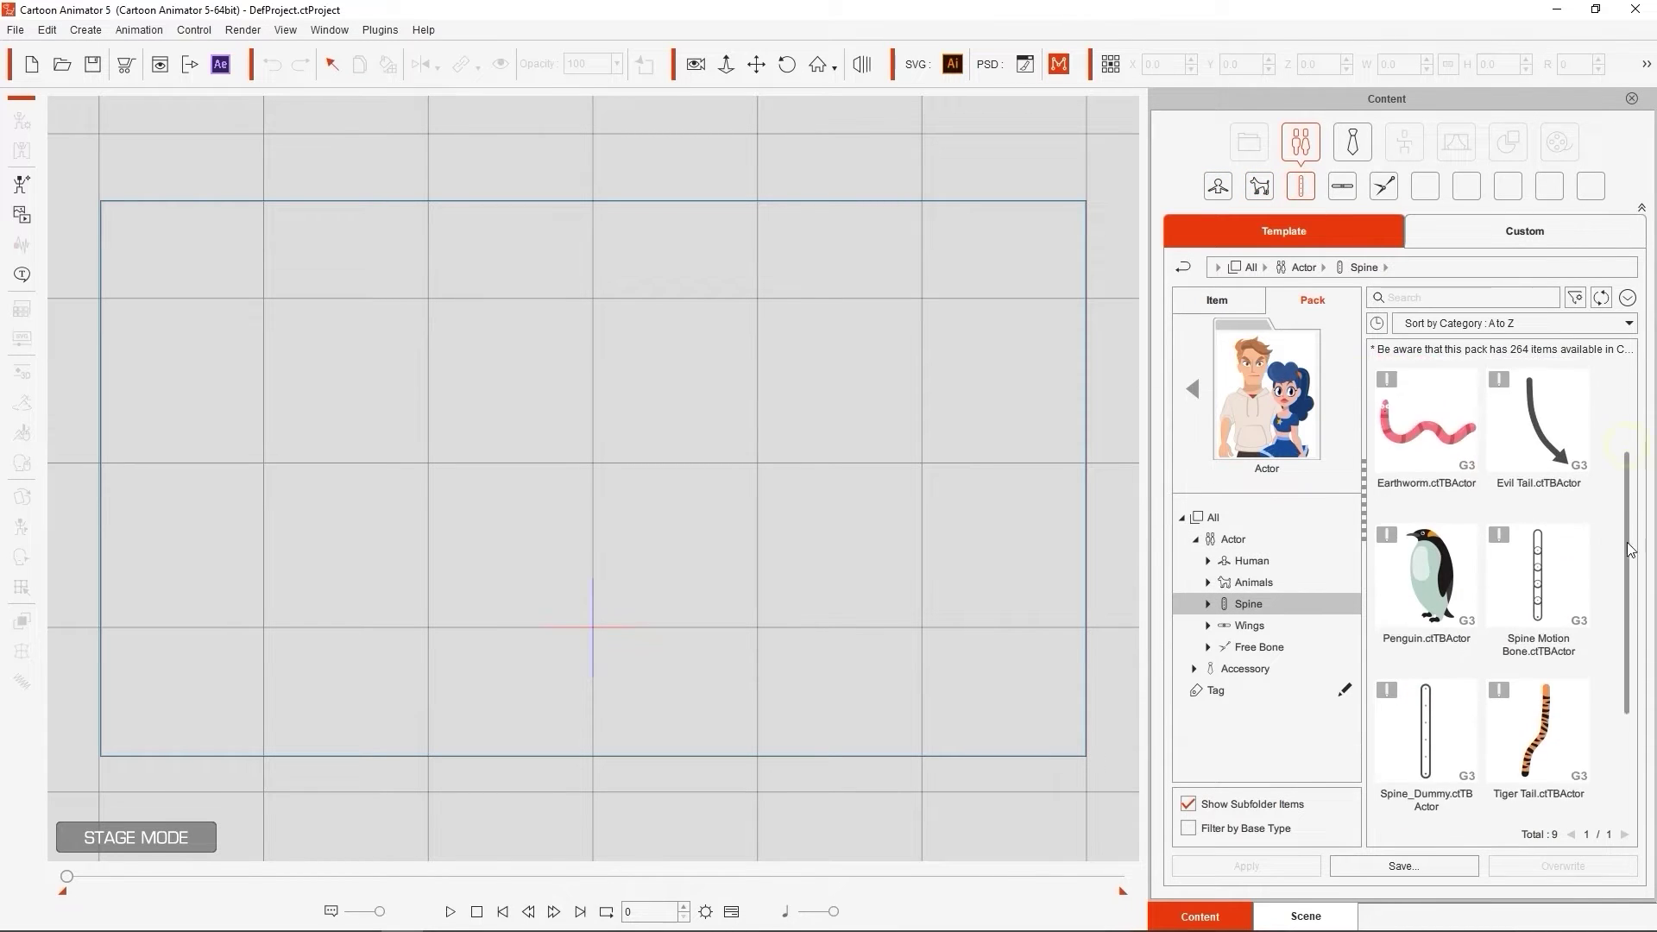
scroll(1628, 464, up, 3)
click(1342, 186)
click(1383, 186)
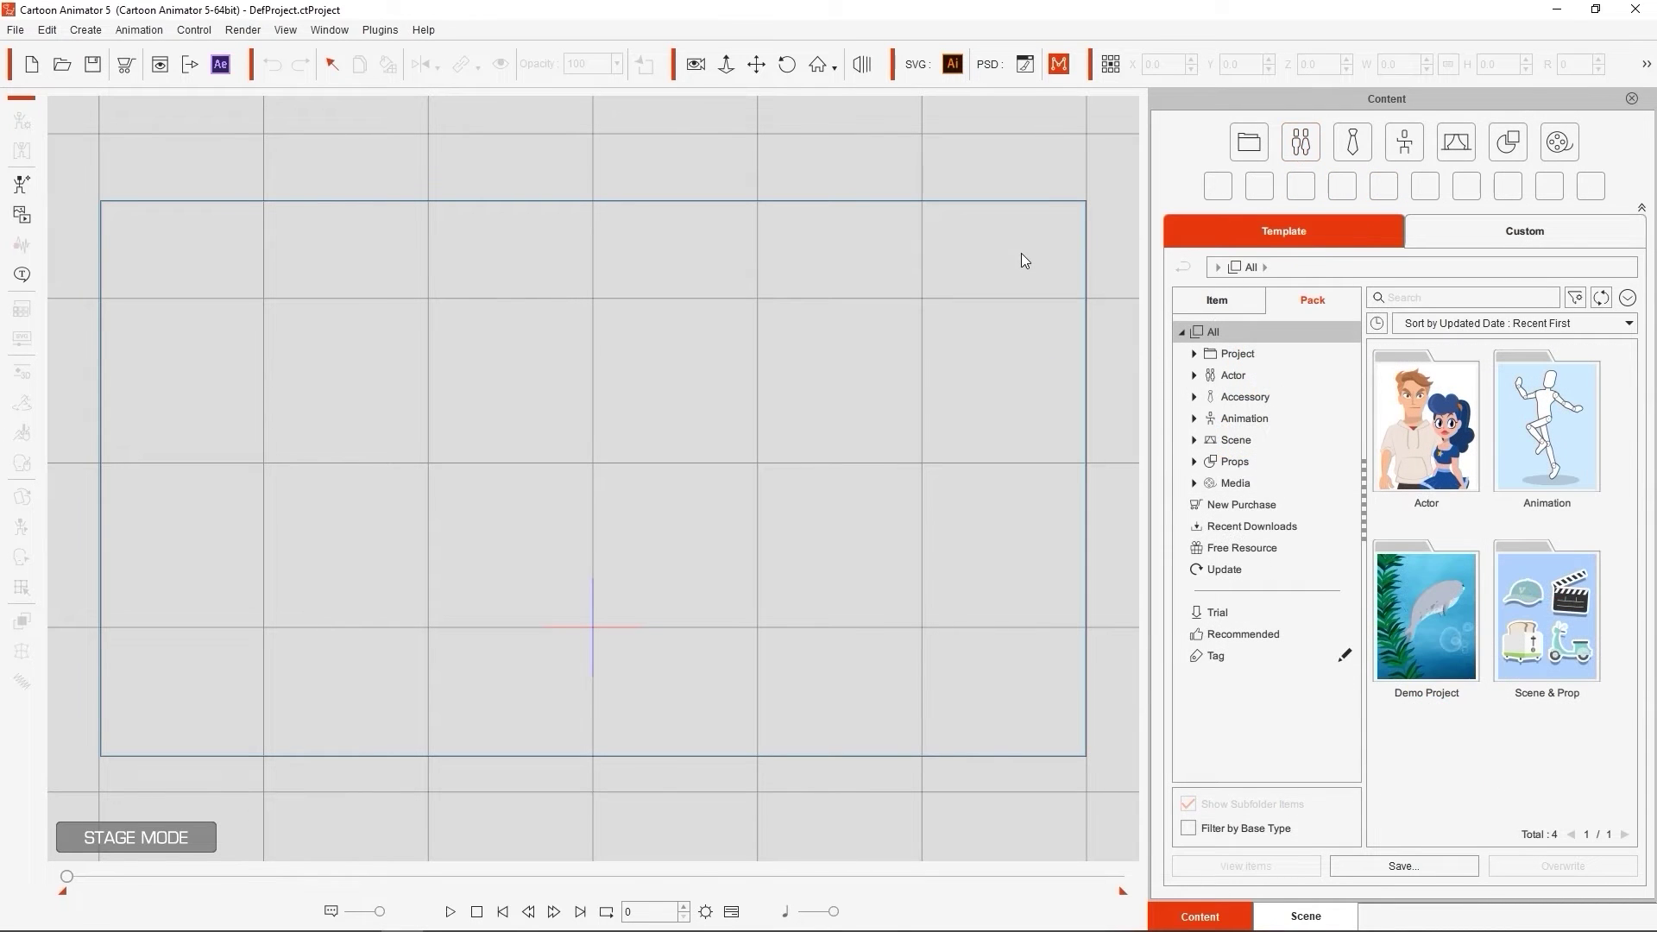
Step: In the Item tab, step through Project, Actor, Accessory, Animation, Scene and Props, ending on Animation
click(1235, 306)
click(1279, 356)
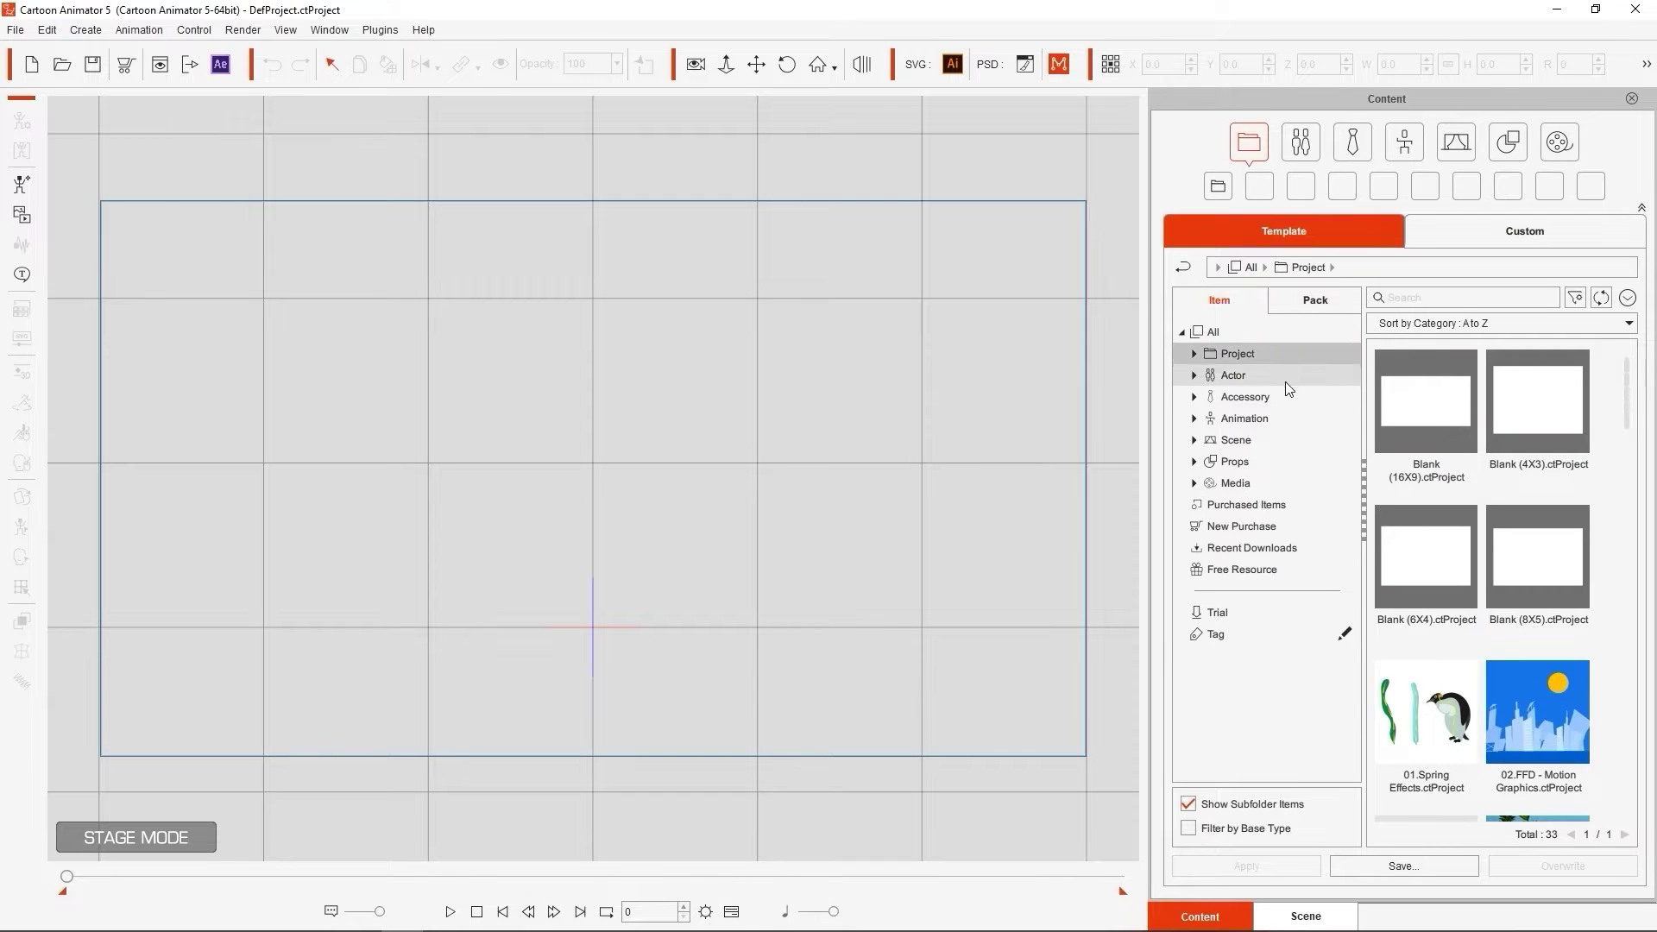
click(1286, 384)
click(1313, 397)
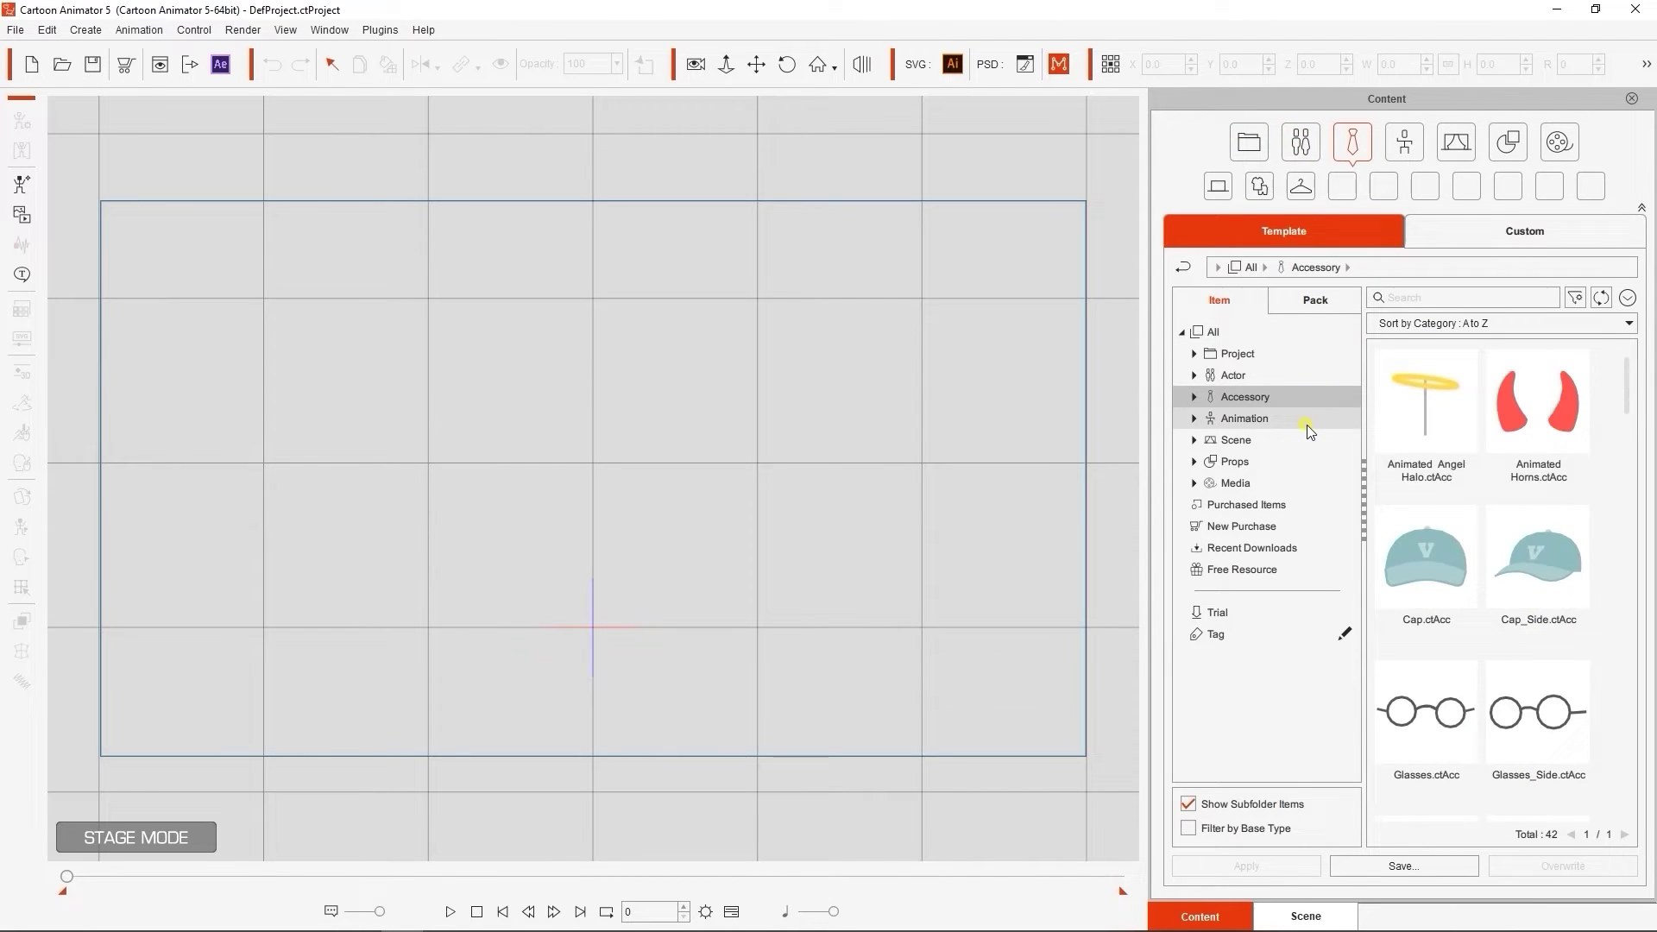
click(1306, 423)
click(1305, 440)
click(1302, 463)
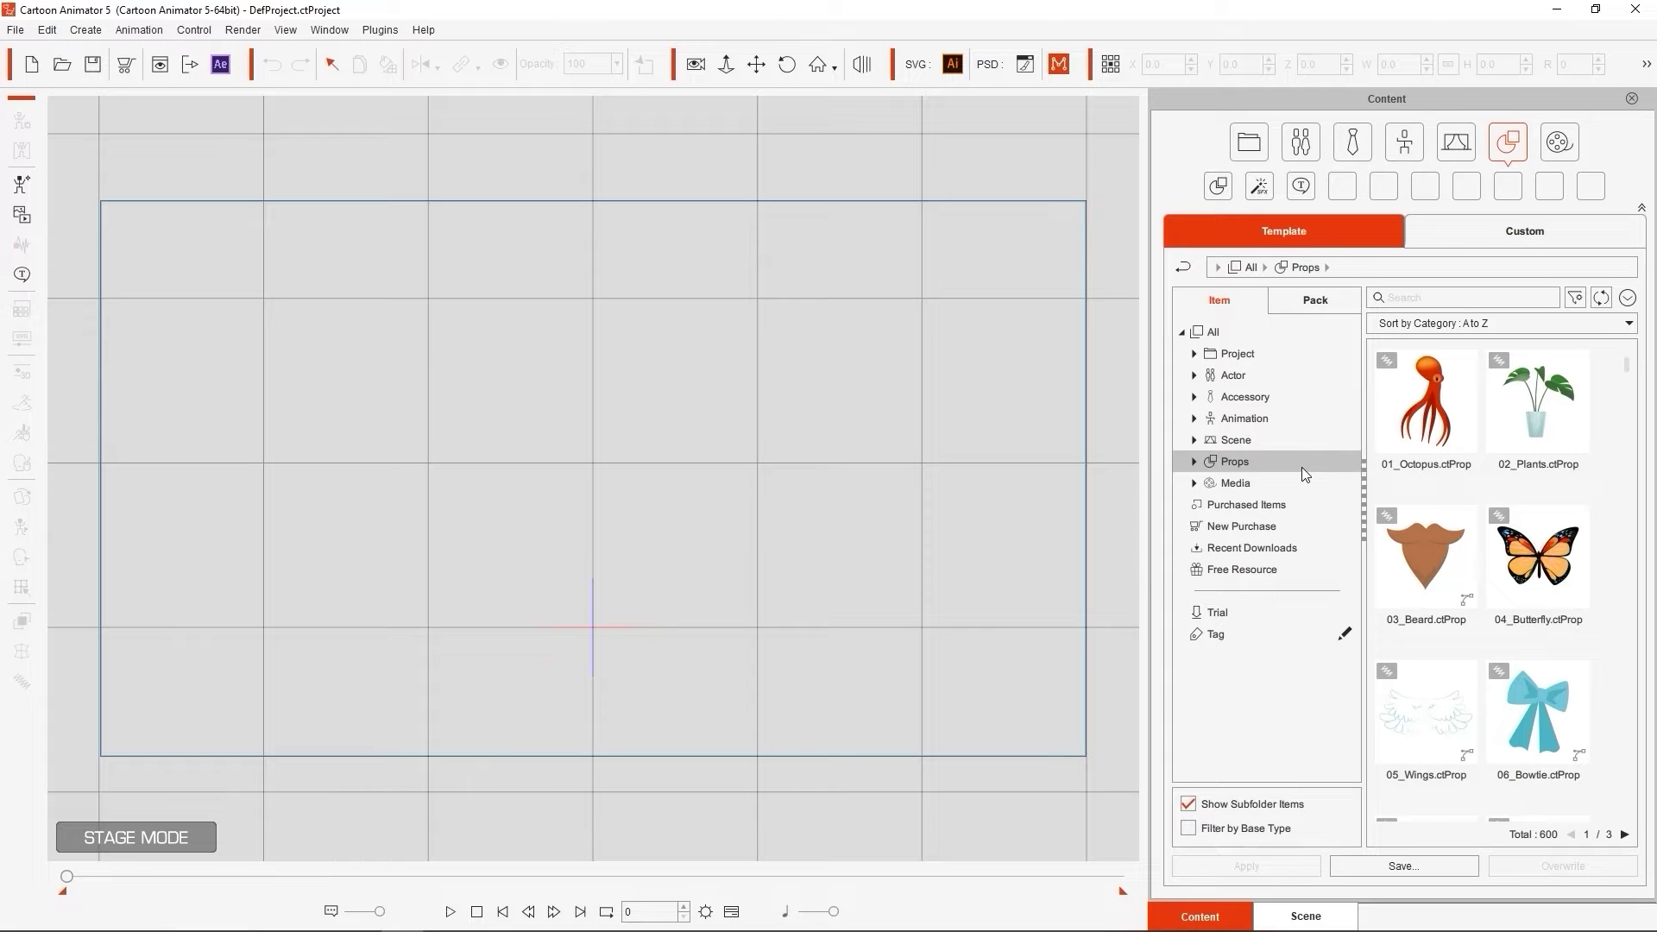
click(1315, 418)
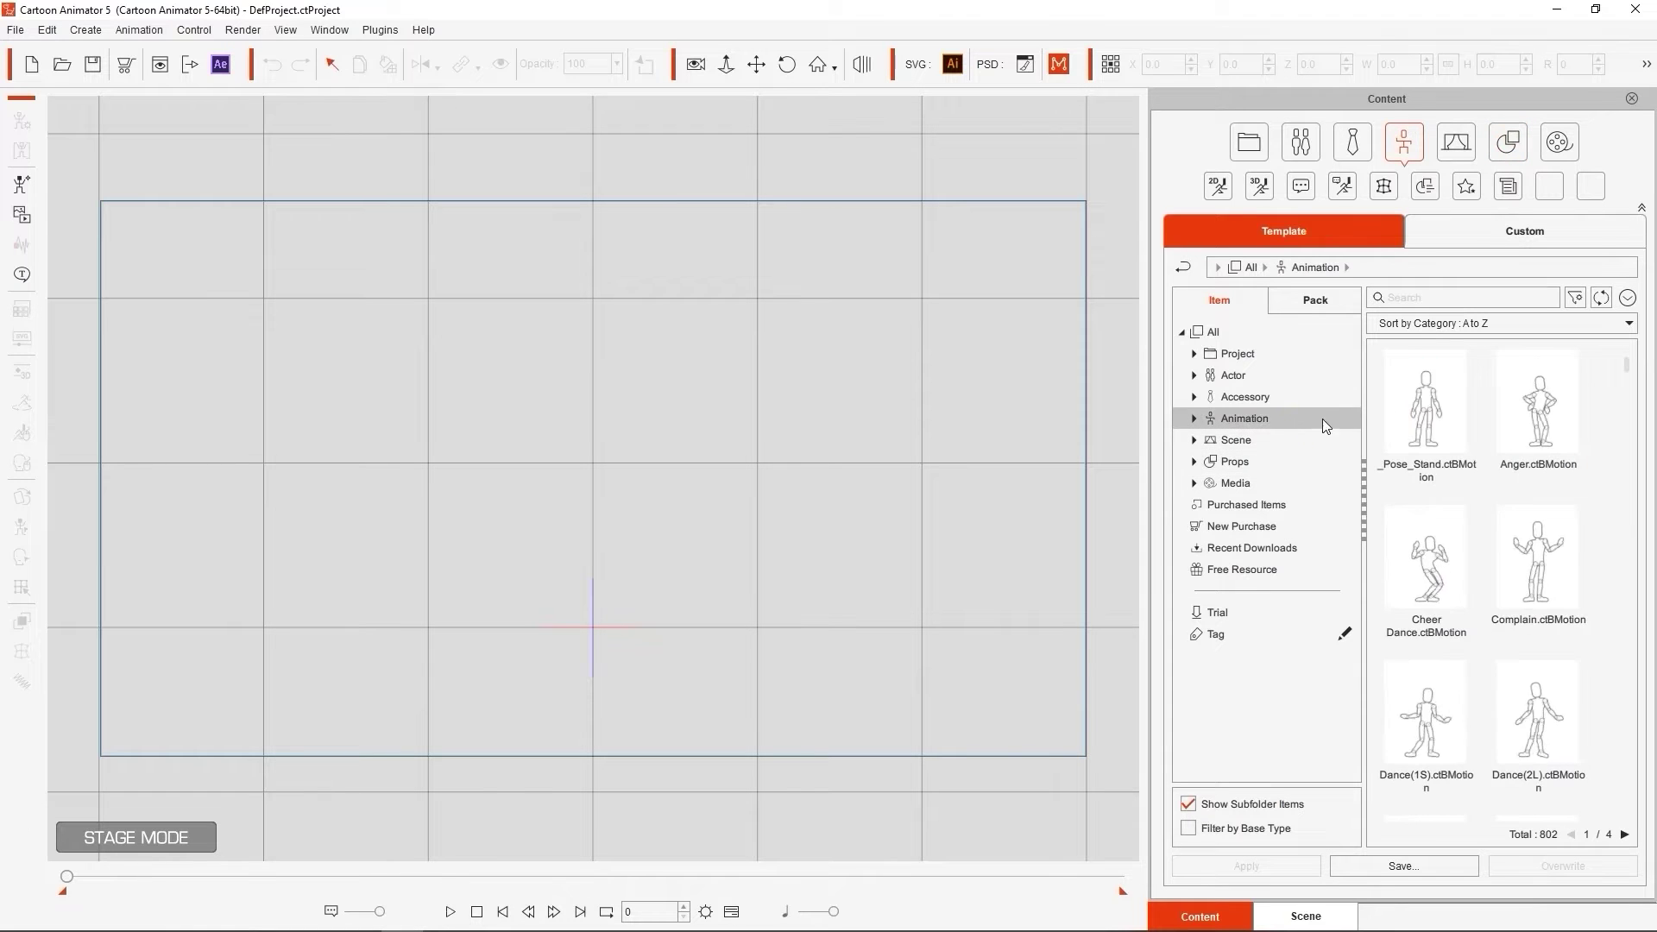
Step: Turn on animated thumbnails and list all 1,638 items at the All category level
click(1627, 298)
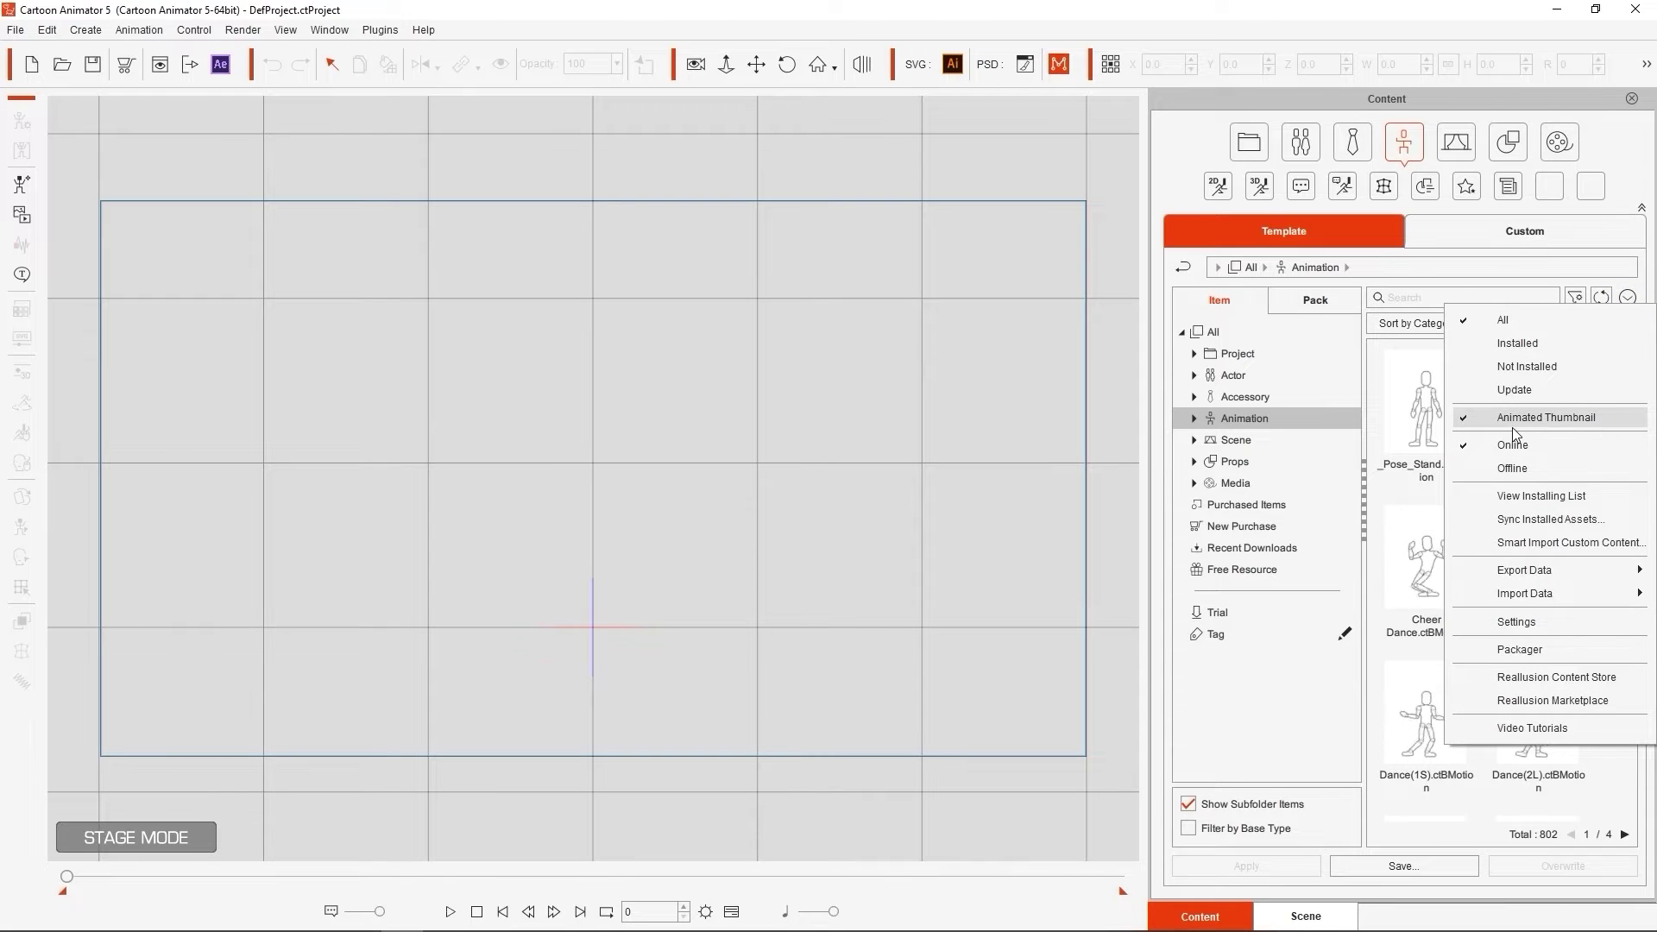
click(1579, 425)
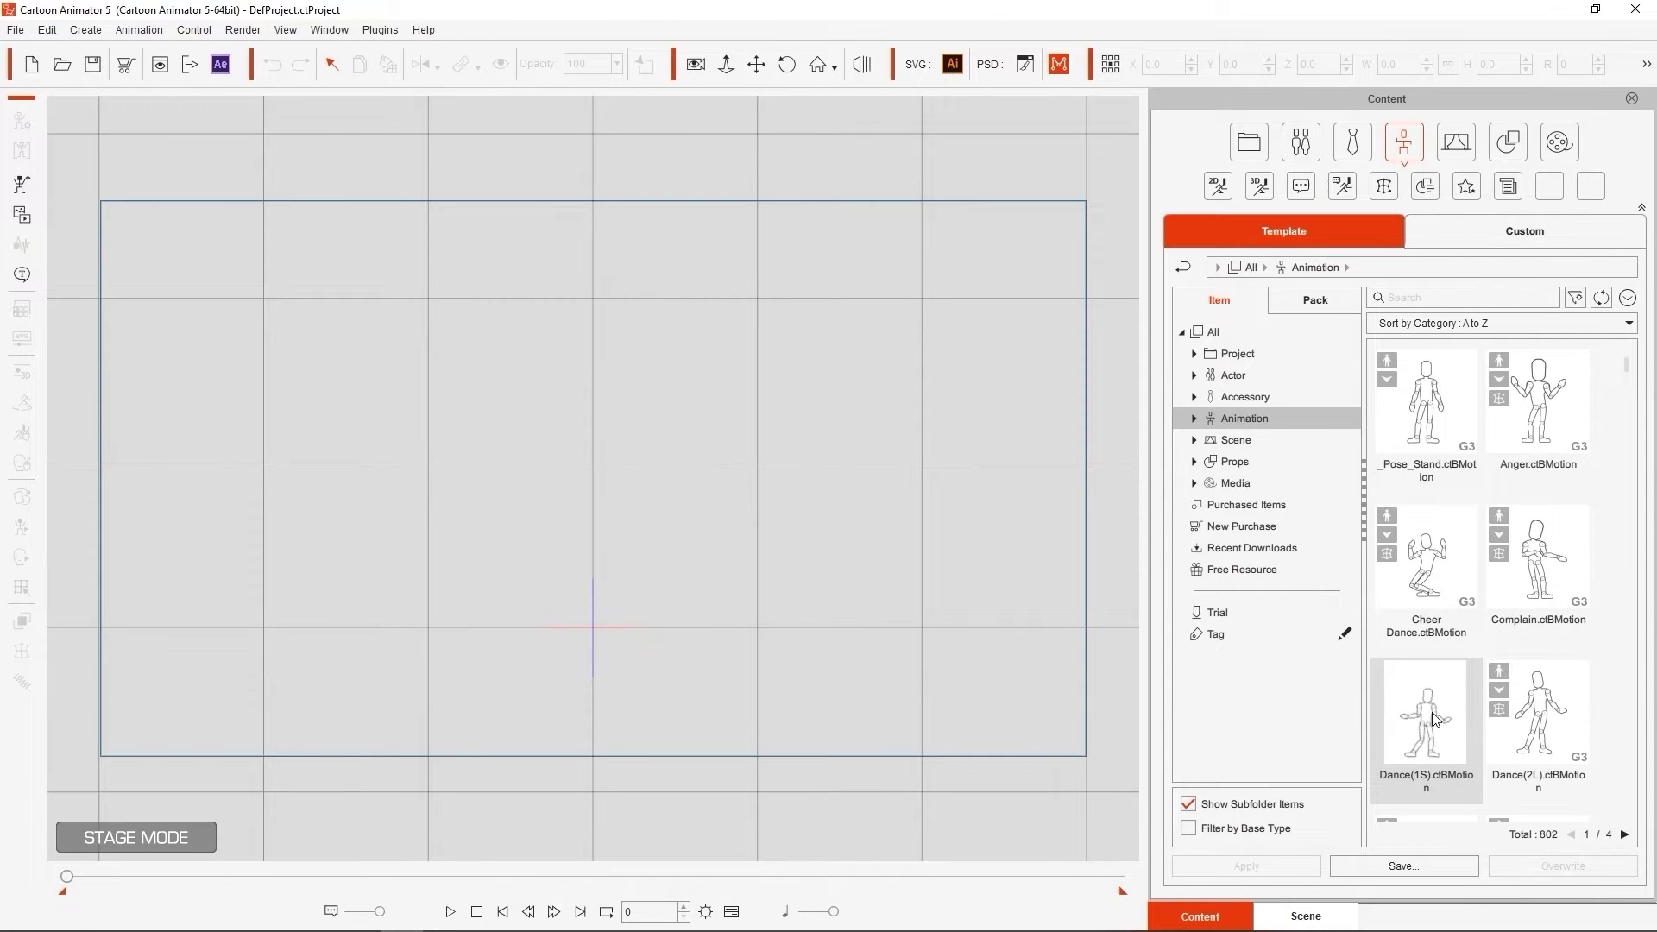
click(1257, 334)
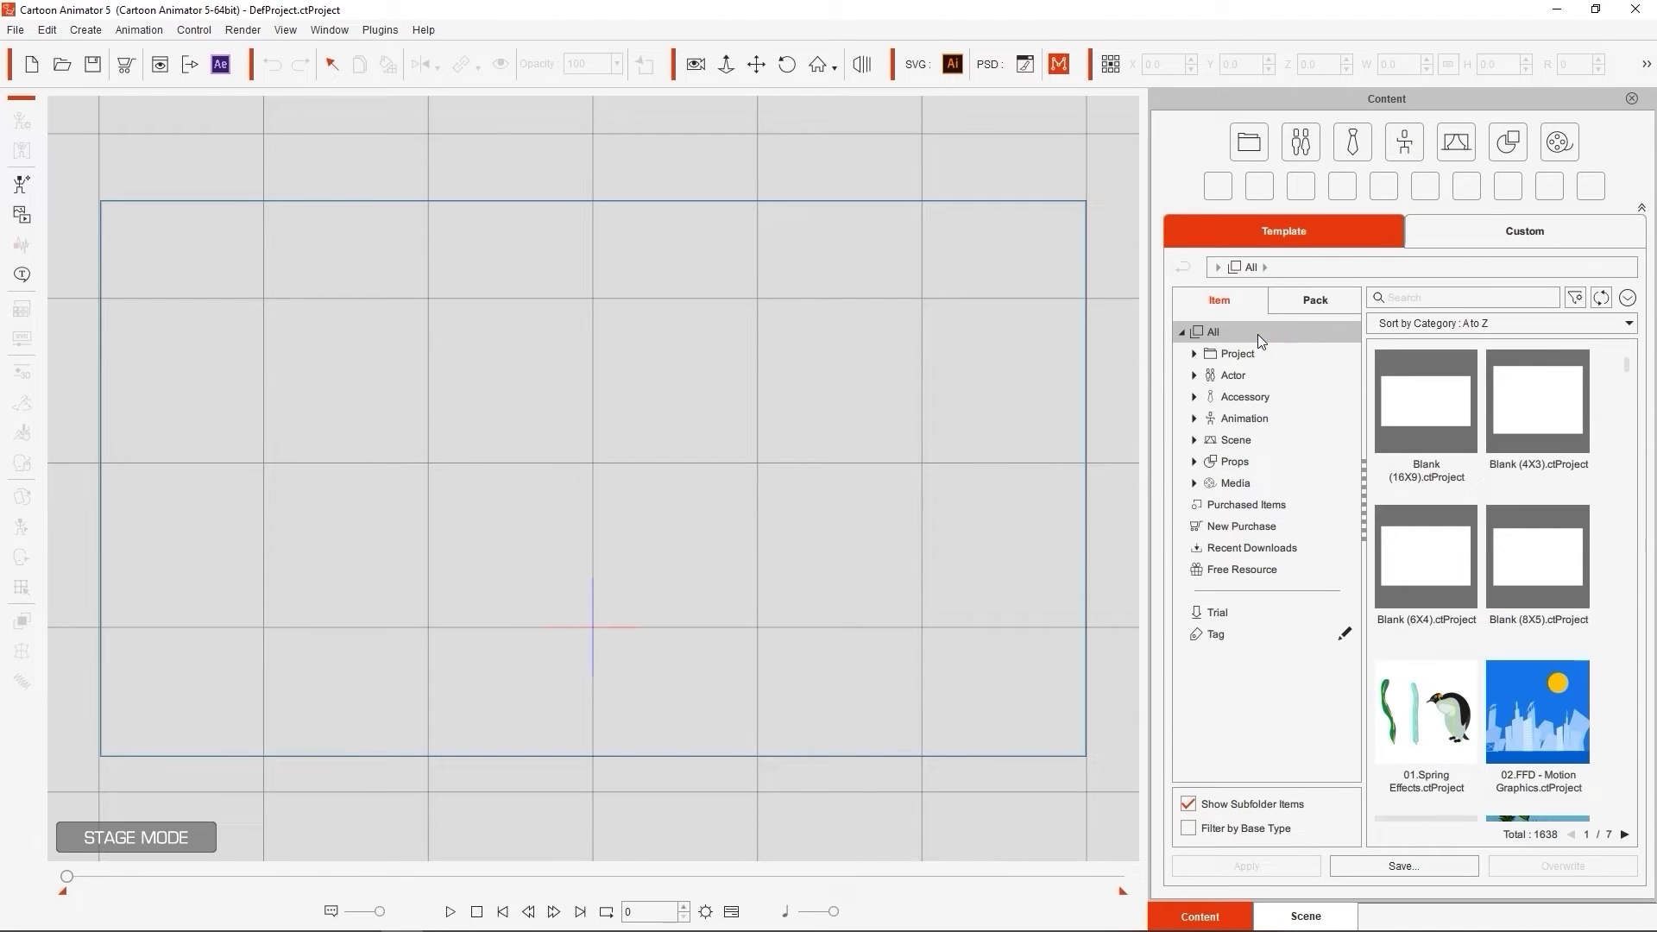
Step: Search the content library for Human, then for Animal
click(1406, 297)
text(Hu)
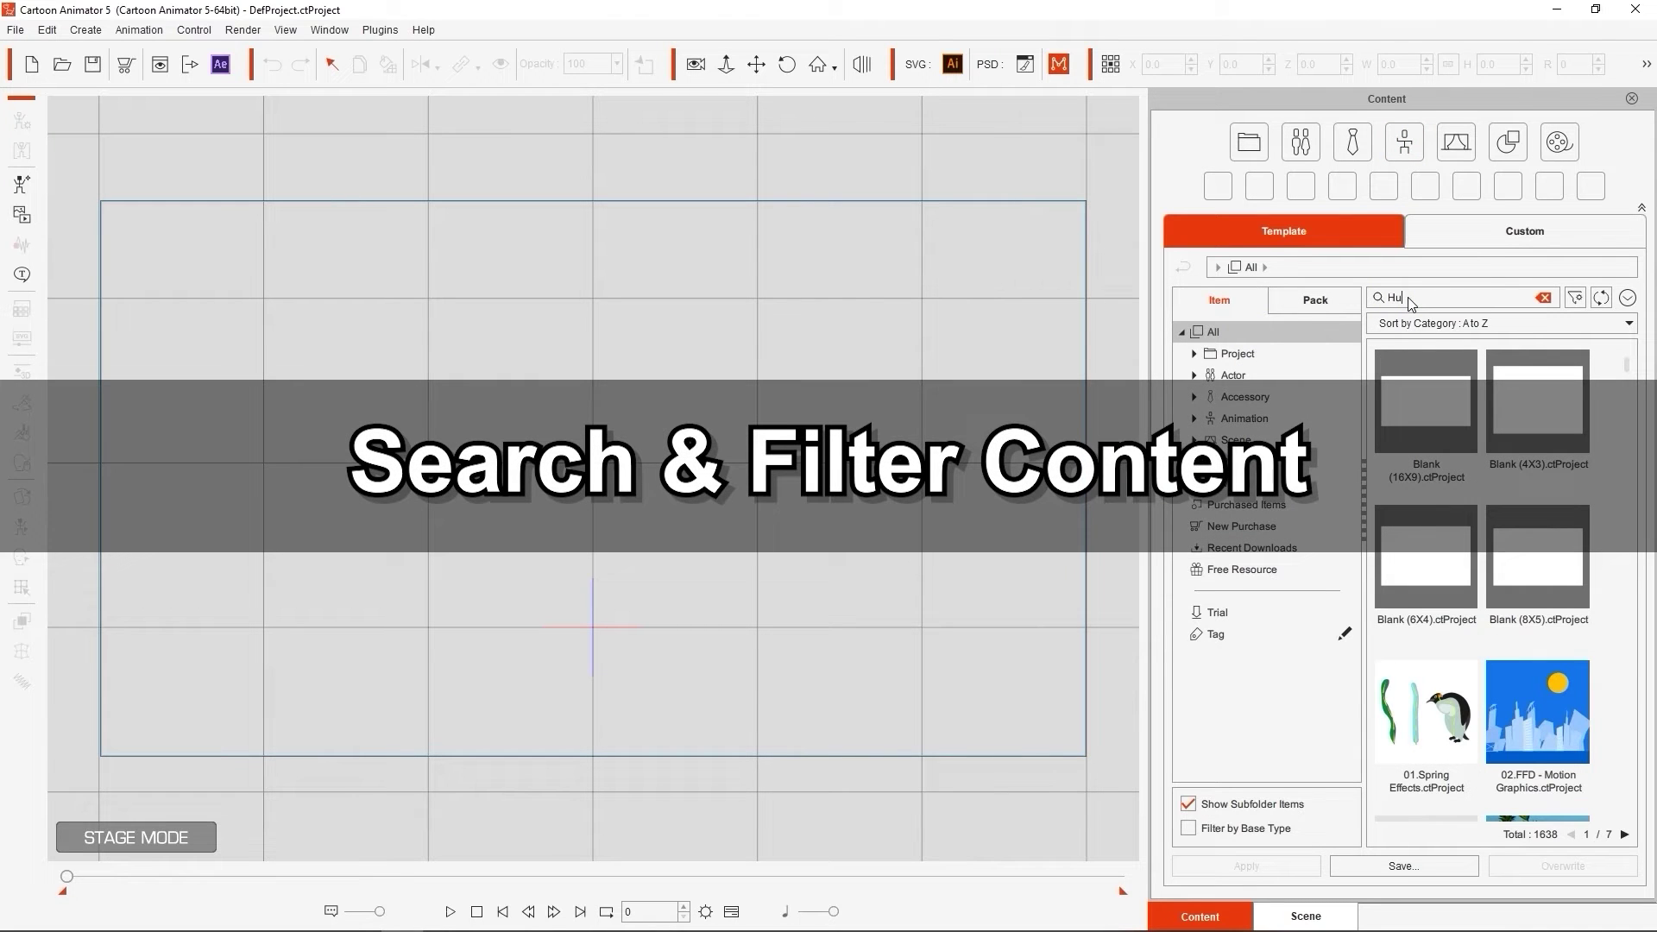
text(man)
key(Return)
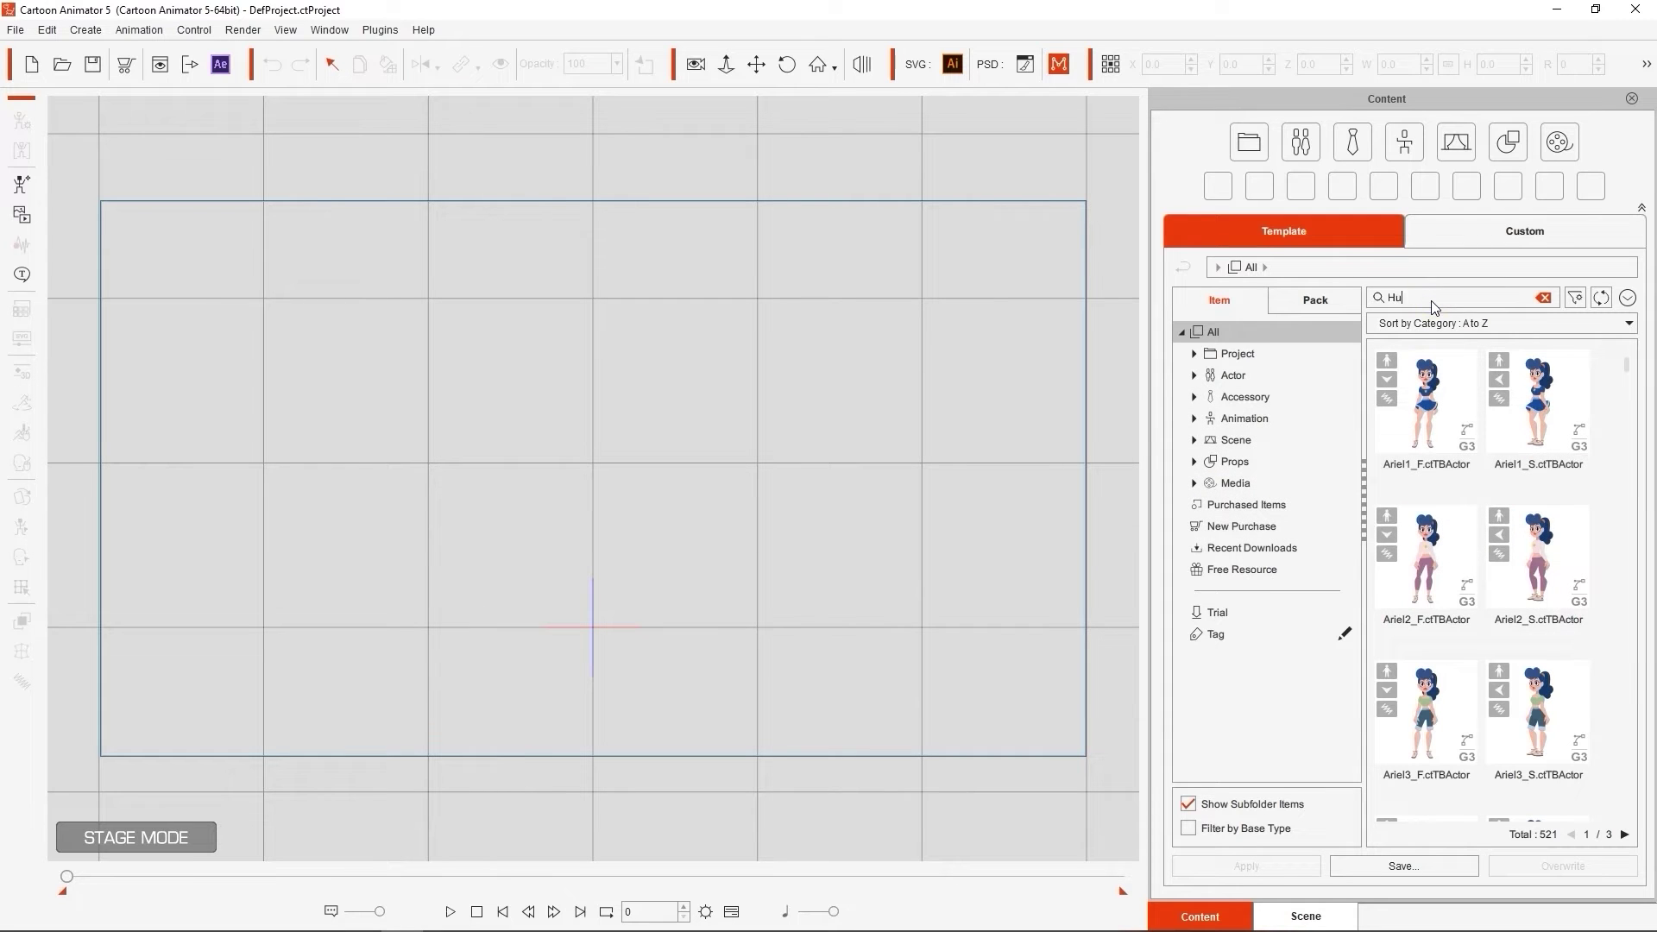
key(BackSpace)
key(BackSpace)
text(A)
key(Return)
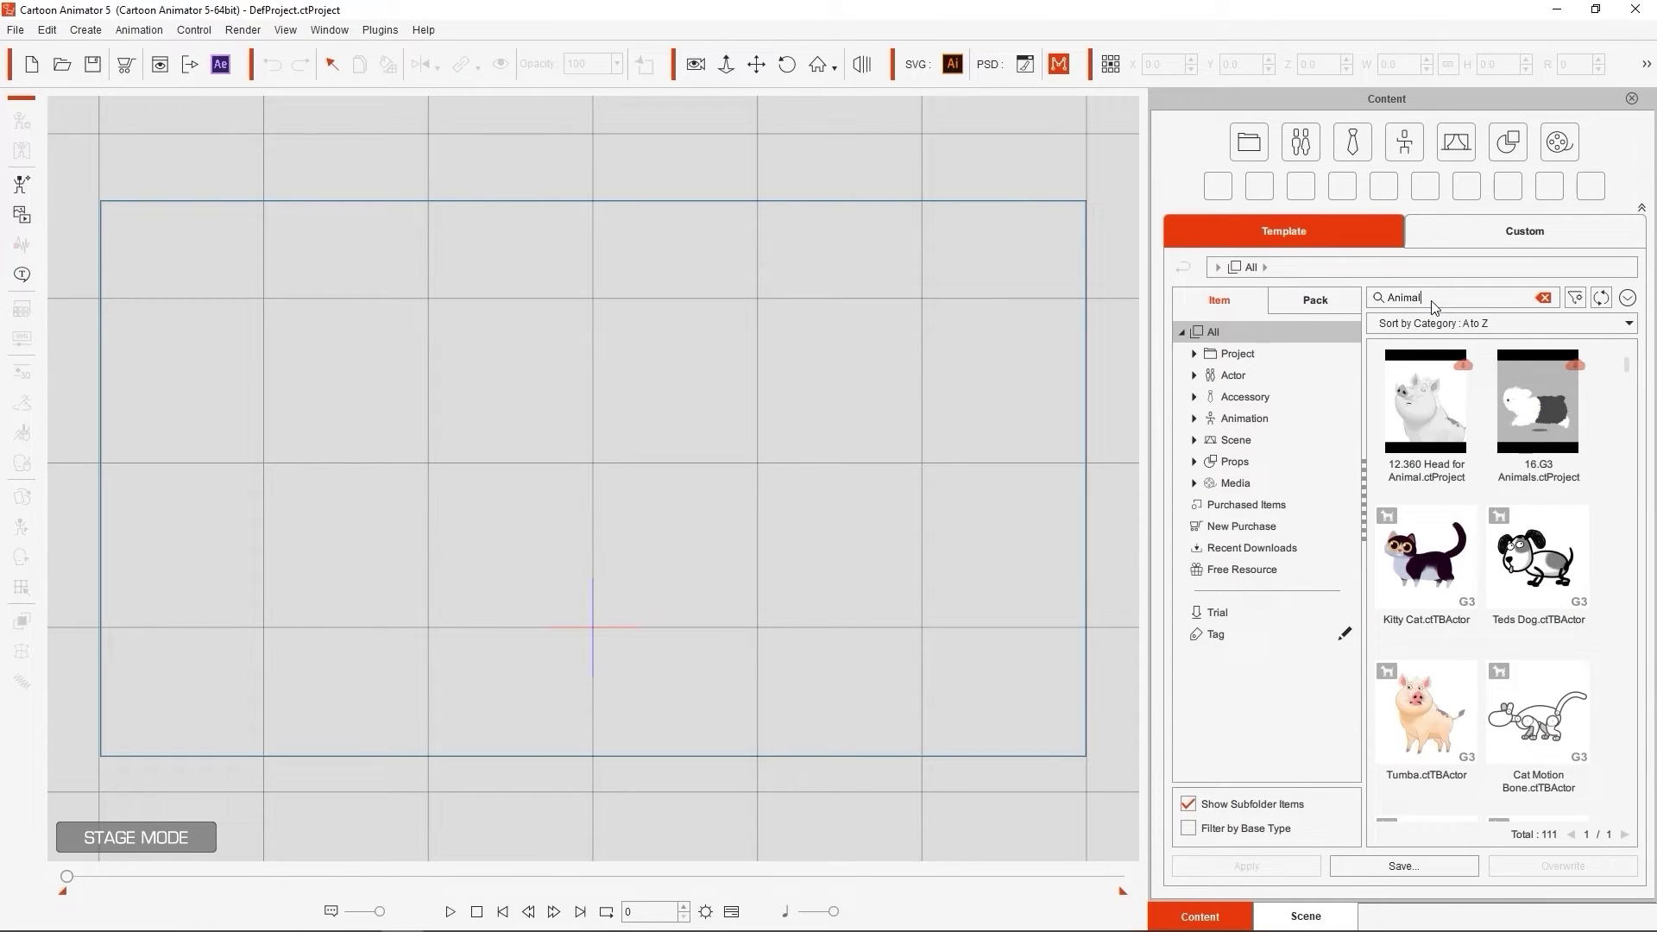
scroll(1567, 405, down, 5)
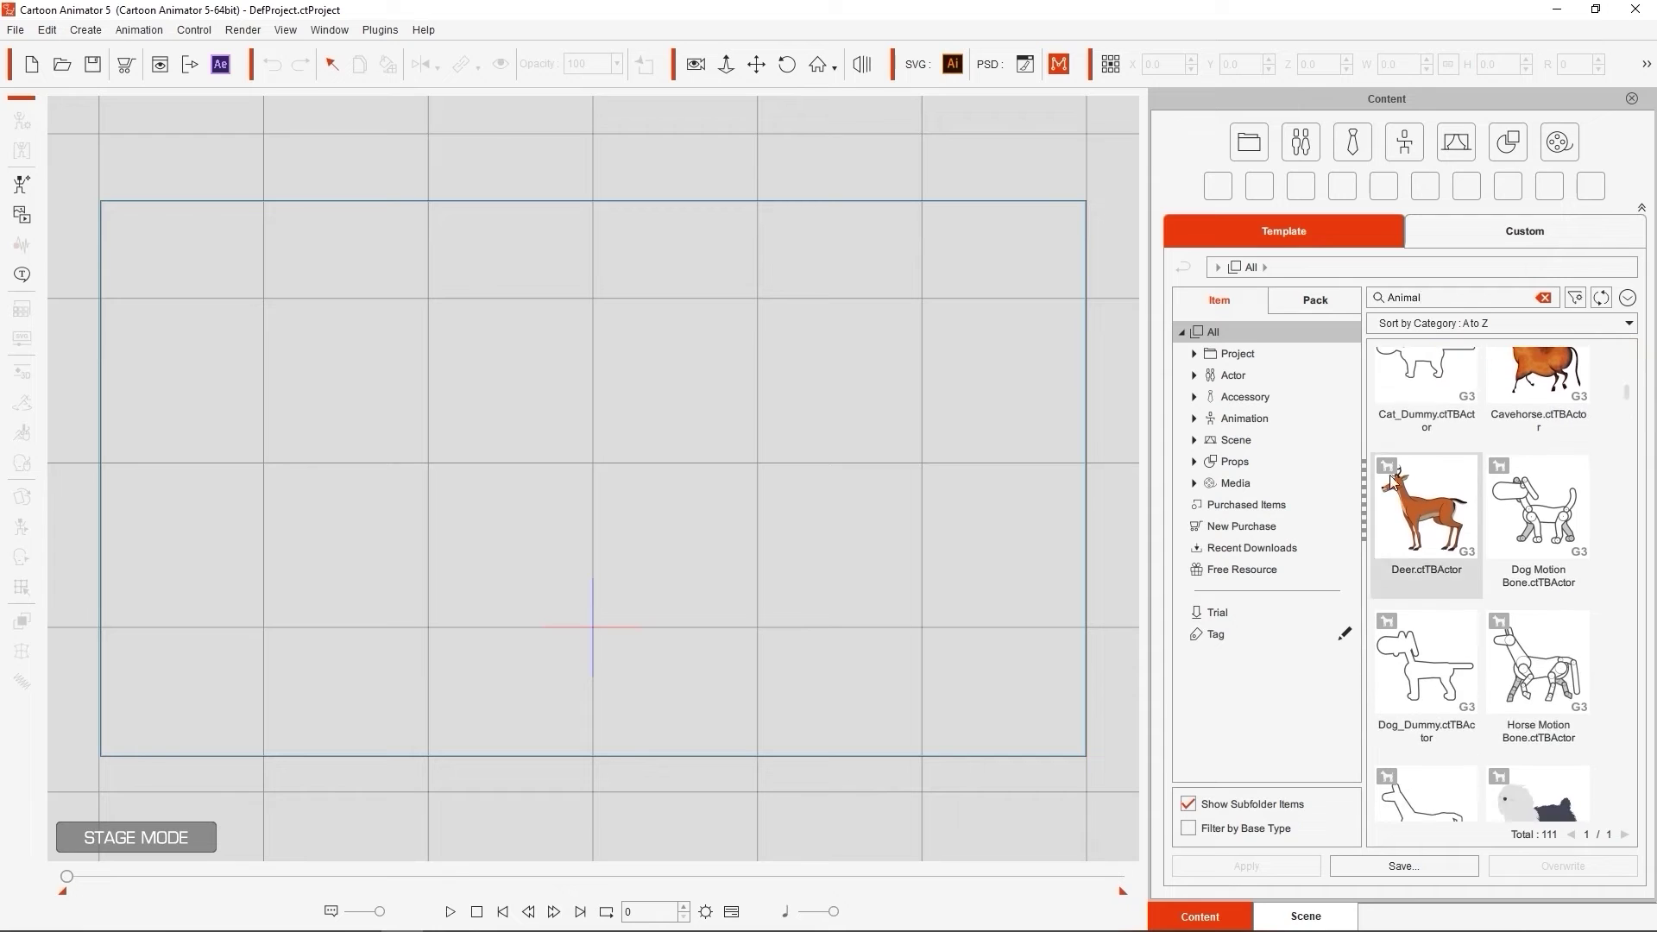
Step: Check the search options and sort orders, then clear the Animal search to list everything
click(1574, 298)
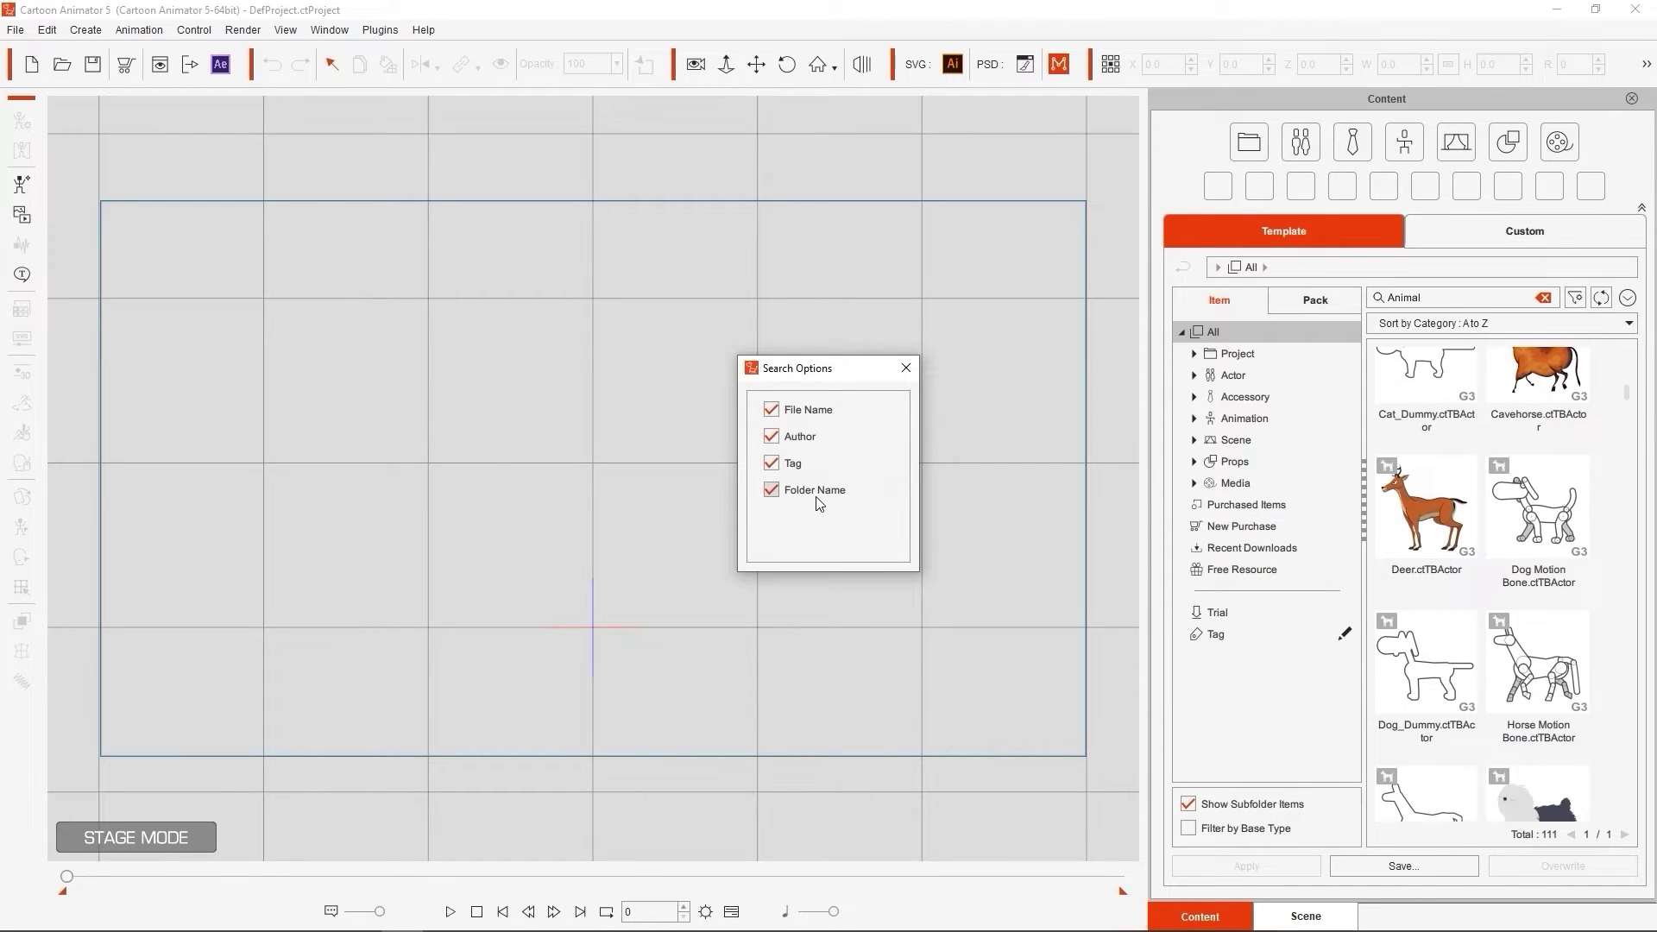
click(898, 370)
click(1501, 323)
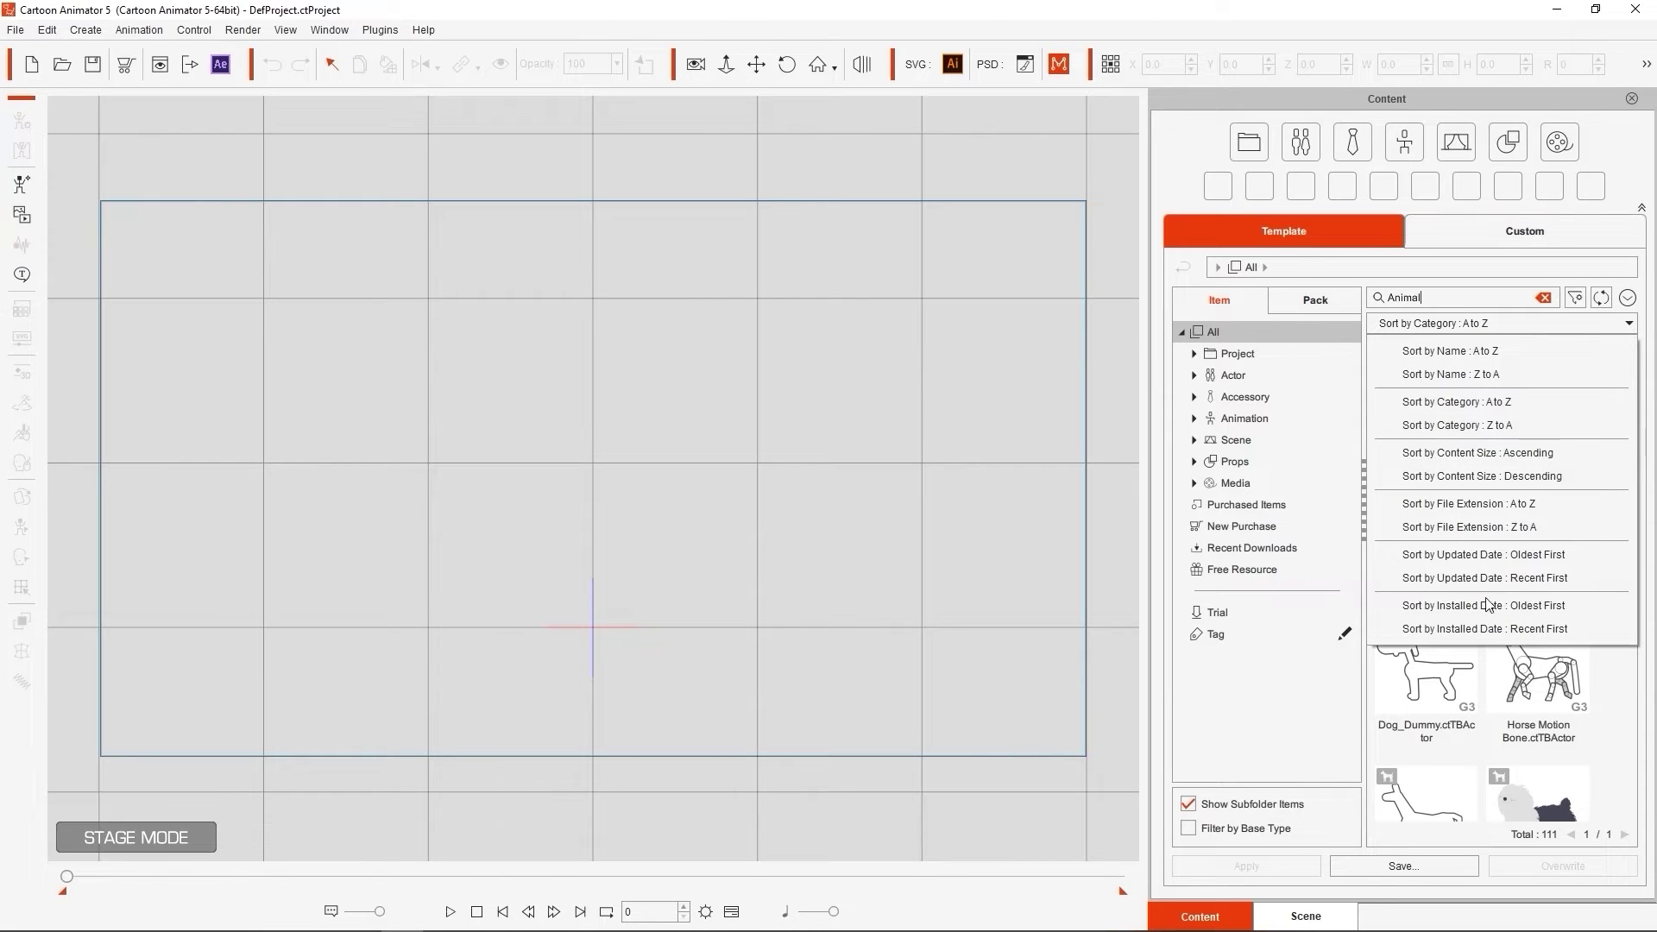
click(1483, 628)
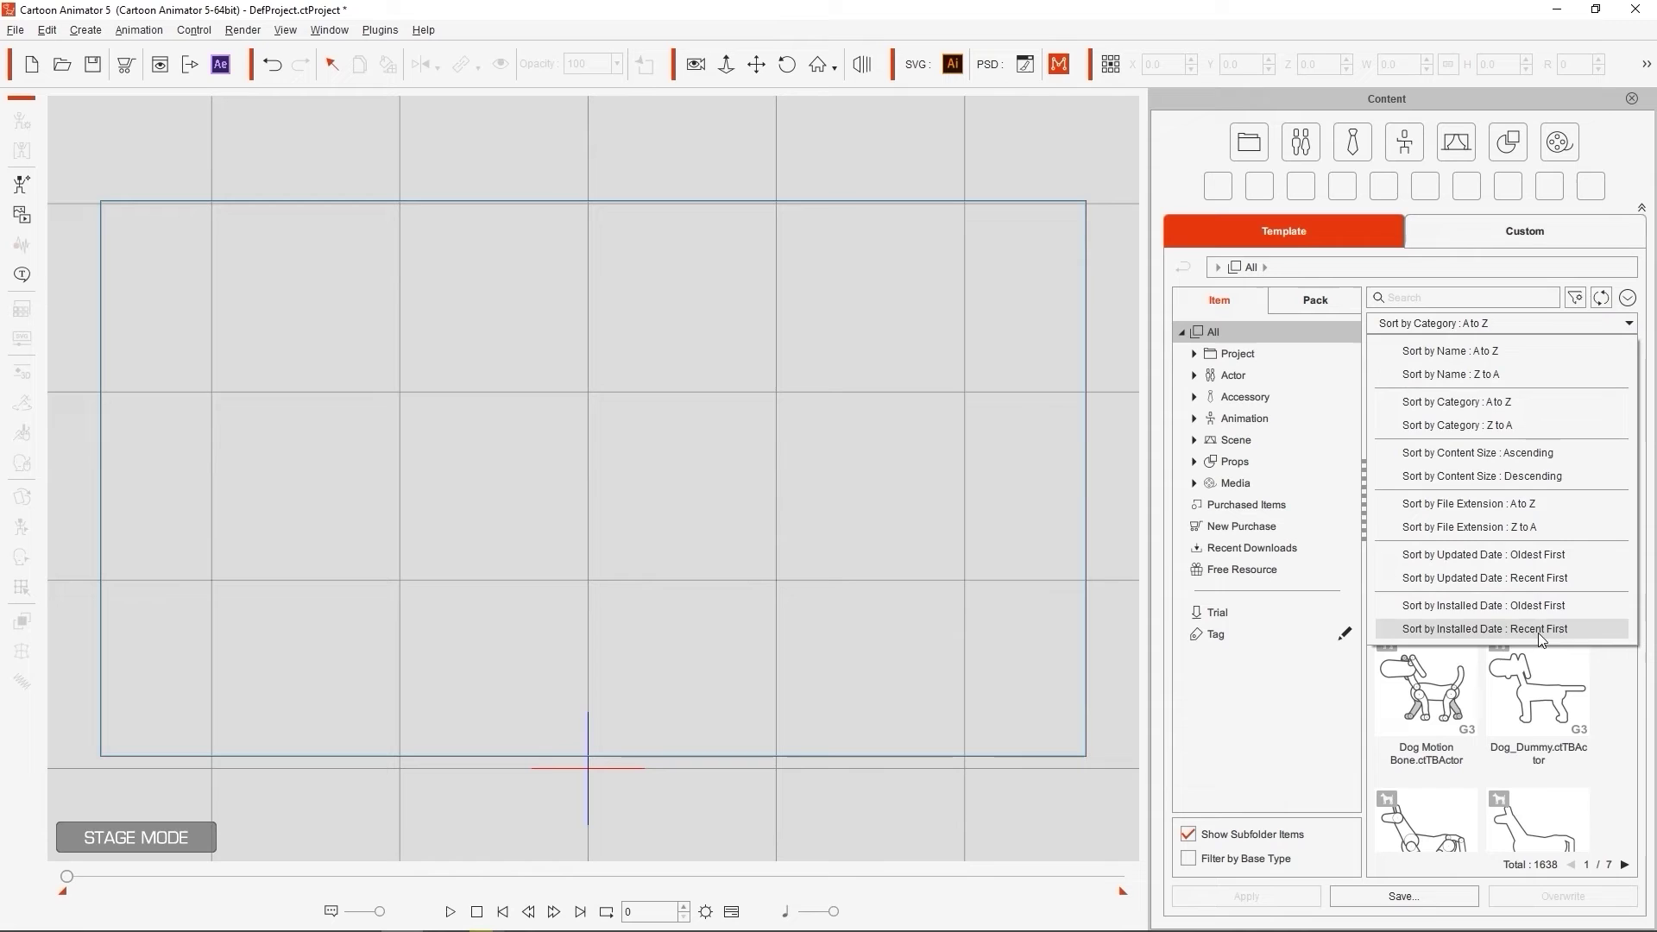
click(1286, 712)
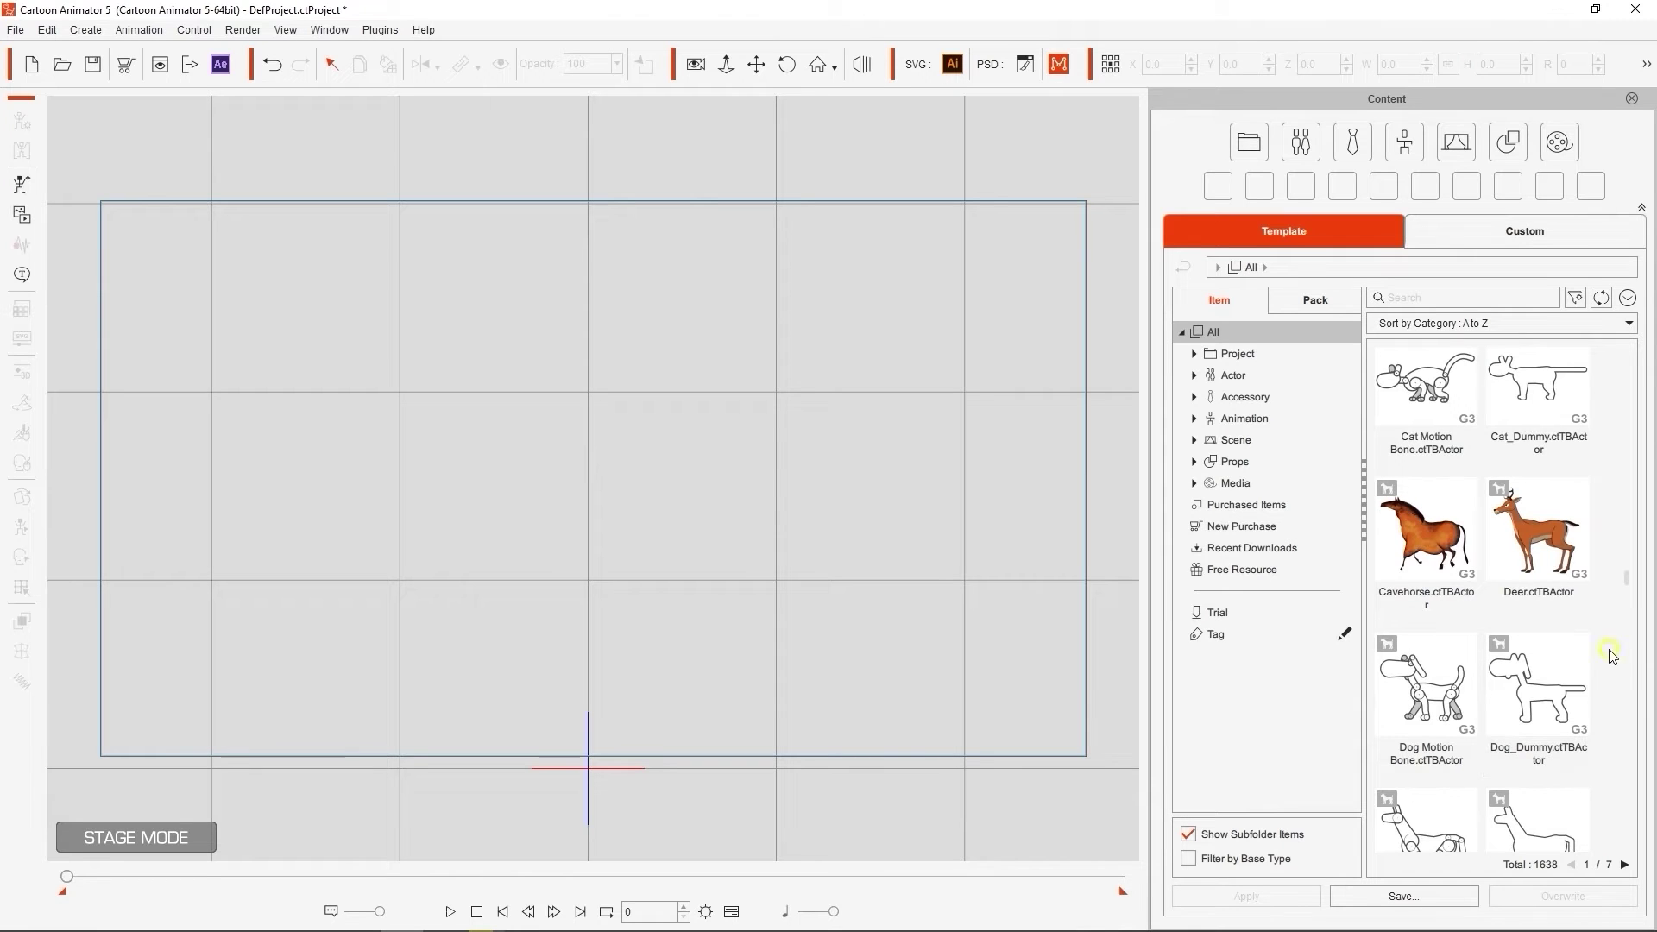
scroll(1600, 654, up, 5)
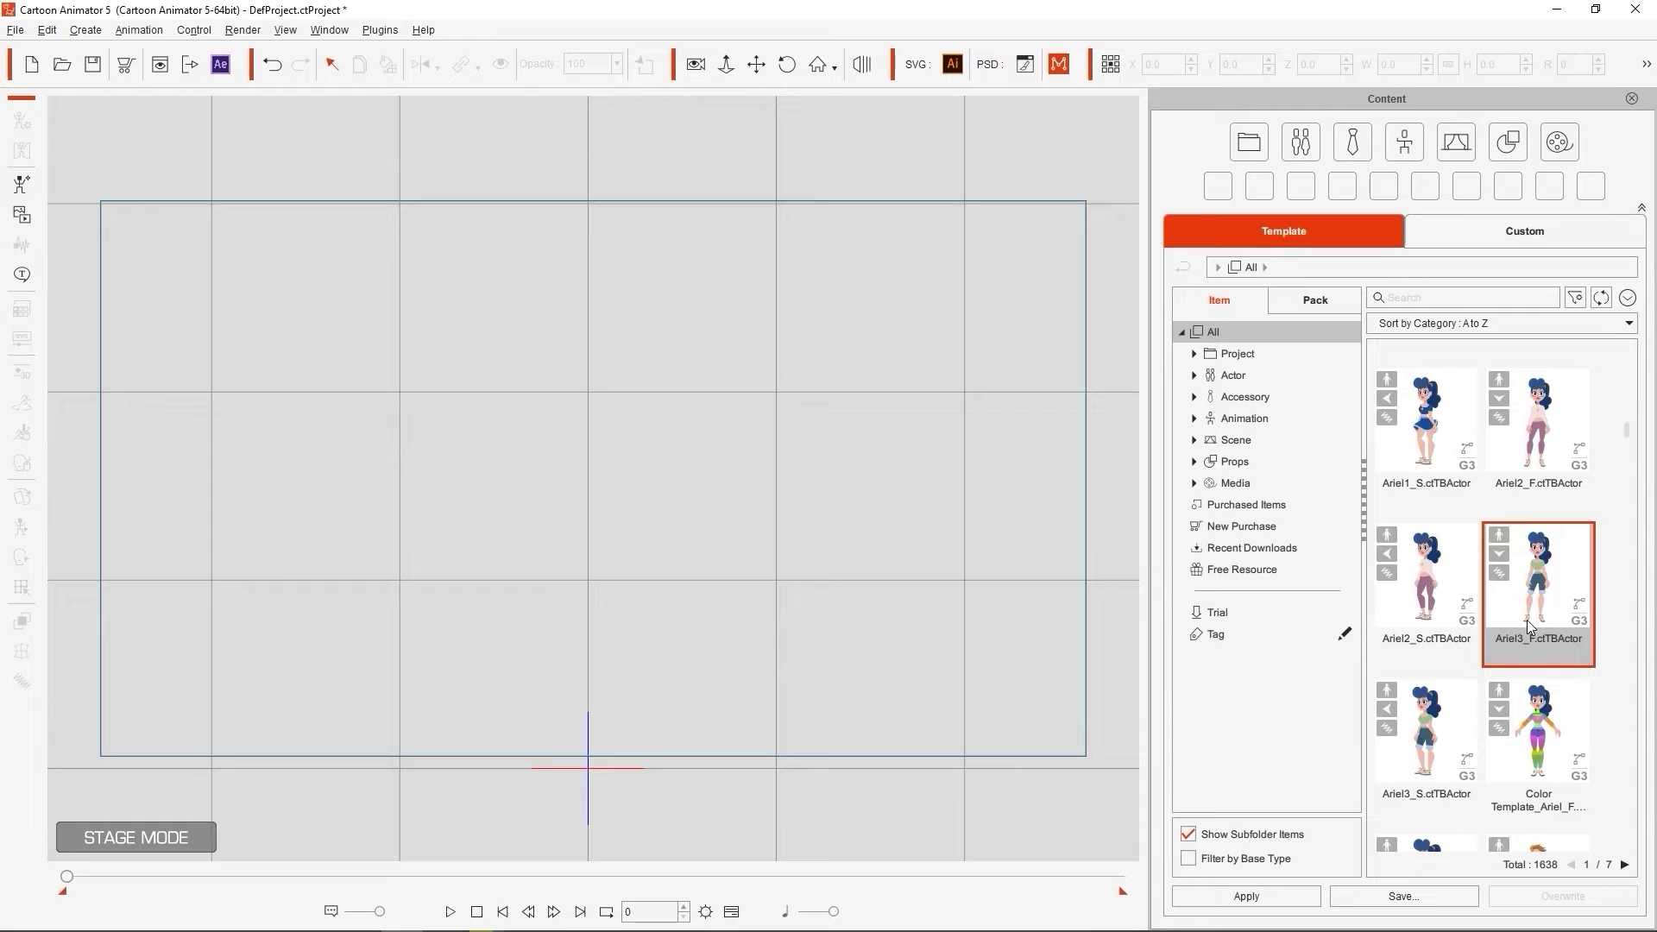
scroll(1612, 621, down, 1)
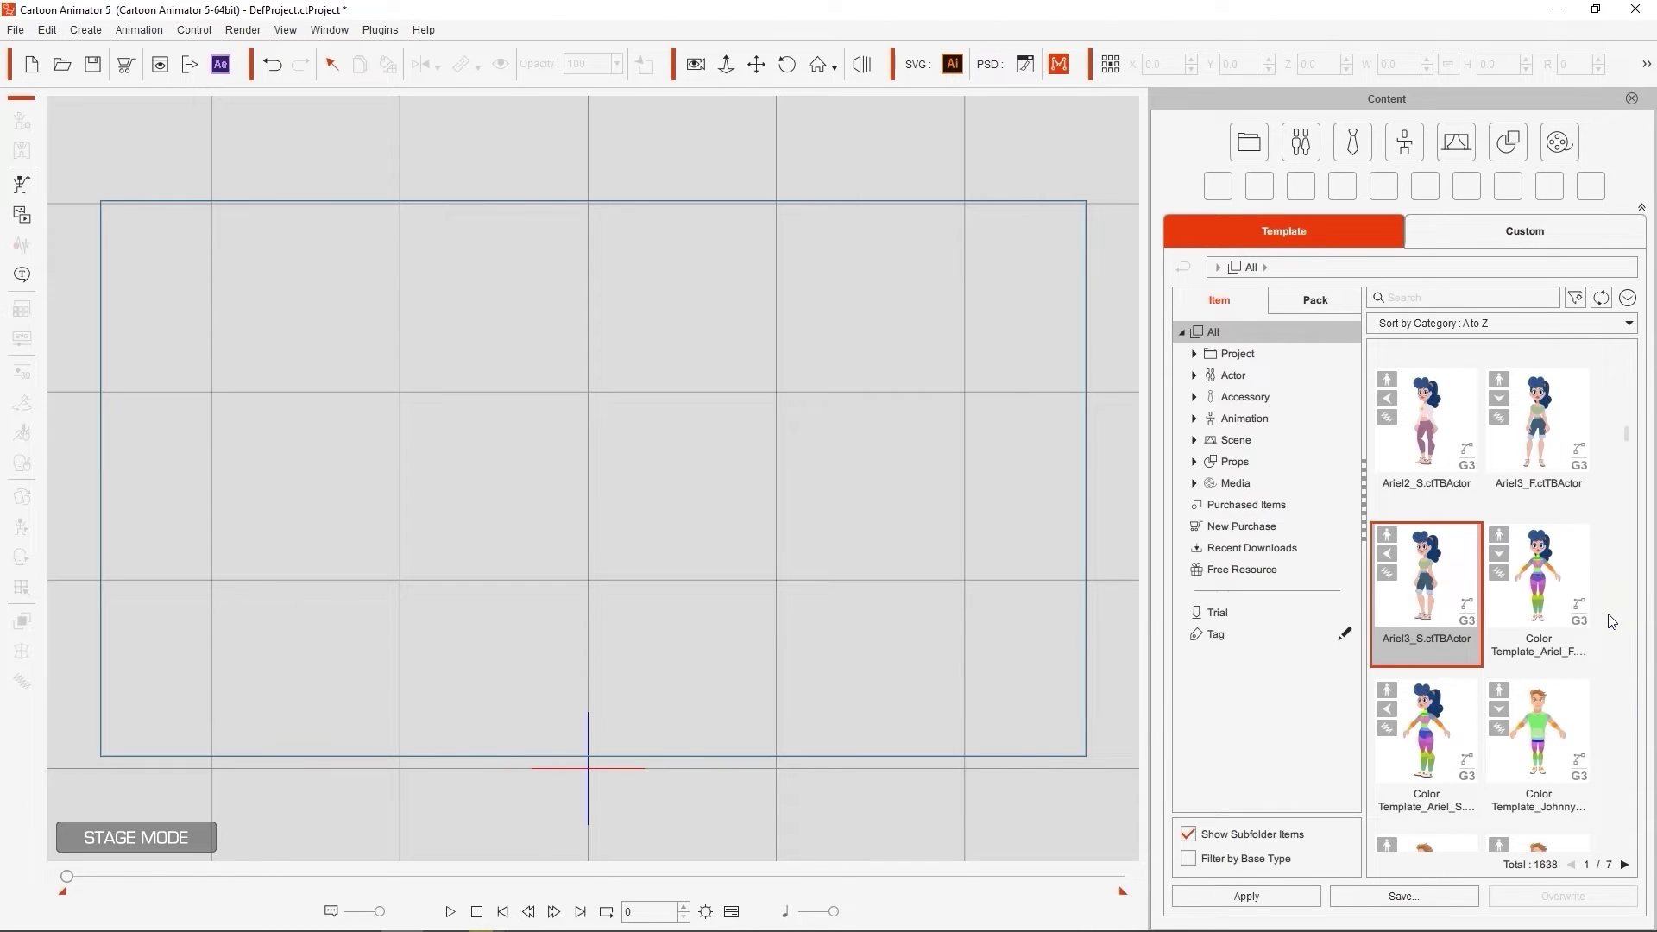
scroll(1612, 621, down, 3)
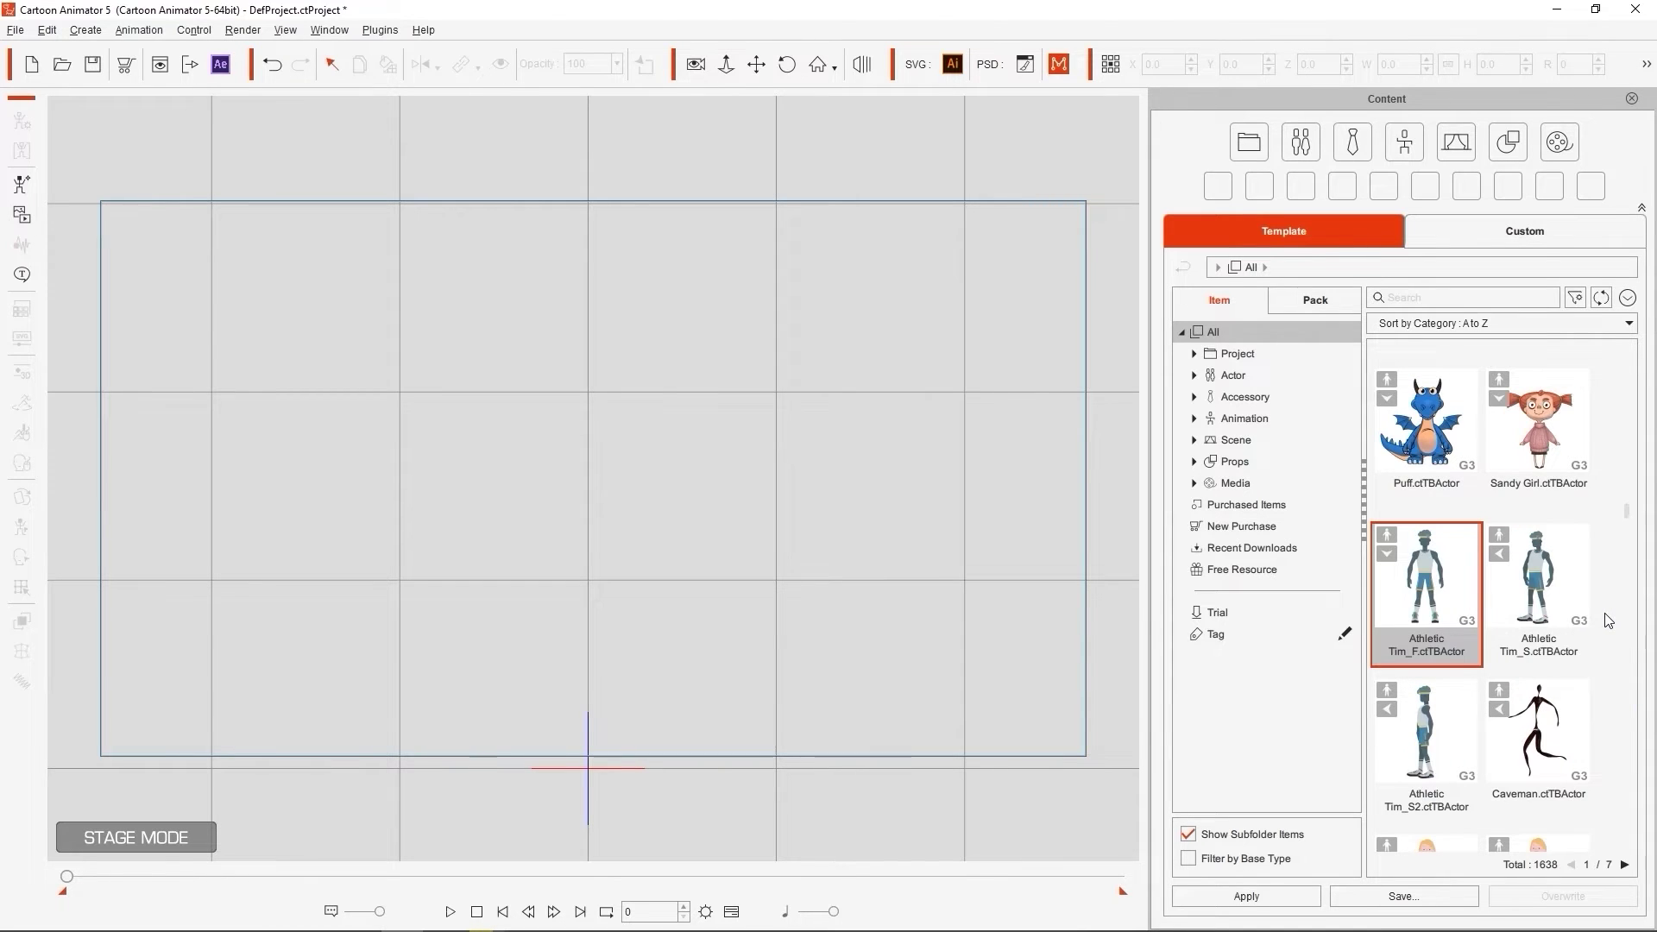
scroll(1608, 620, up, 3)
scroll(1609, 619, down, 10)
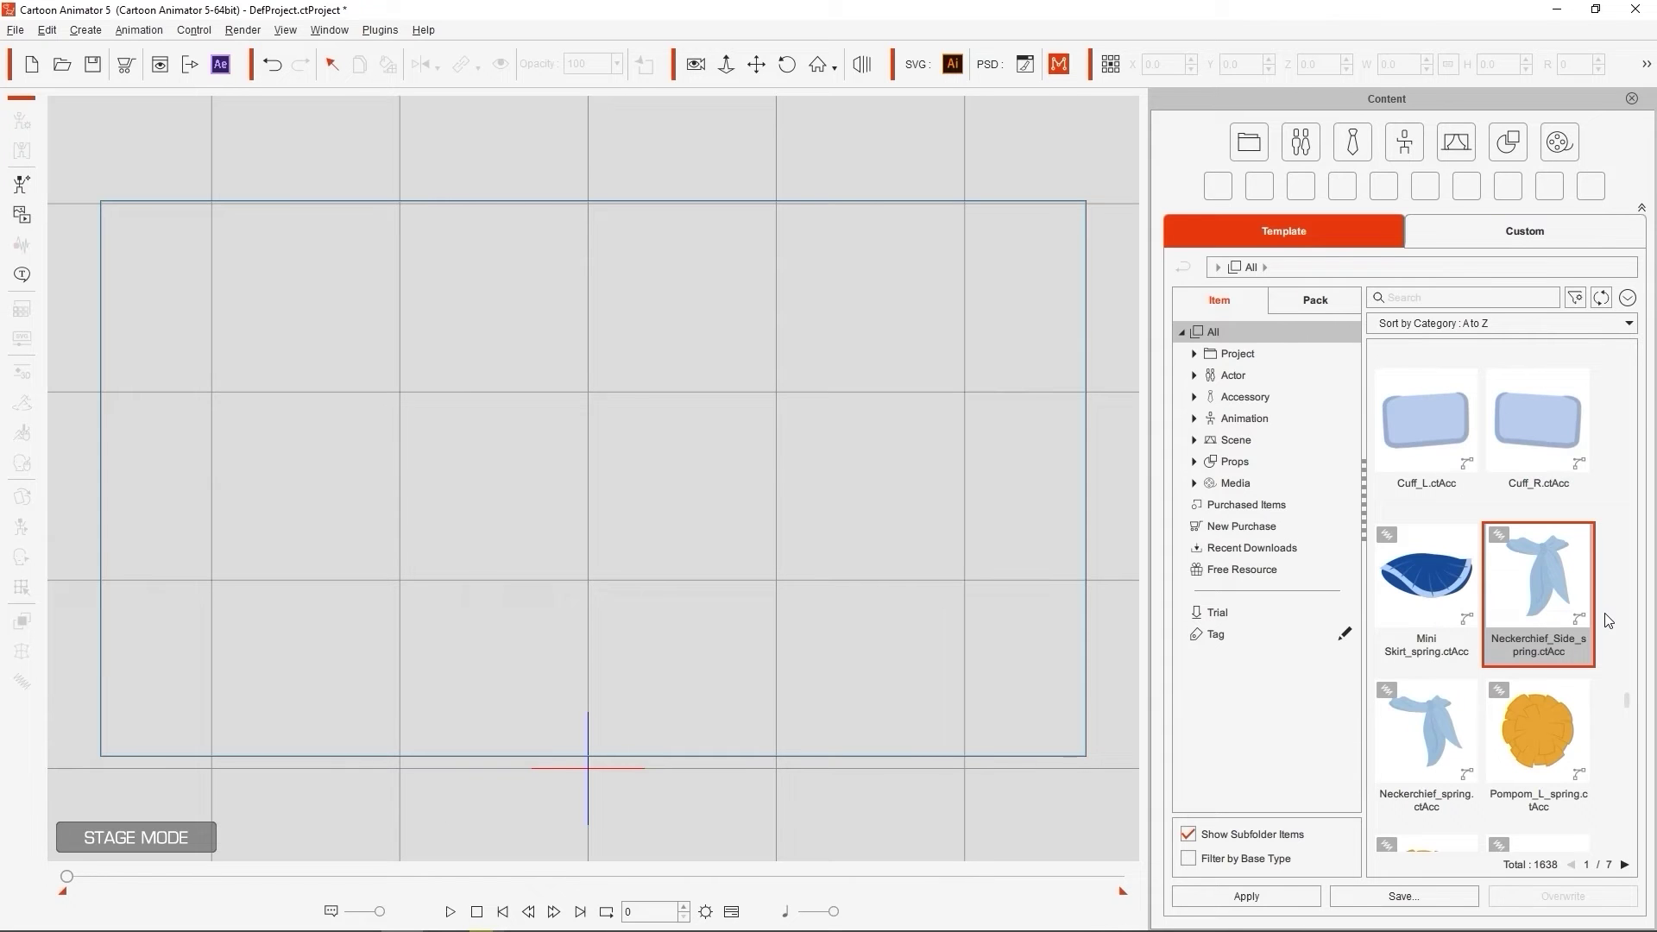
scroll(1608, 619, up, 8)
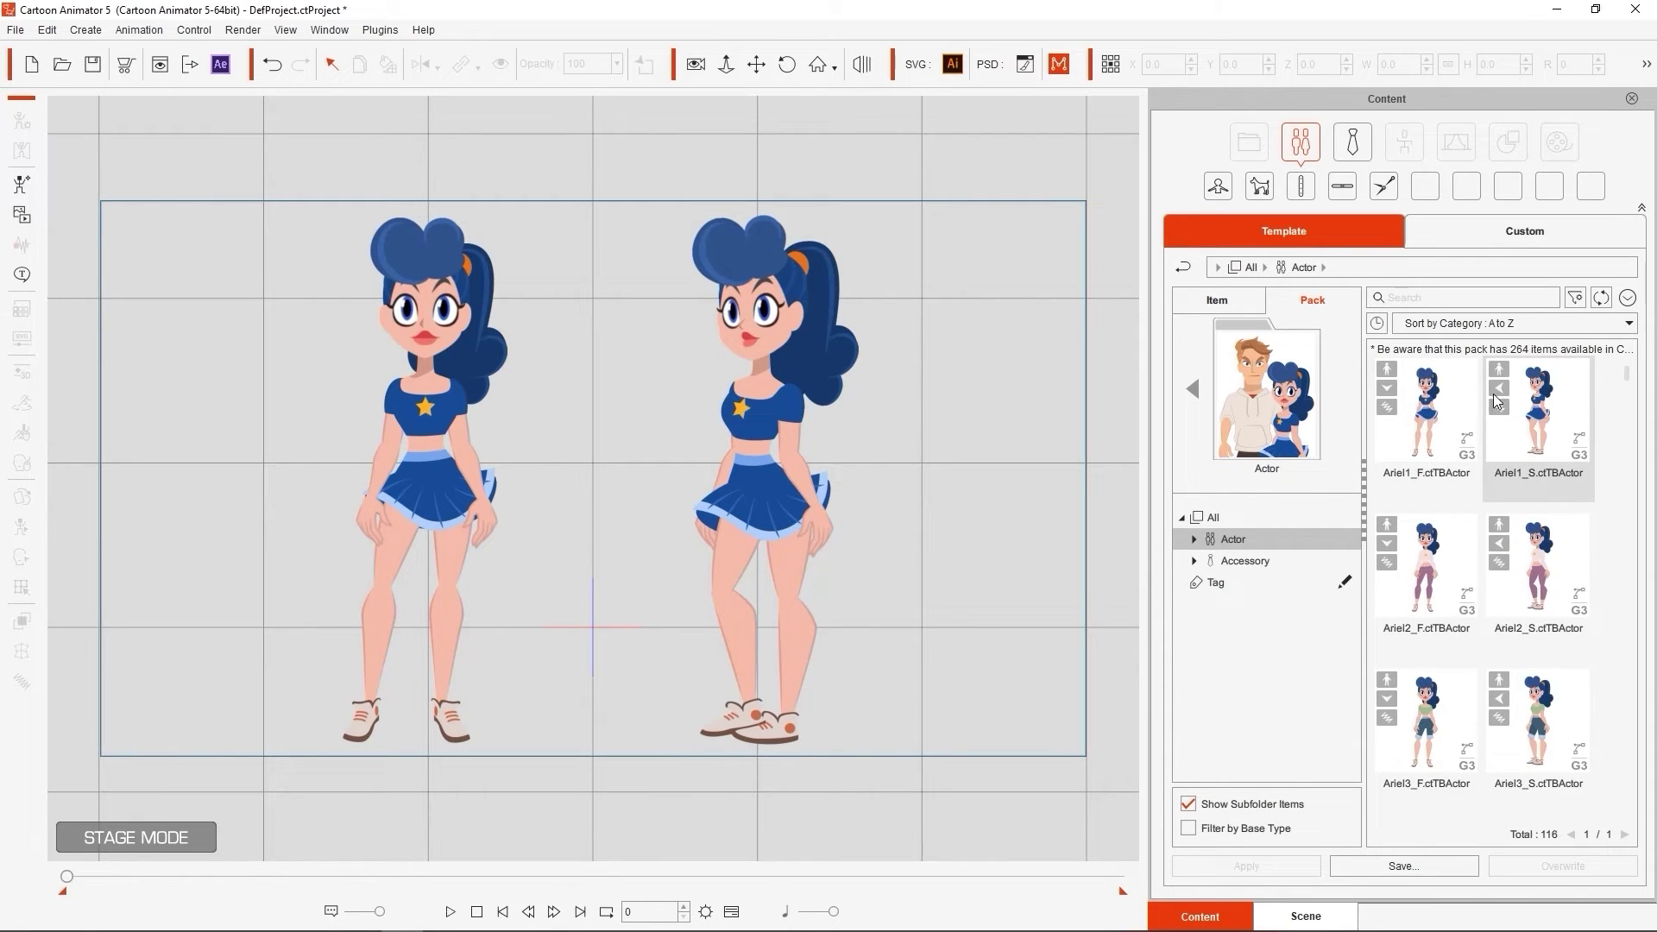
Step: Select the Ariel1_F and Ariel1_S actors in the Actor pack
click(1426, 401)
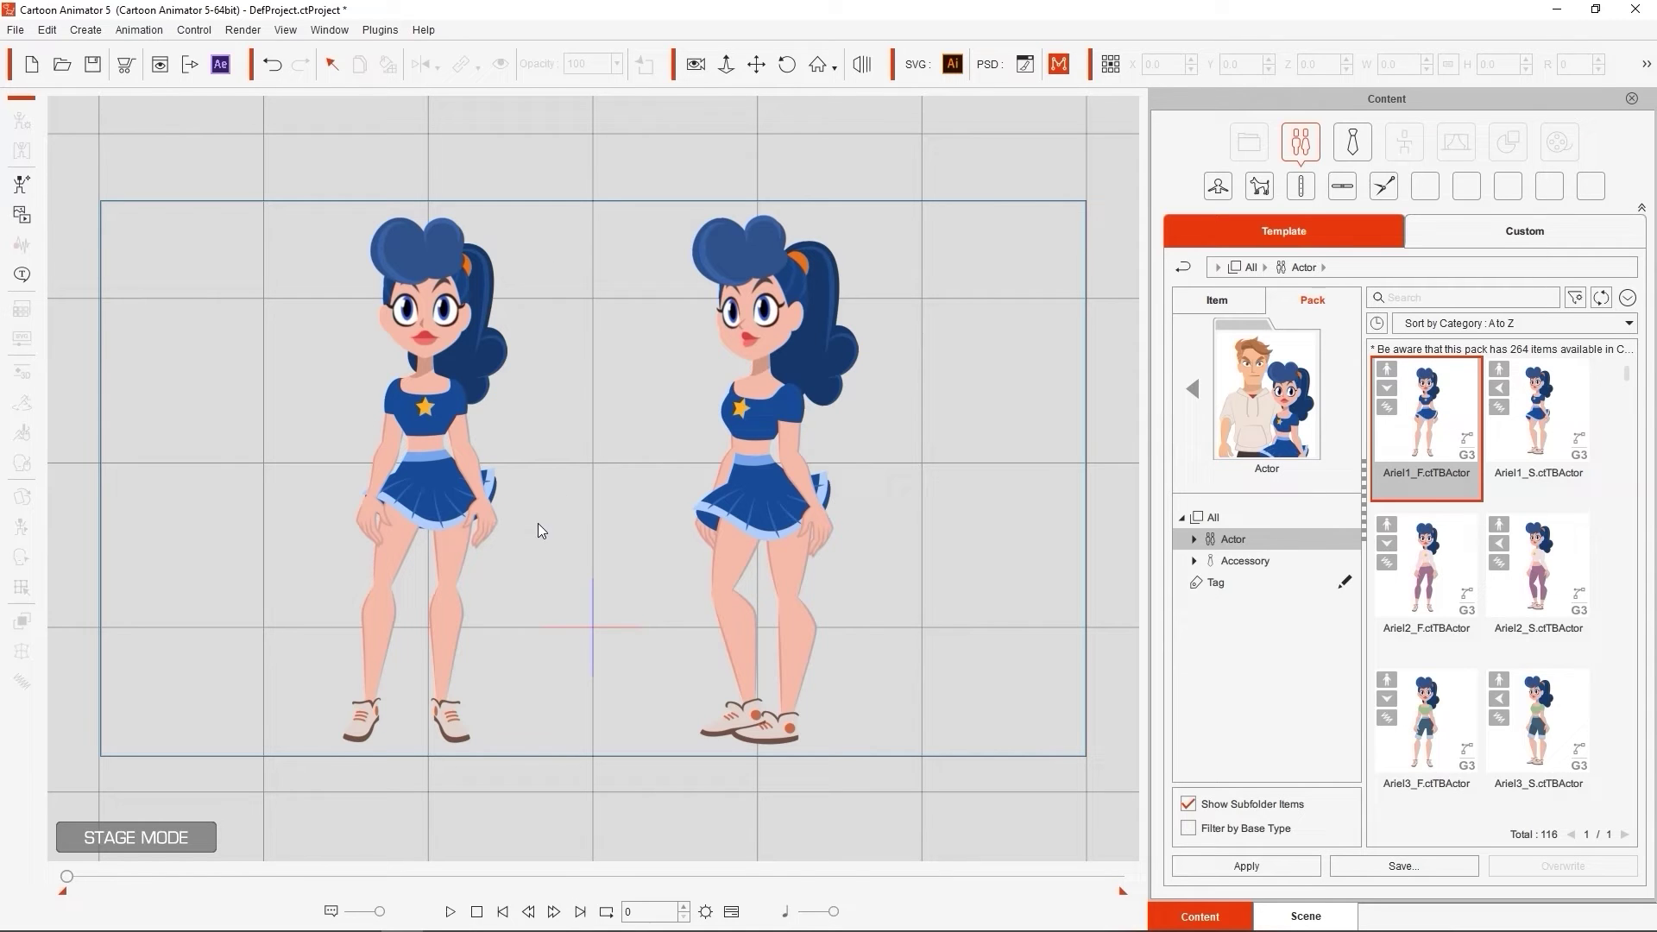
click(1540, 431)
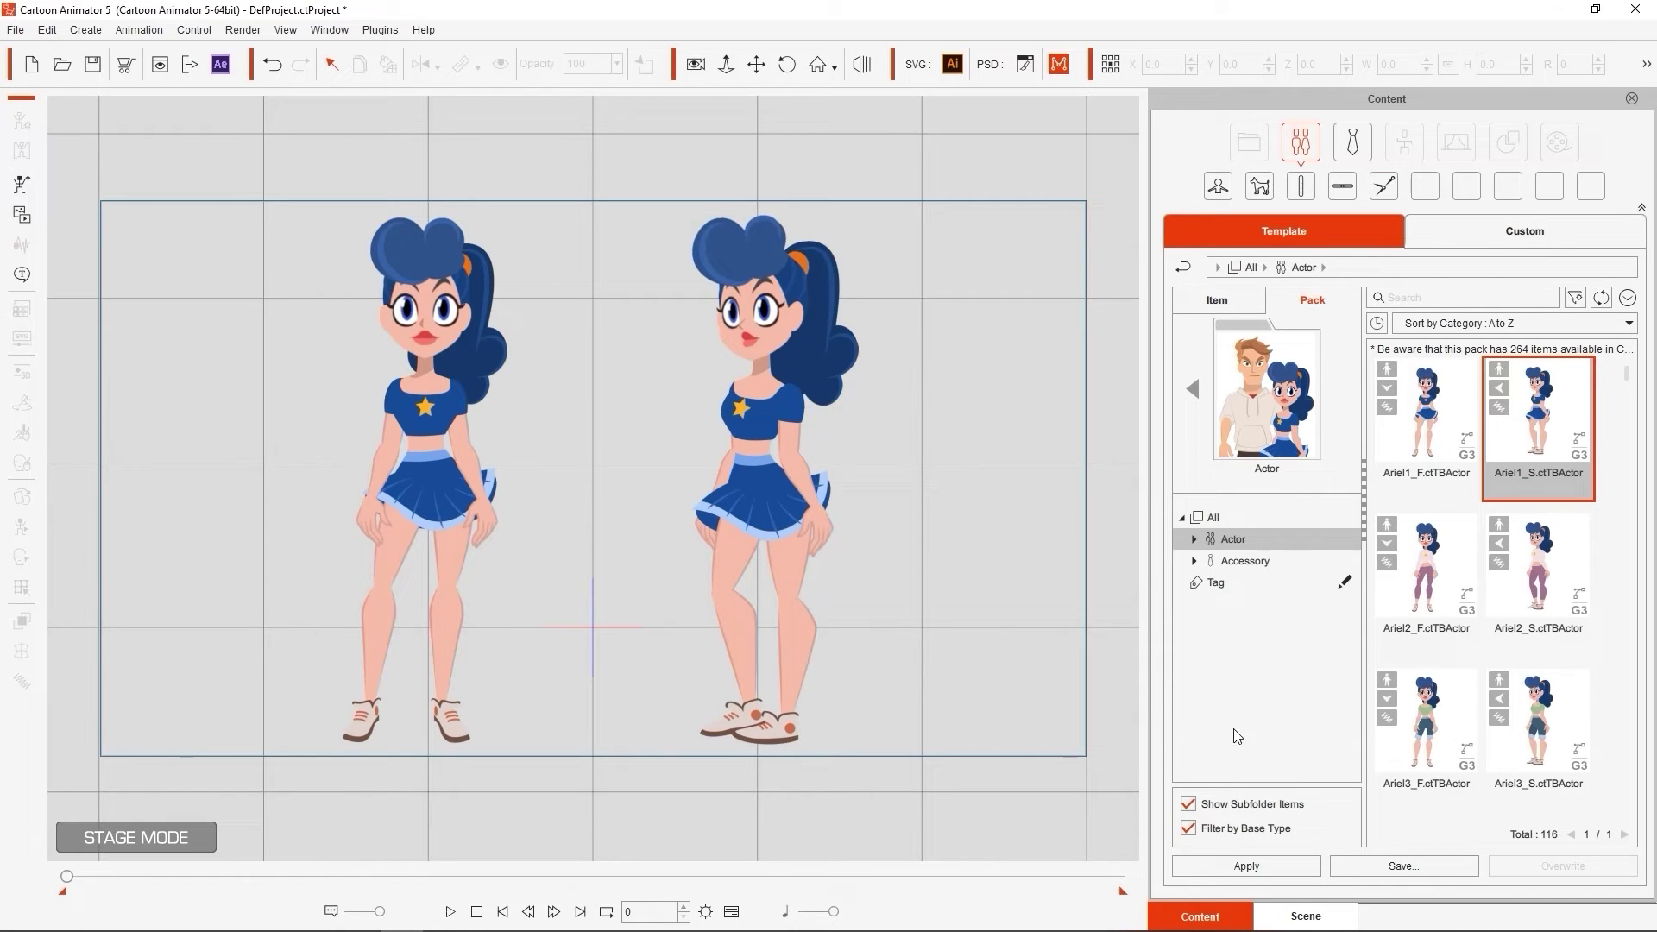
Step: Open the Animation pack and select the sheepdog to list its 191 matching dog motions
click(1184, 355)
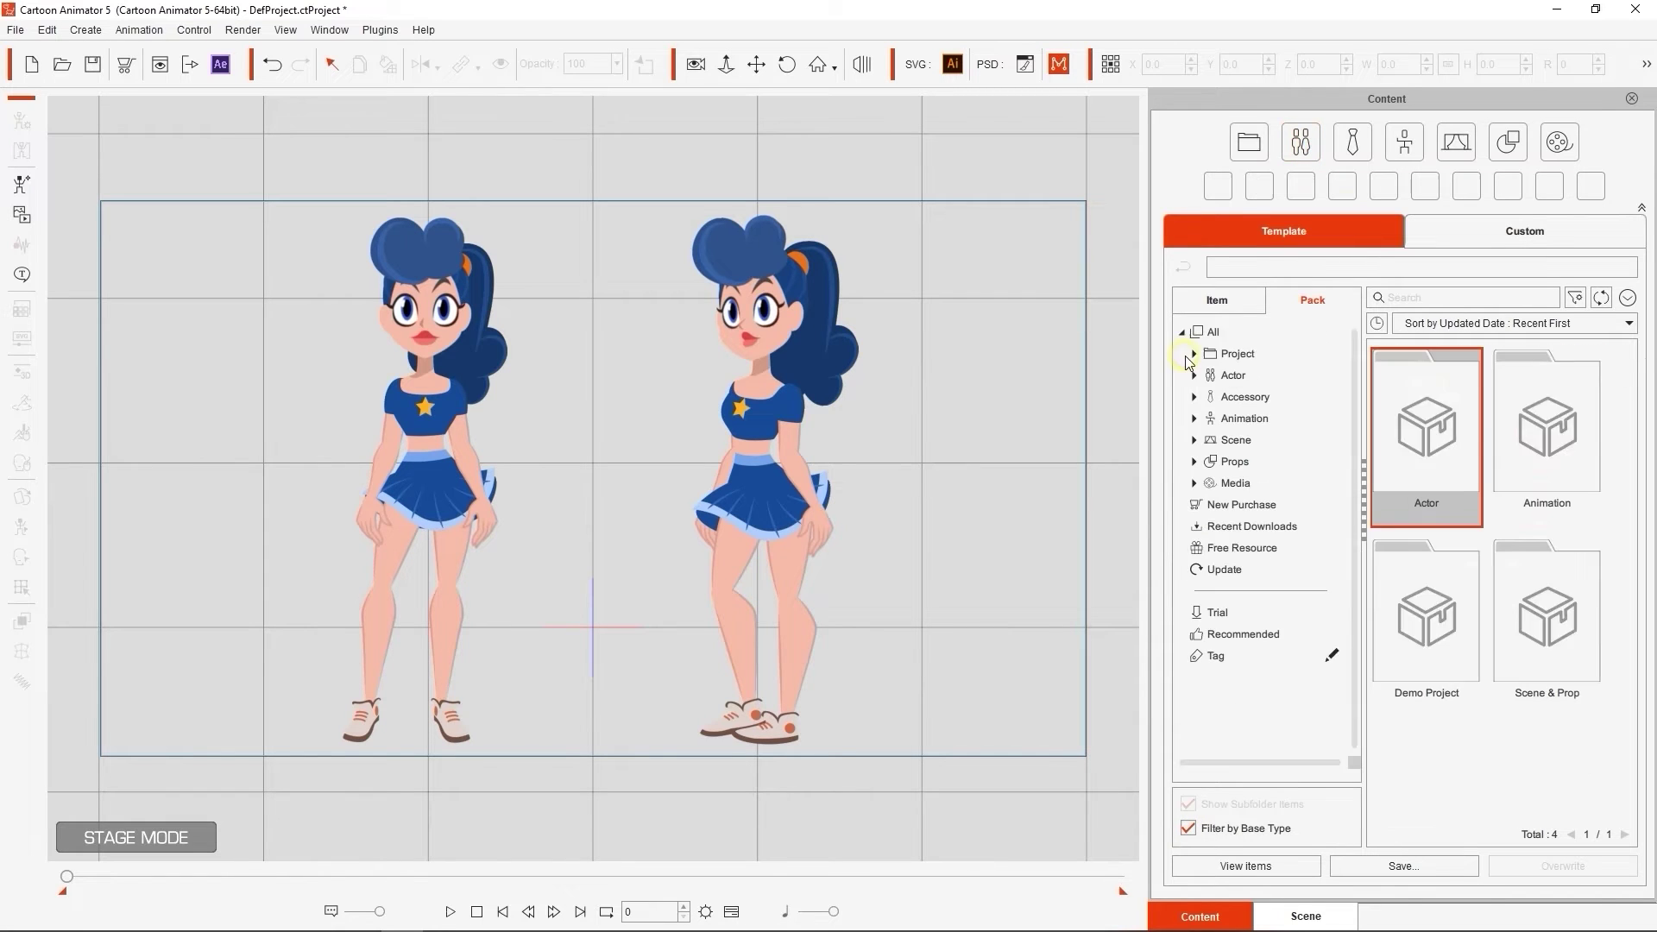
double_click(1499, 451)
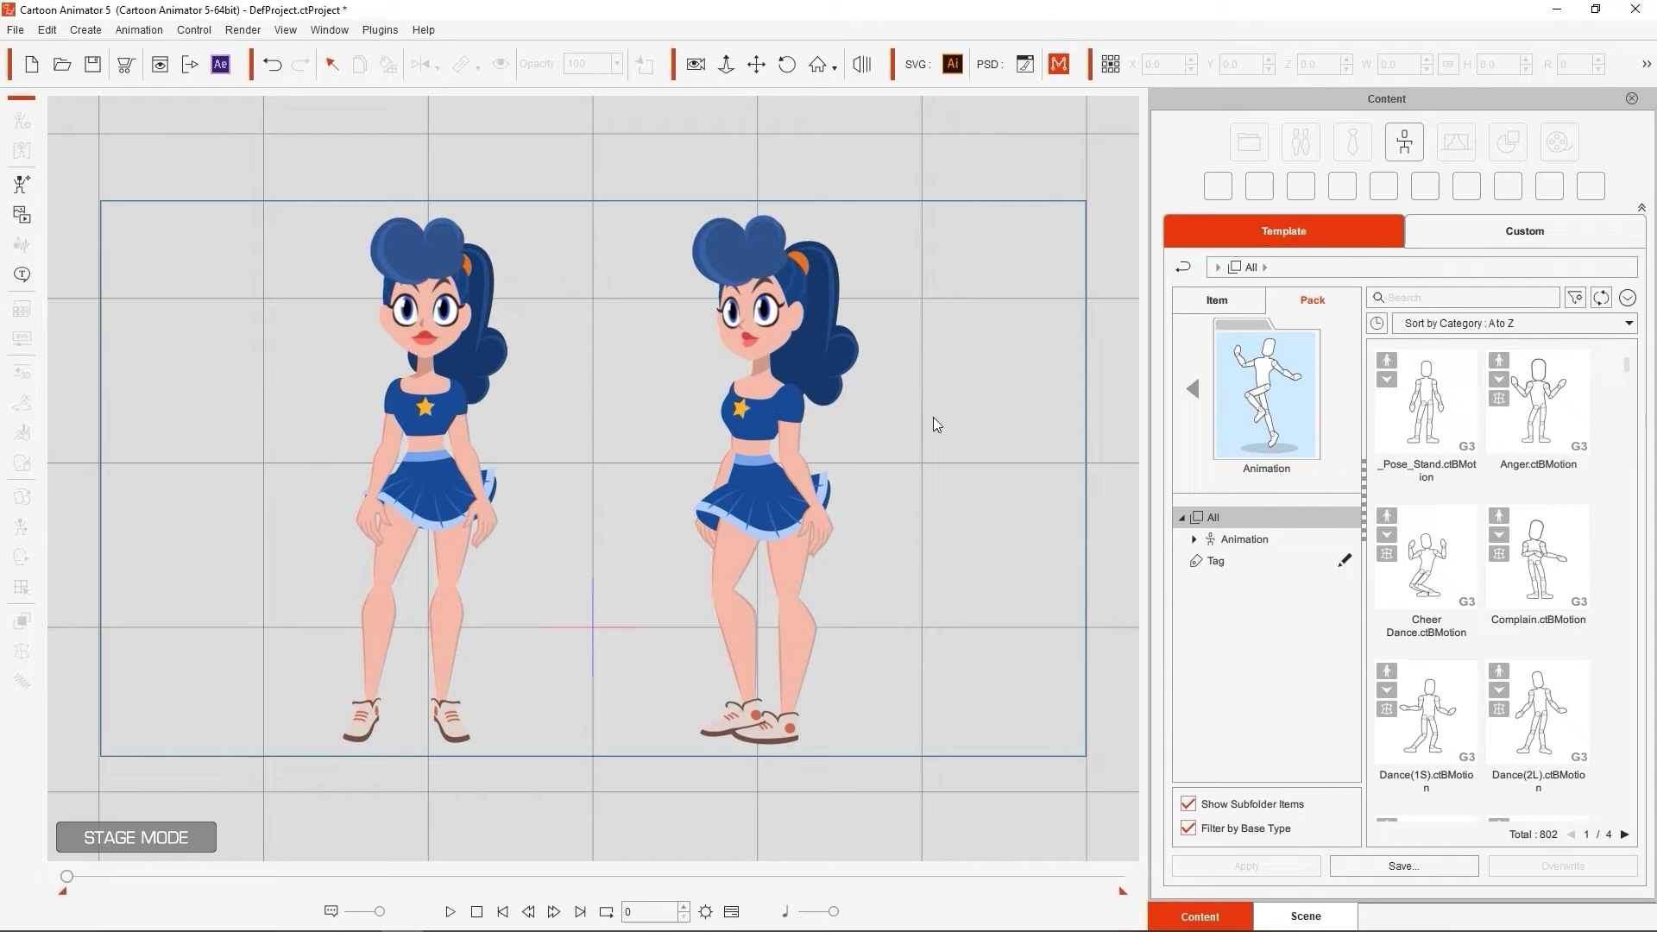
click(775, 418)
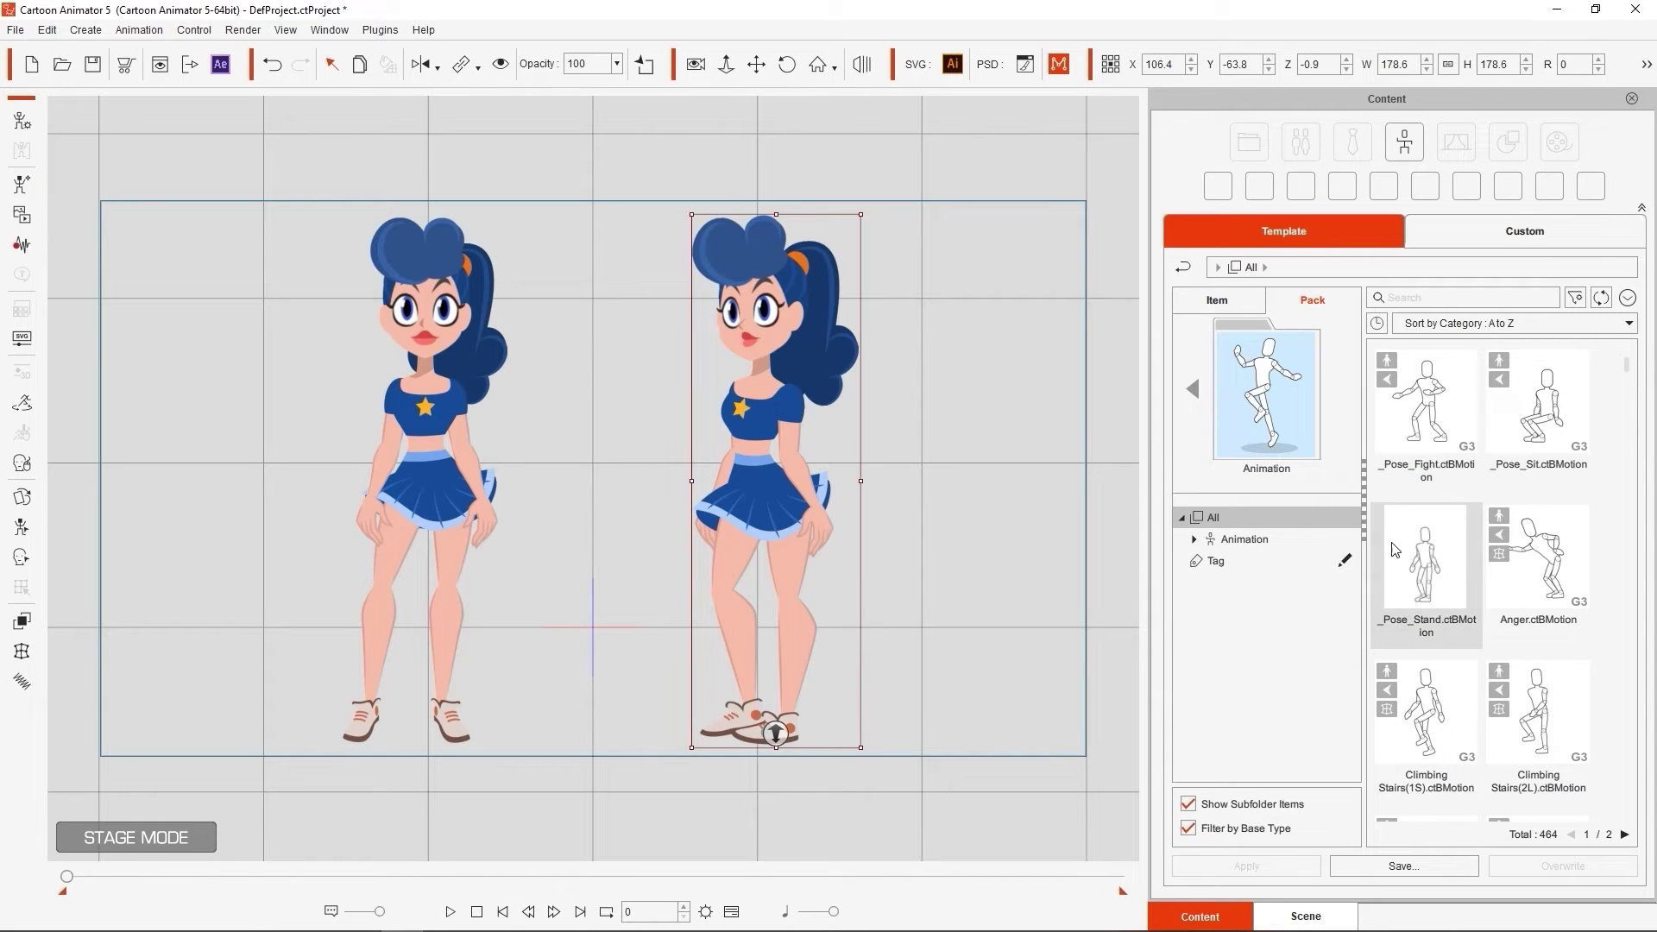
click(421, 431)
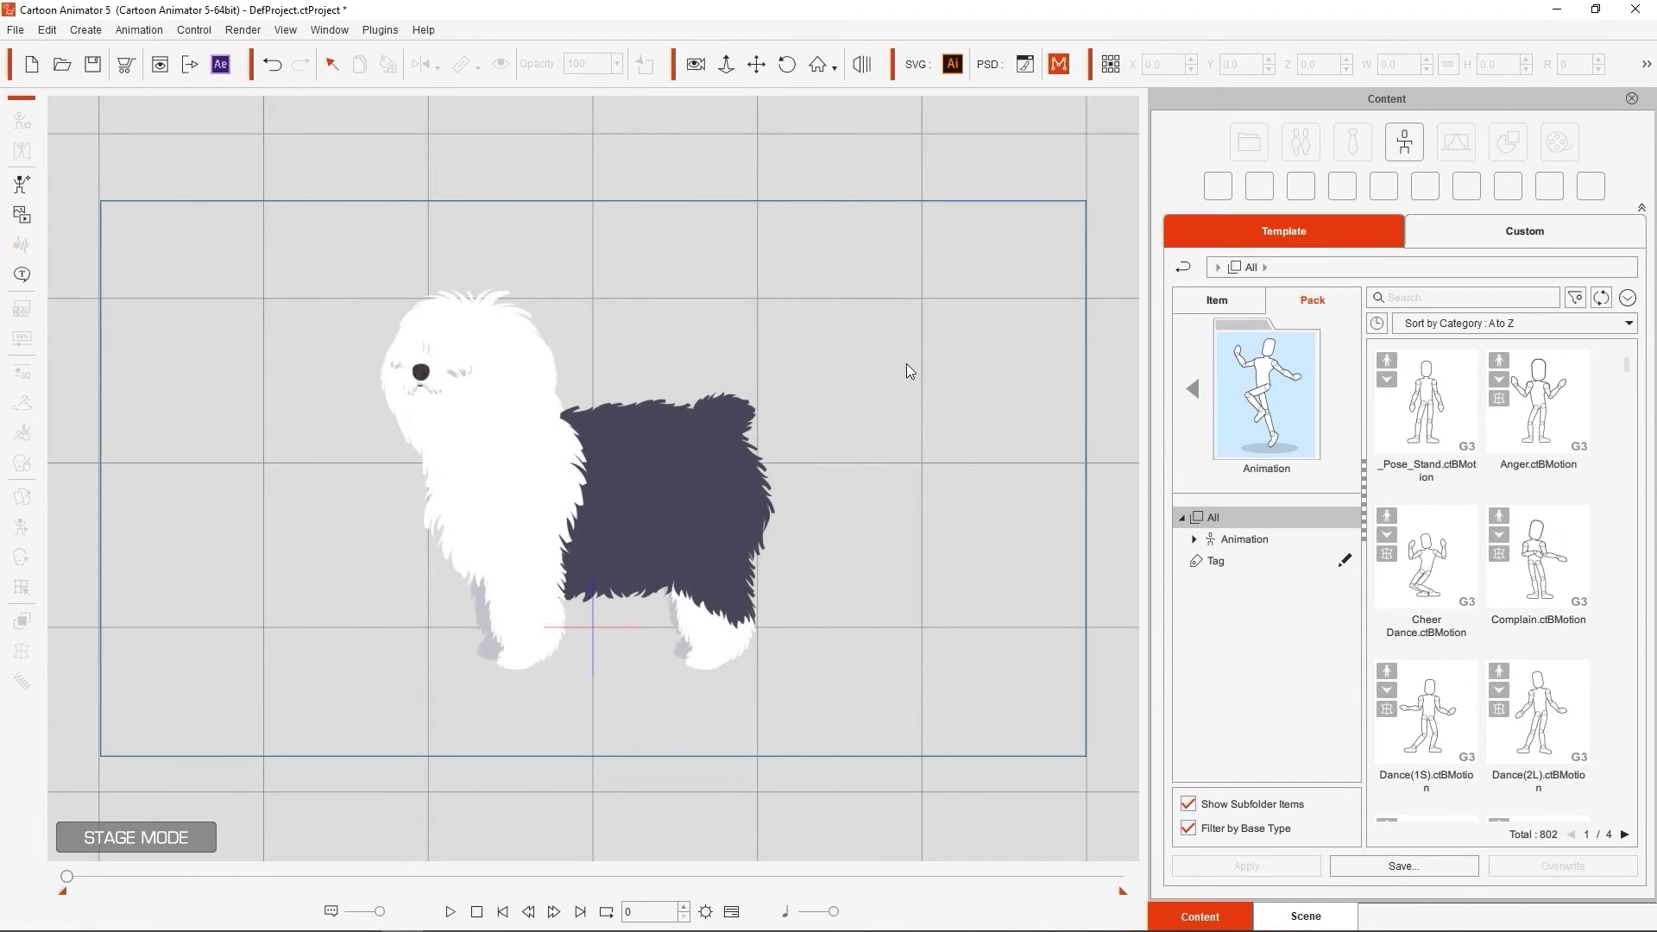
click(623, 468)
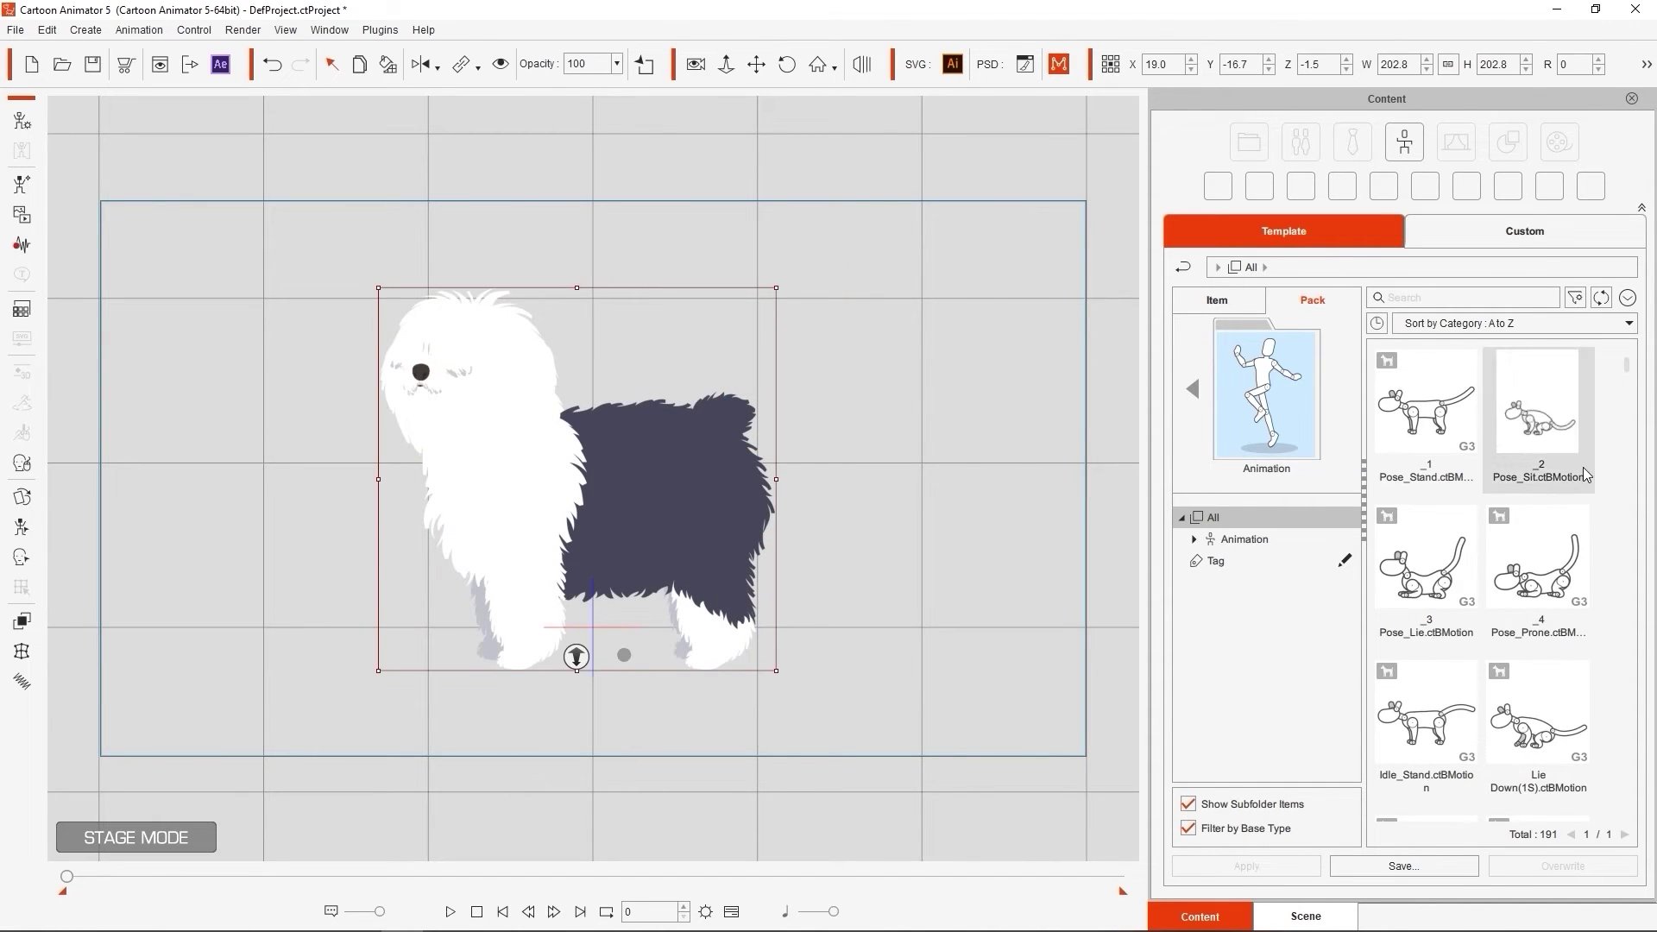
Step: Scroll down through the motion list
scroll(1628, 369, down, 5)
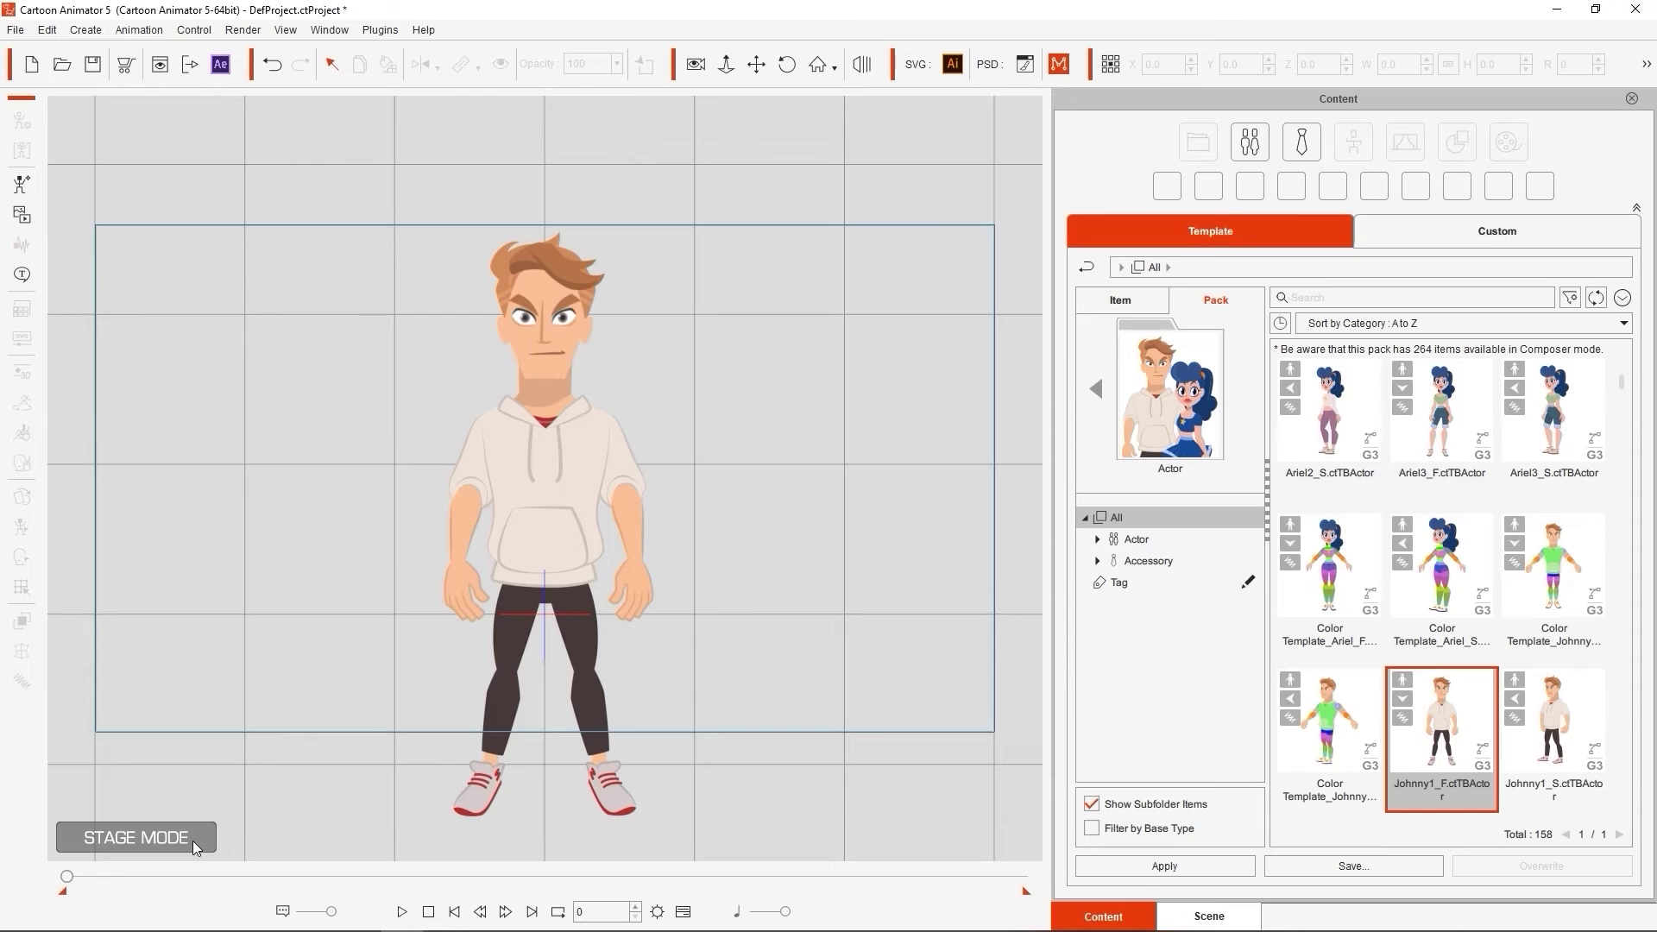
Step: Open the boy actor in Composer Mode and show the head parts library
click(585, 488)
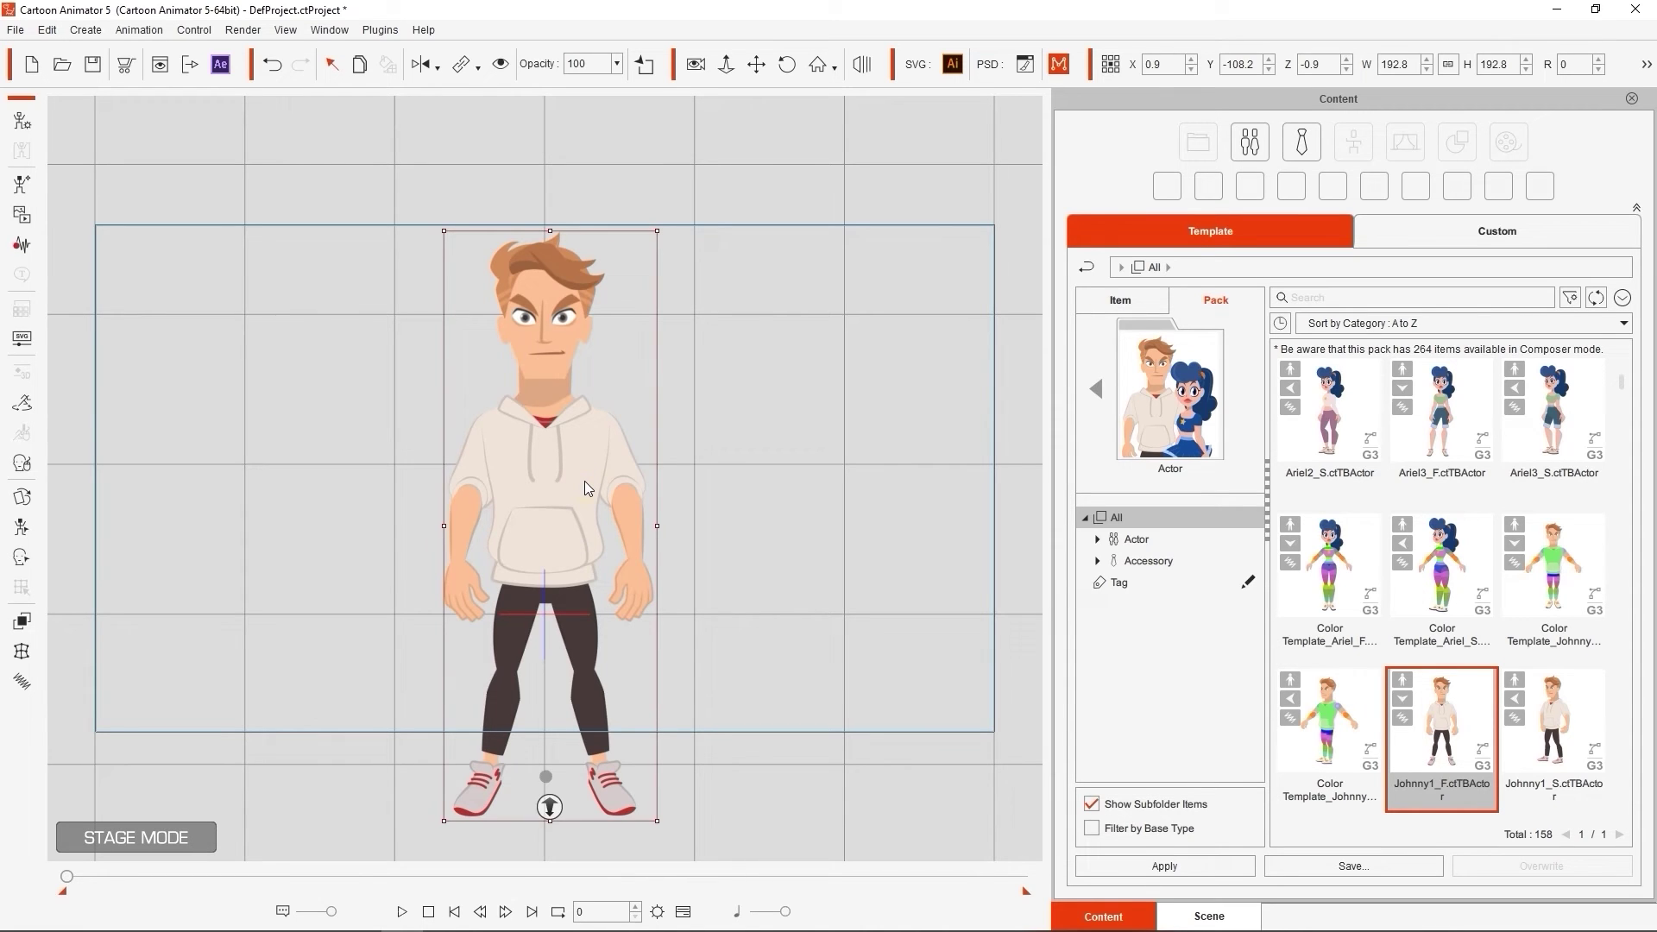
click(22, 121)
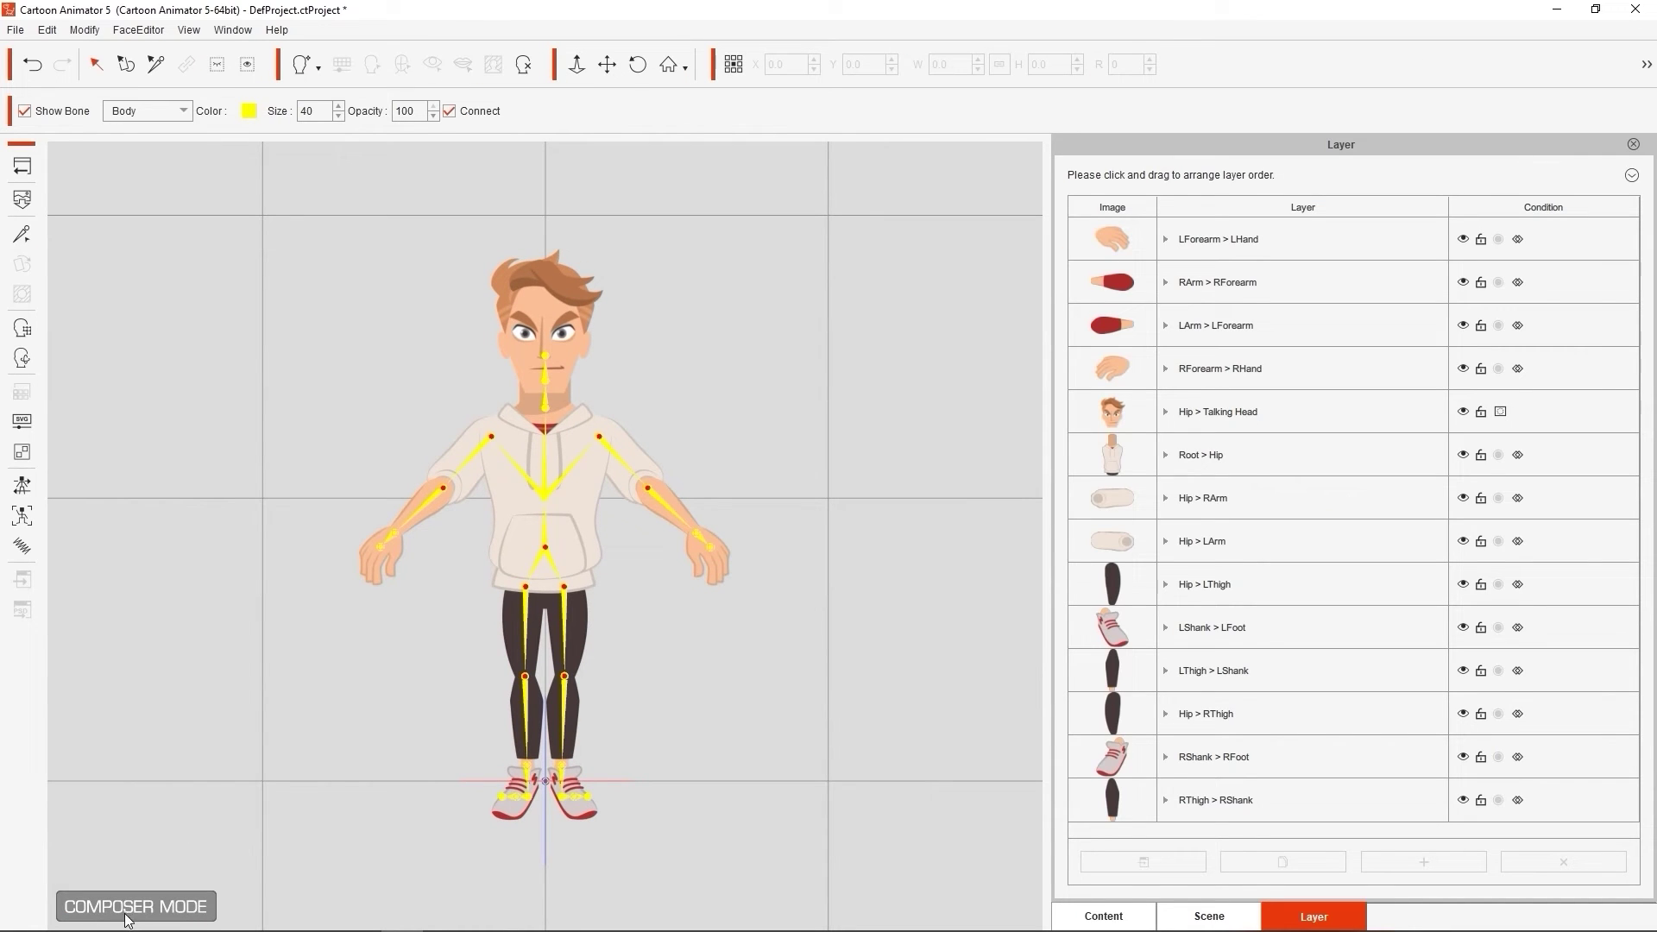
click(1103, 915)
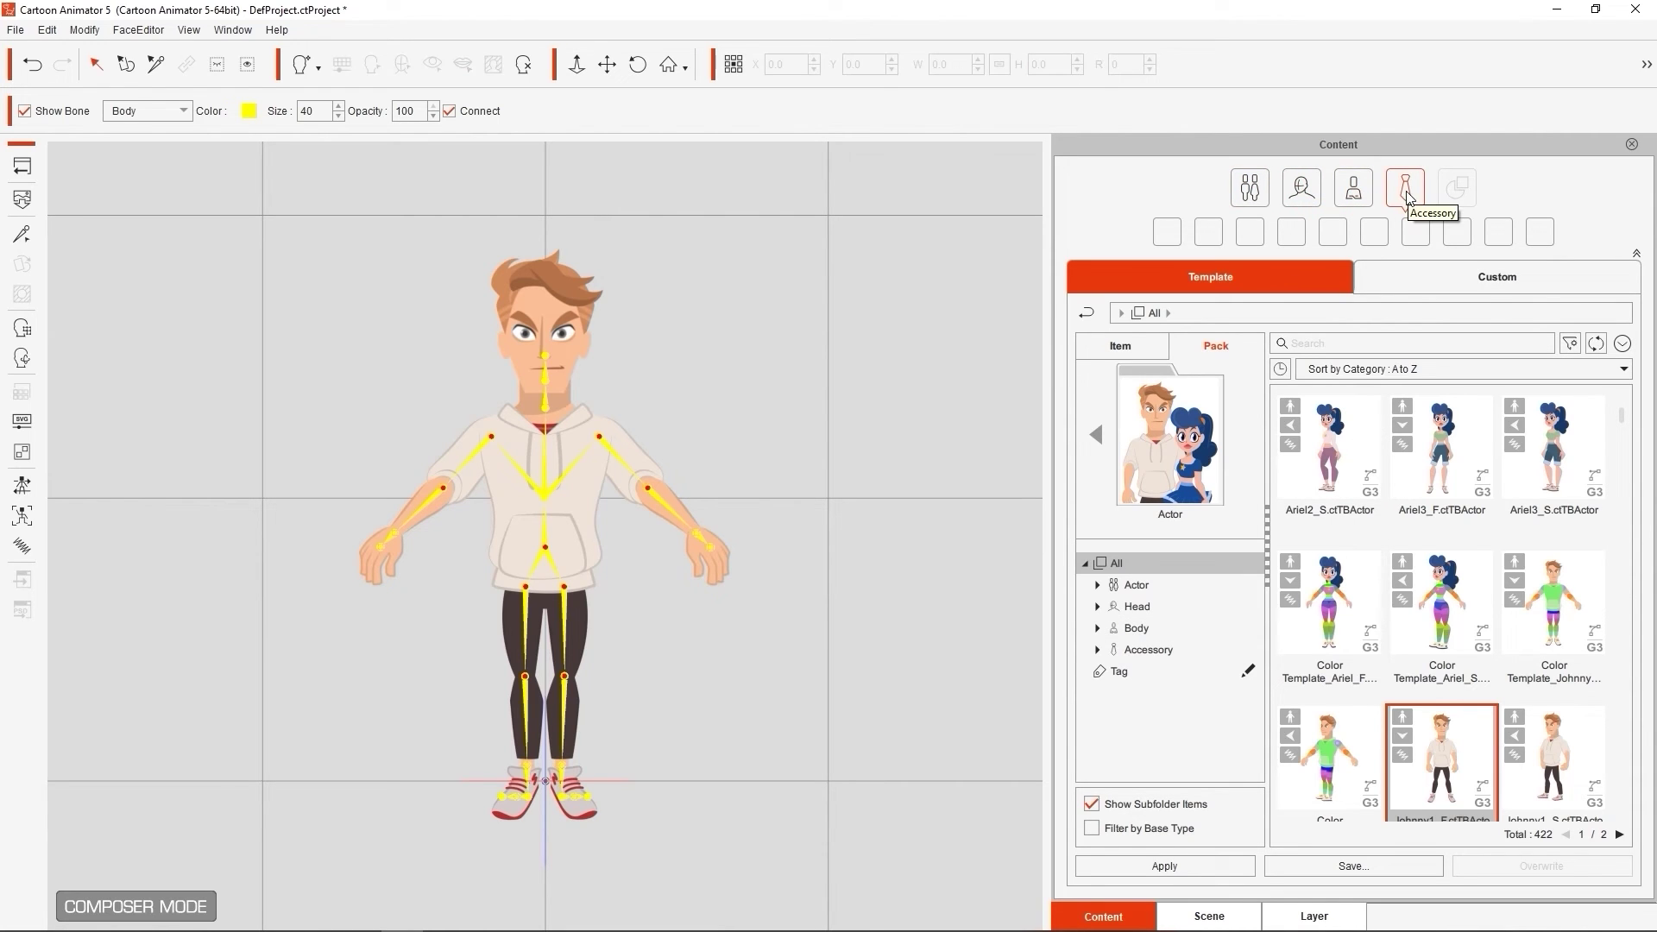
click(1302, 187)
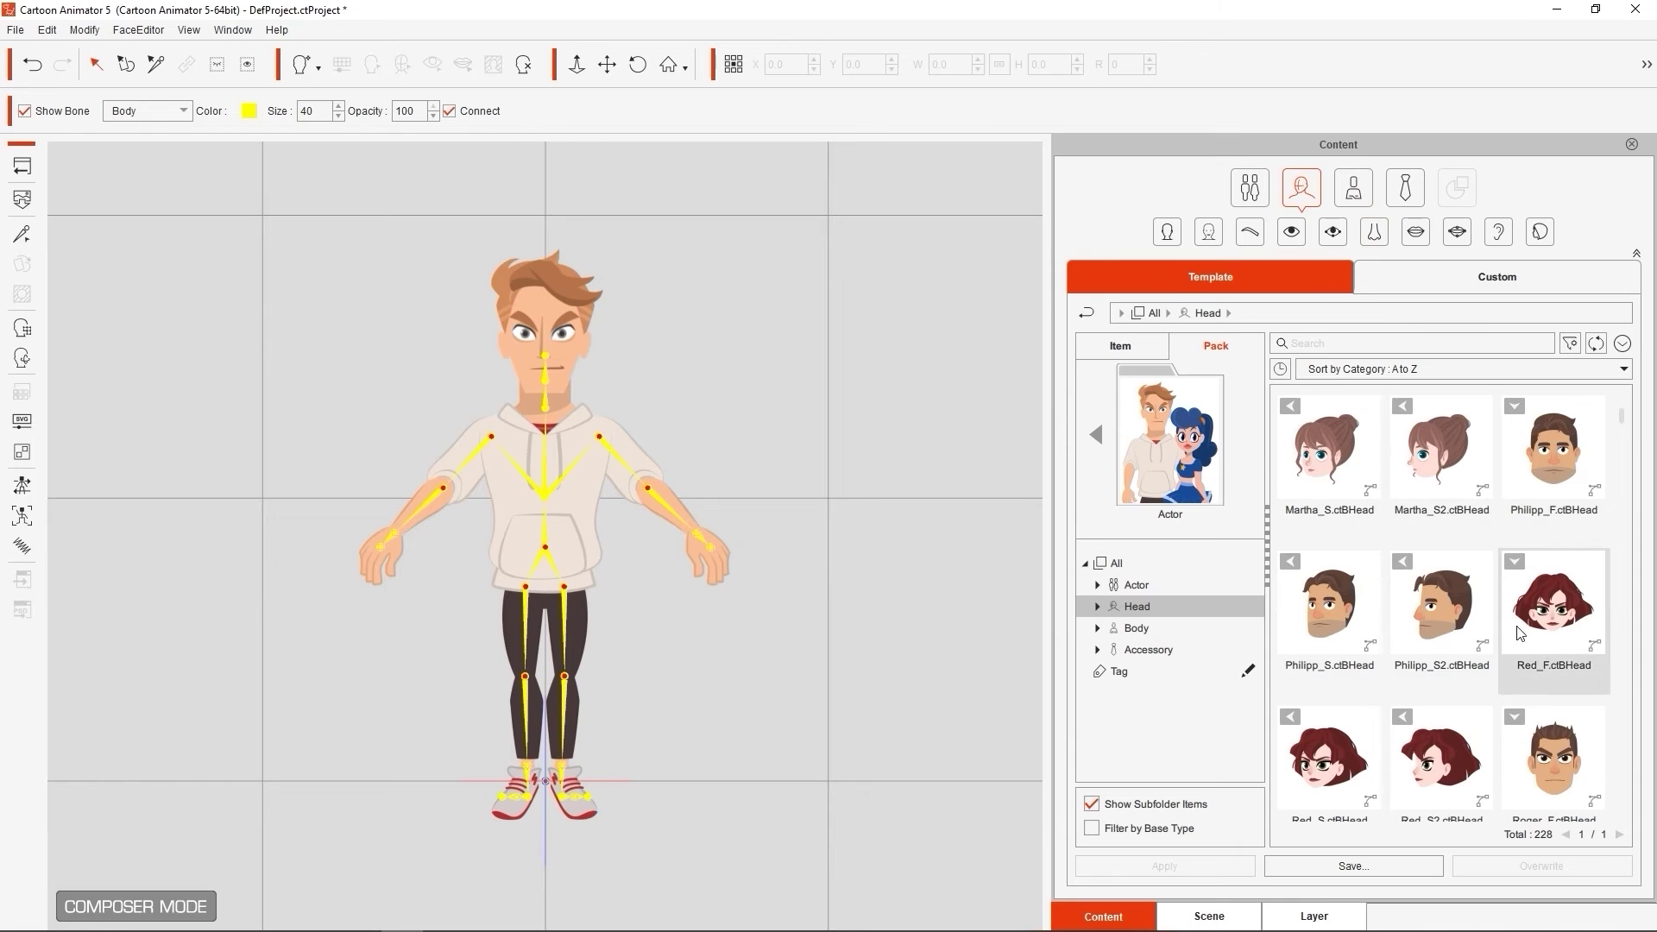
Step: Browse the face, eyebrow, eye, nose, mouth, teeth, ear and hair parts, then the hands
click(1209, 233)
click(1250, 233)
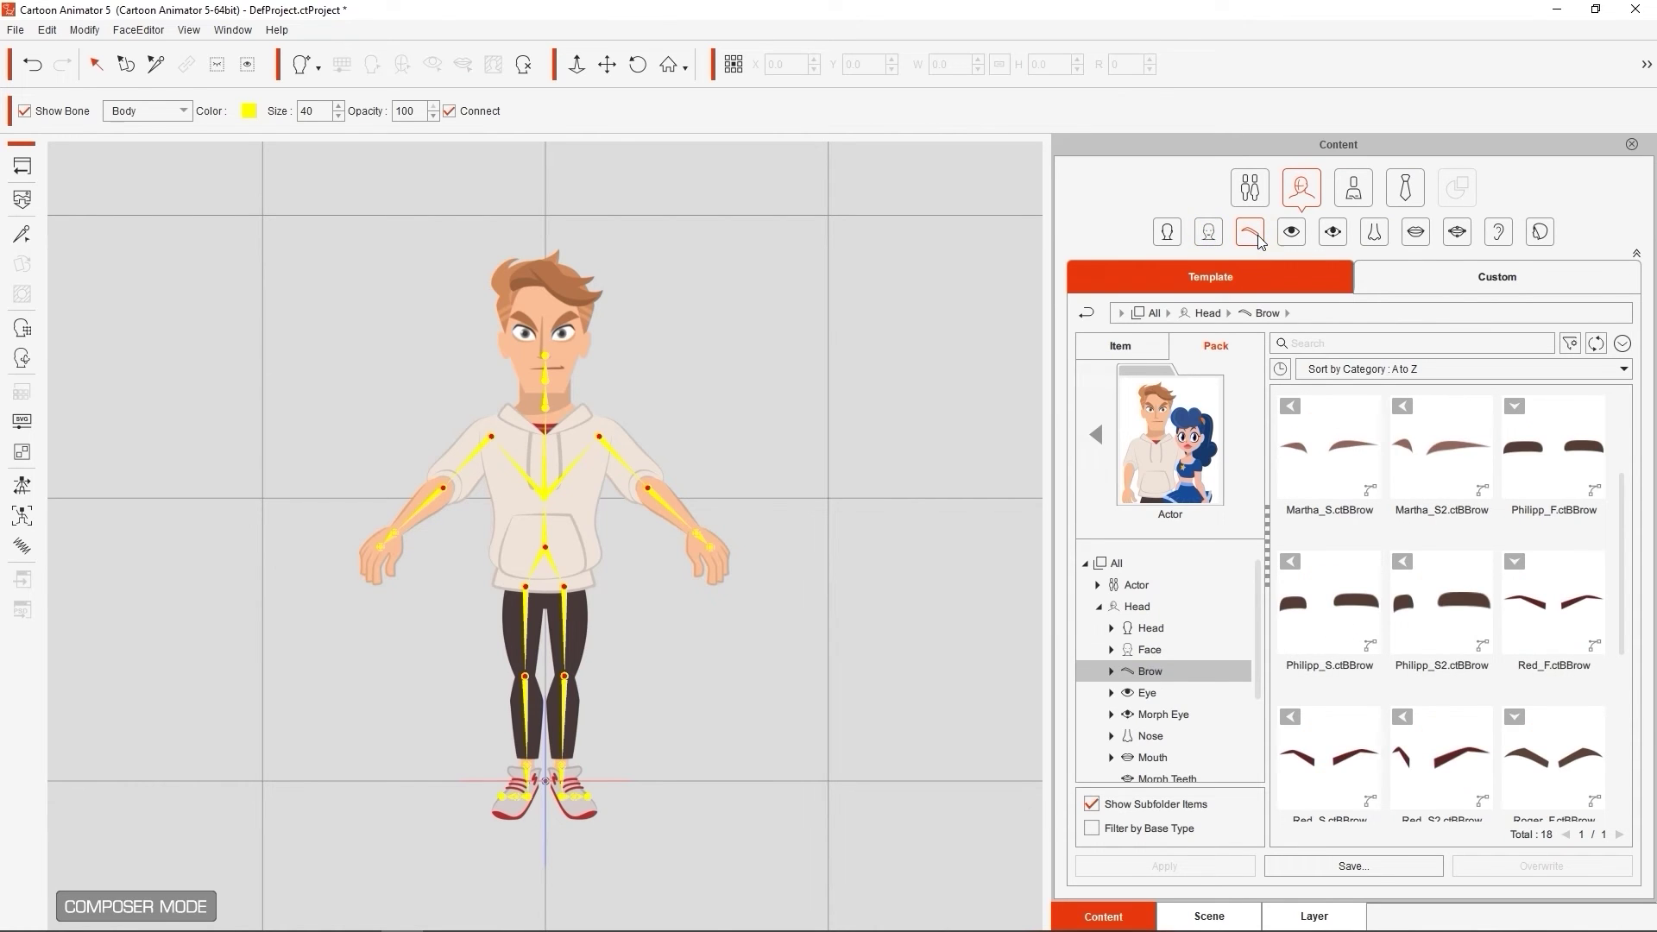
click(1305, 242)
click(1334, 235)
click(1374, 234)
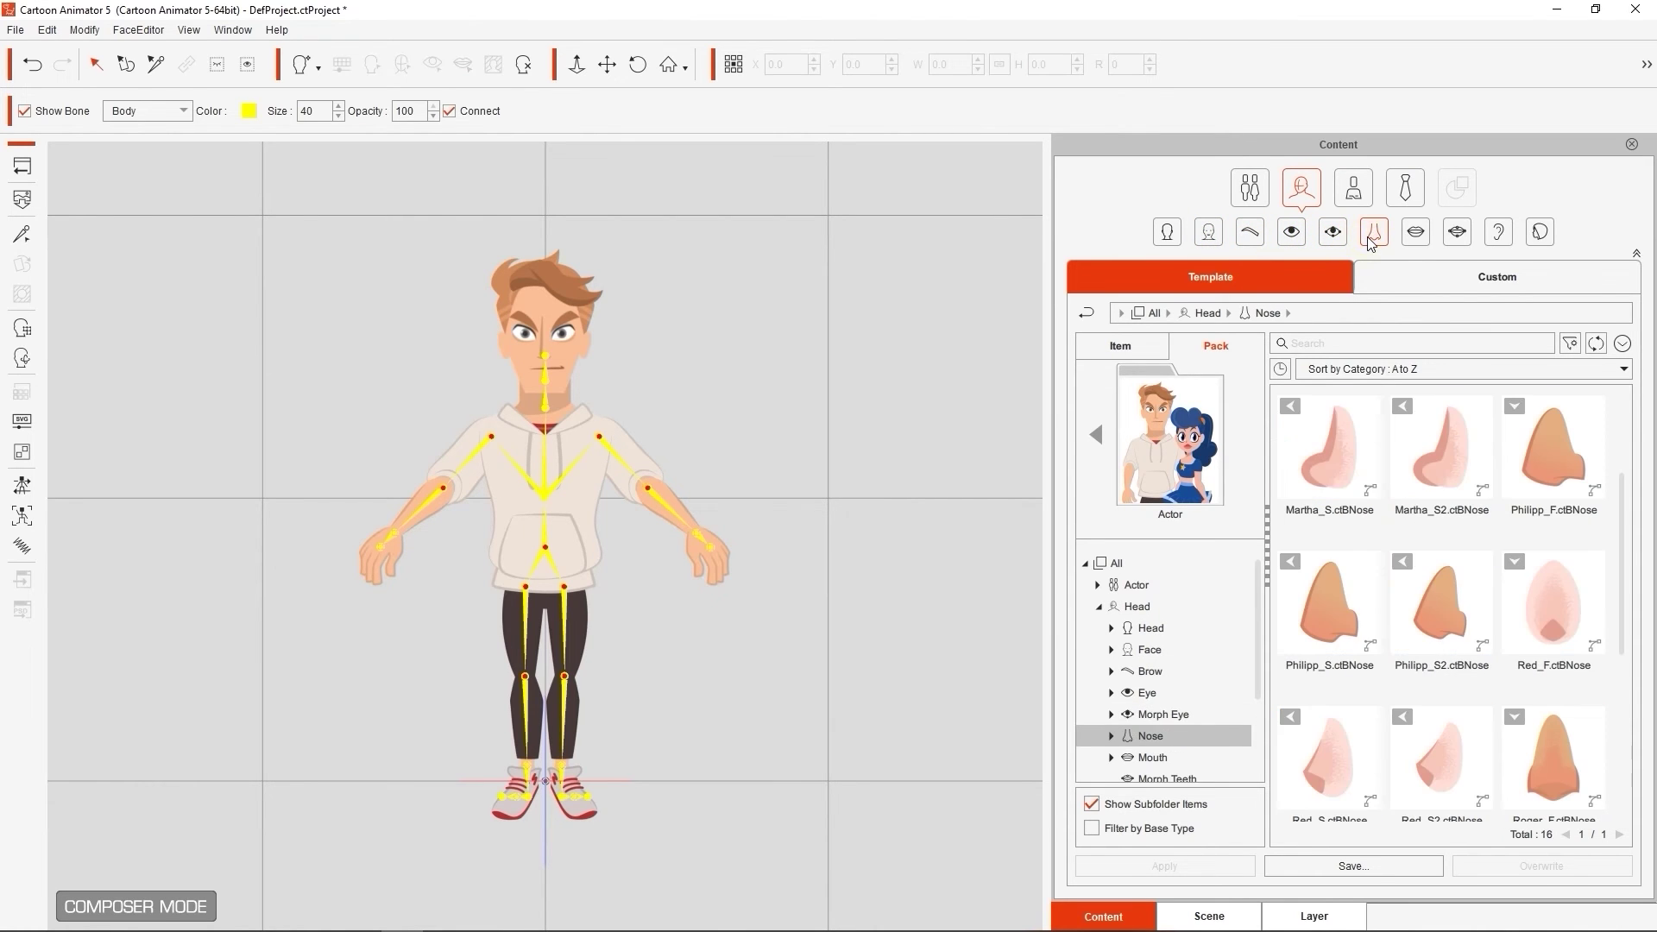
click(1412, 243)
click(1457, 242)
click(1499, 241)
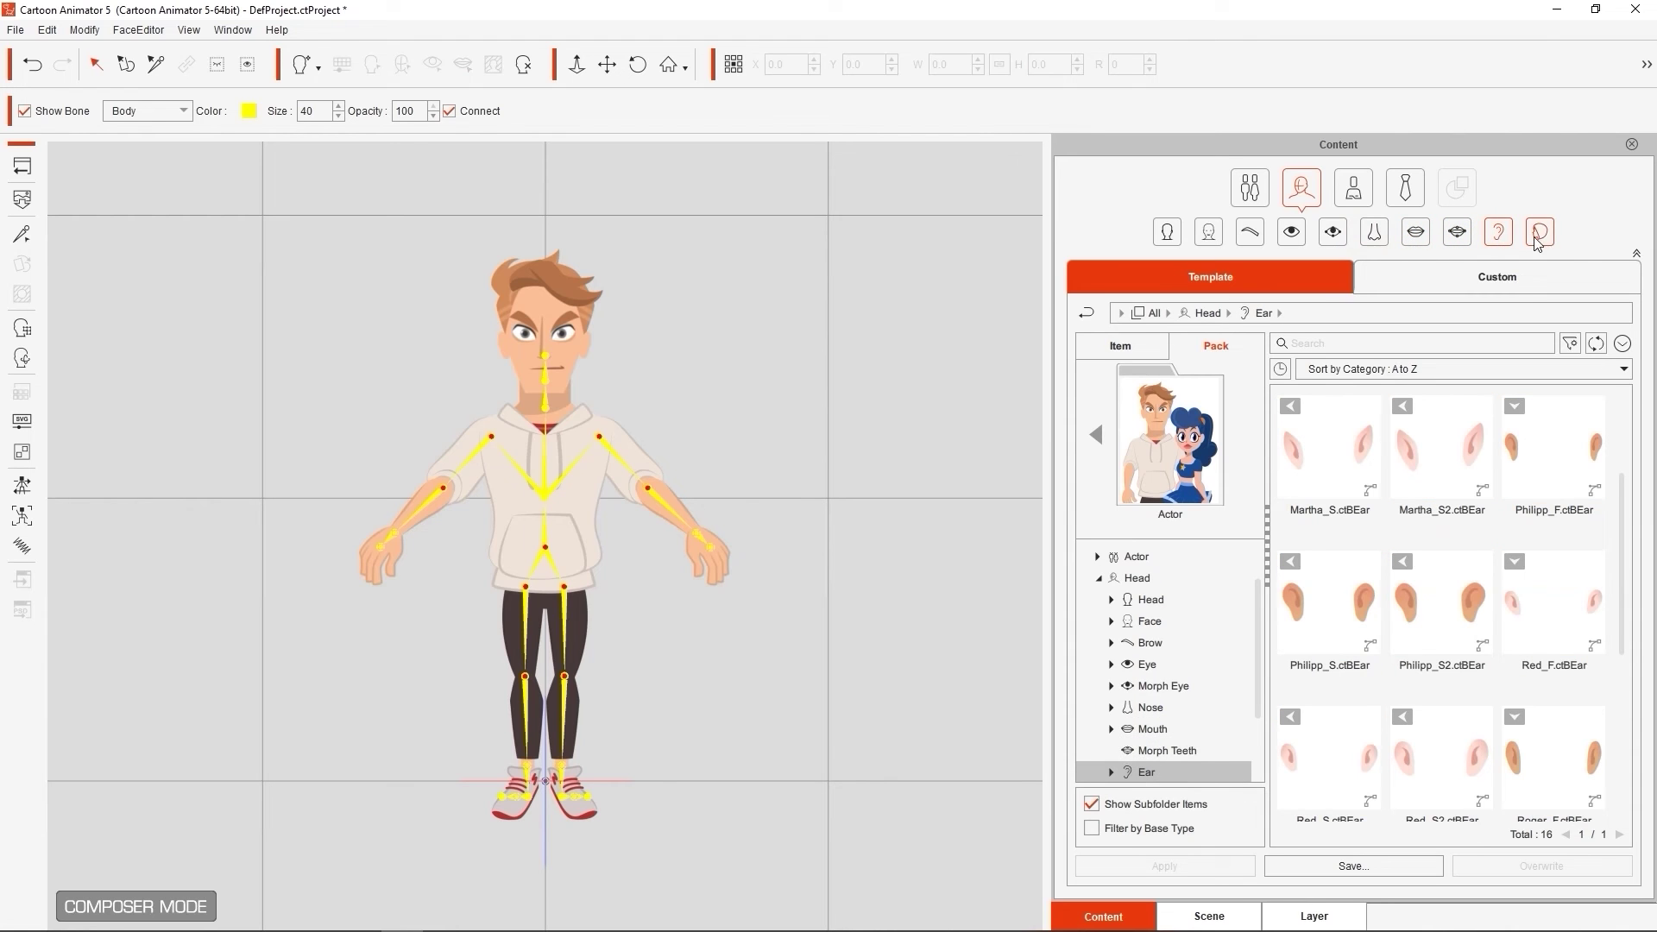
click(1541, 240)
click(1353, 188)
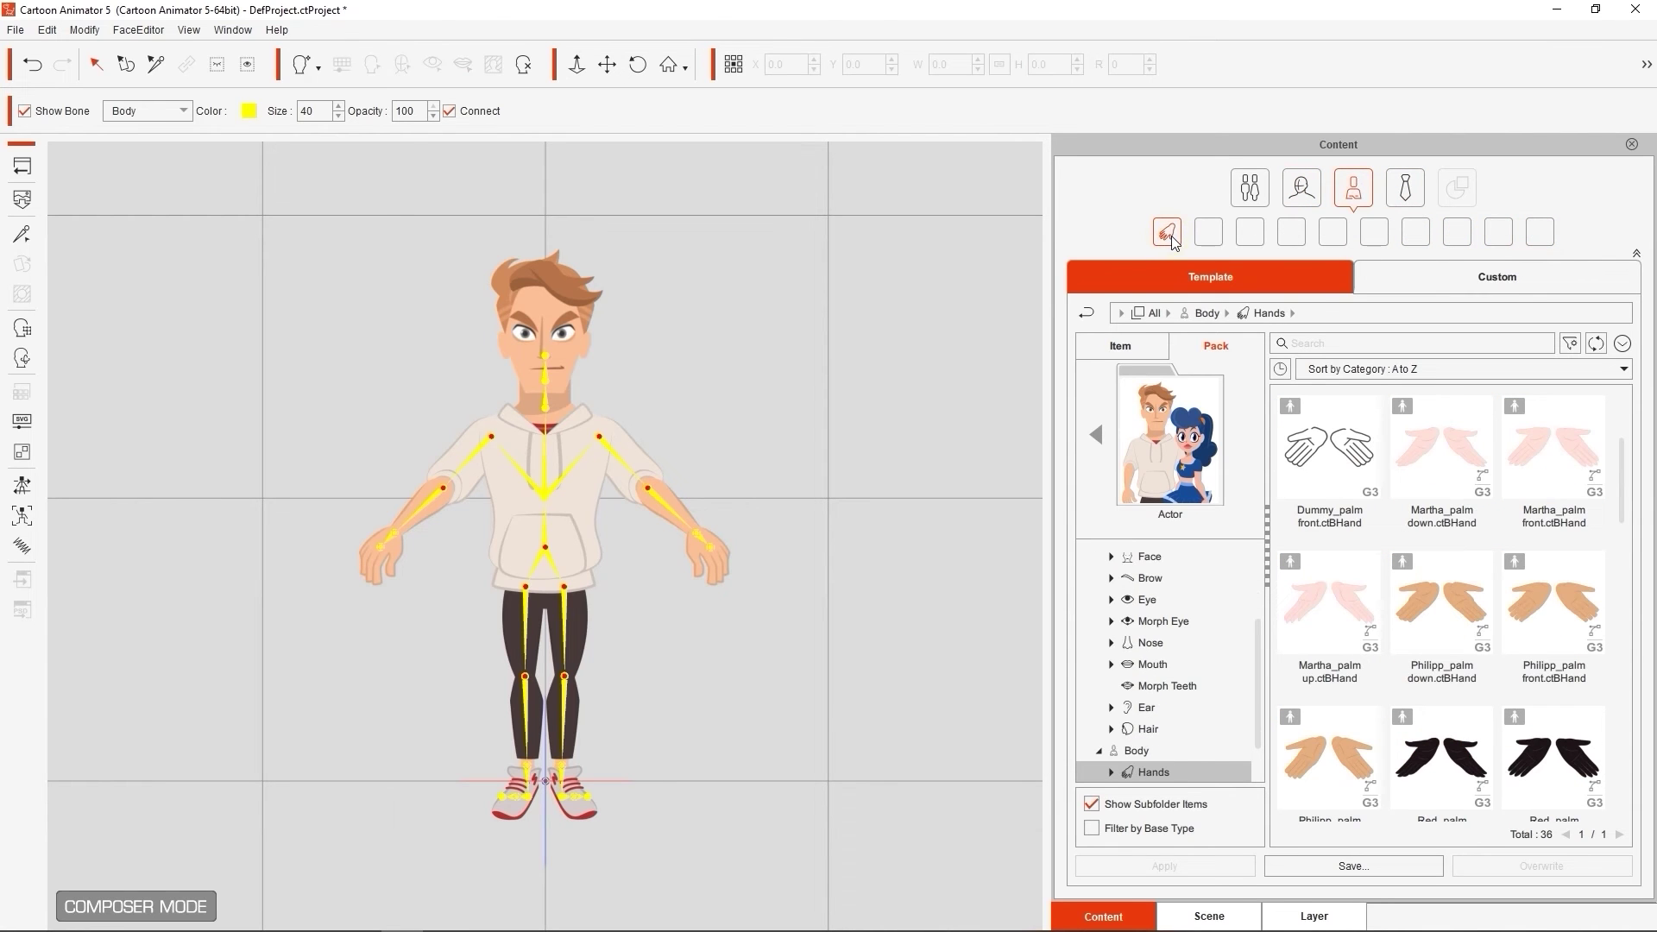
drag(1623, 479, 1608, 409)
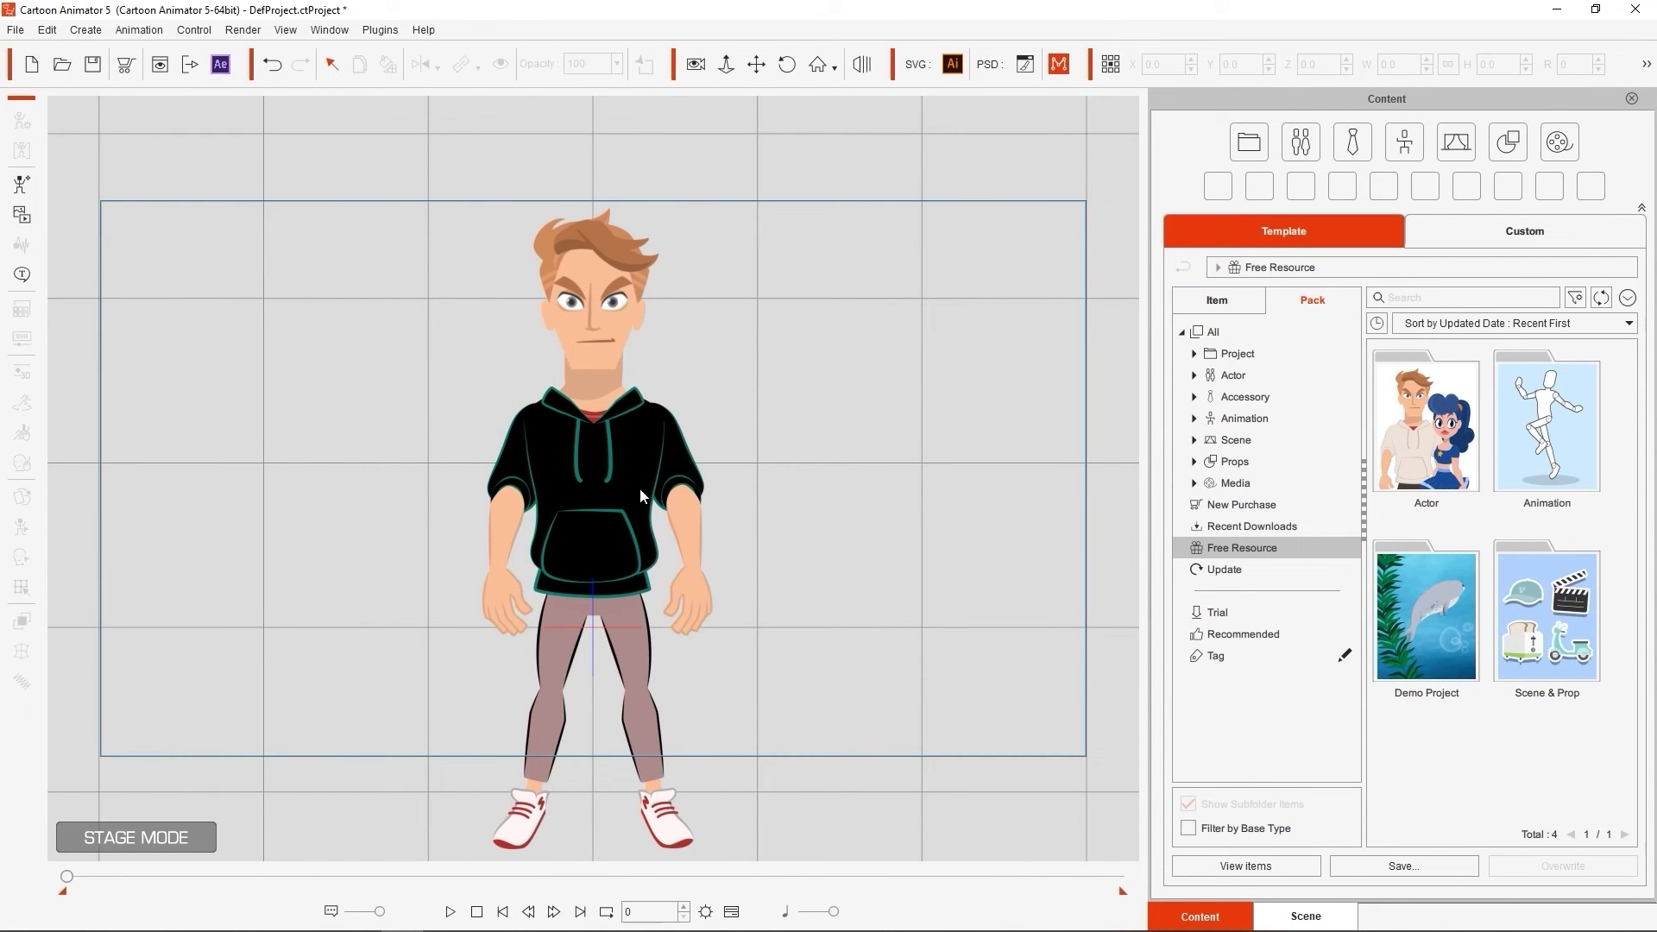
Step: Save the black-hoodie actor as Character01 with asset type Actor/Human
click(627, 461)
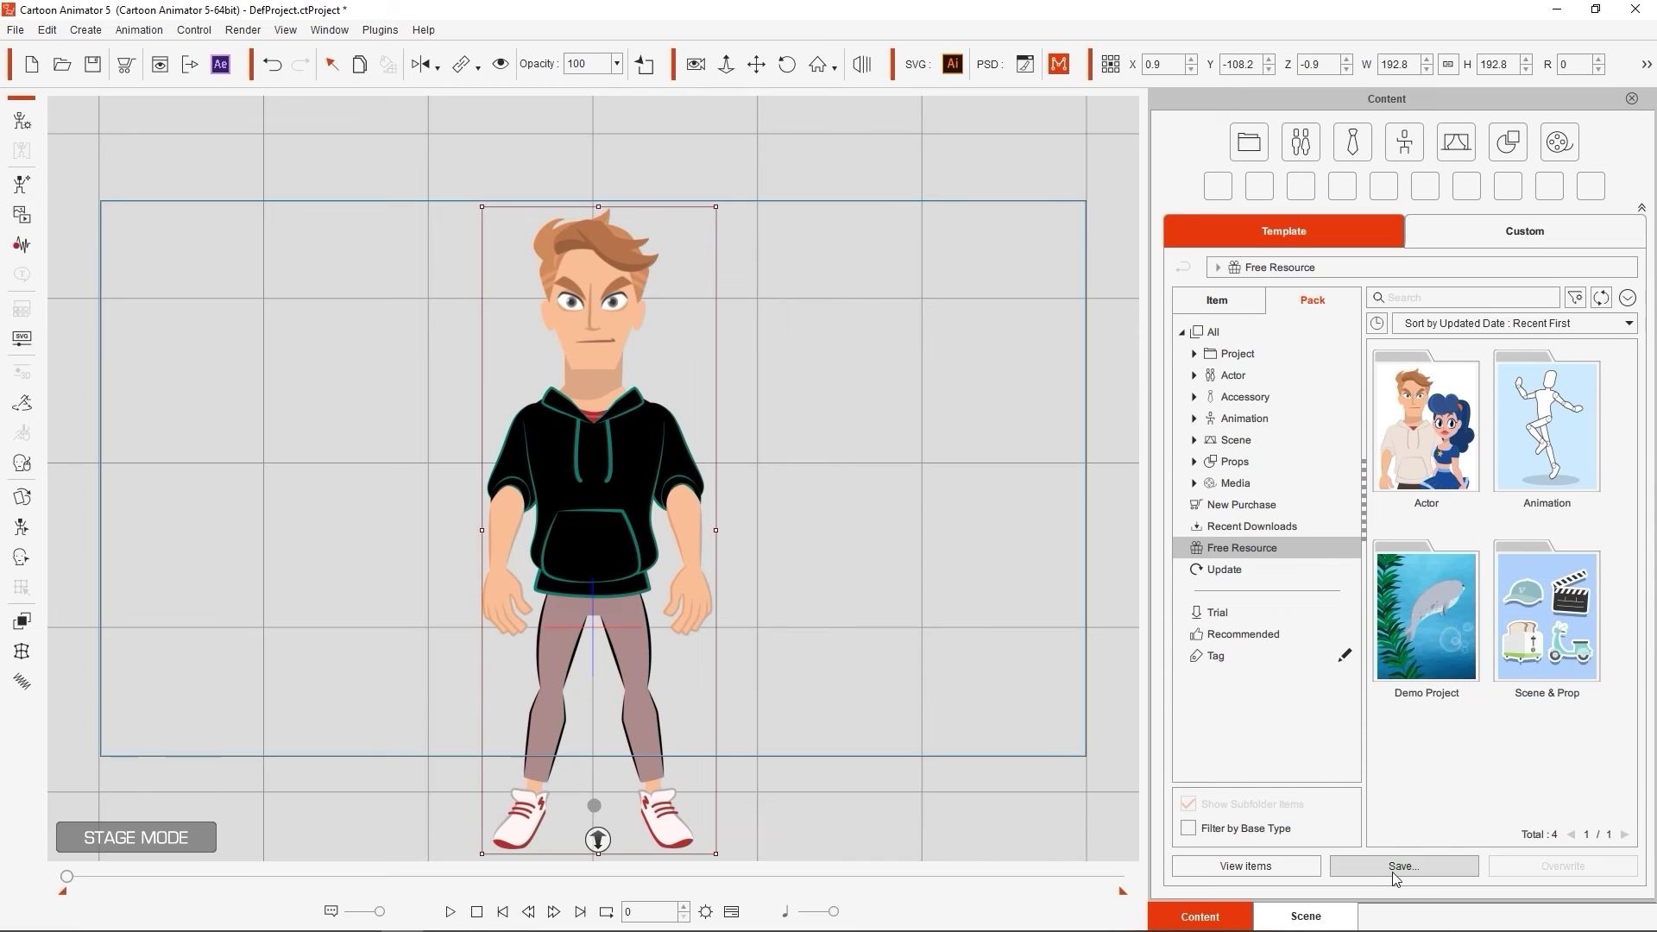
click(1428, 873)
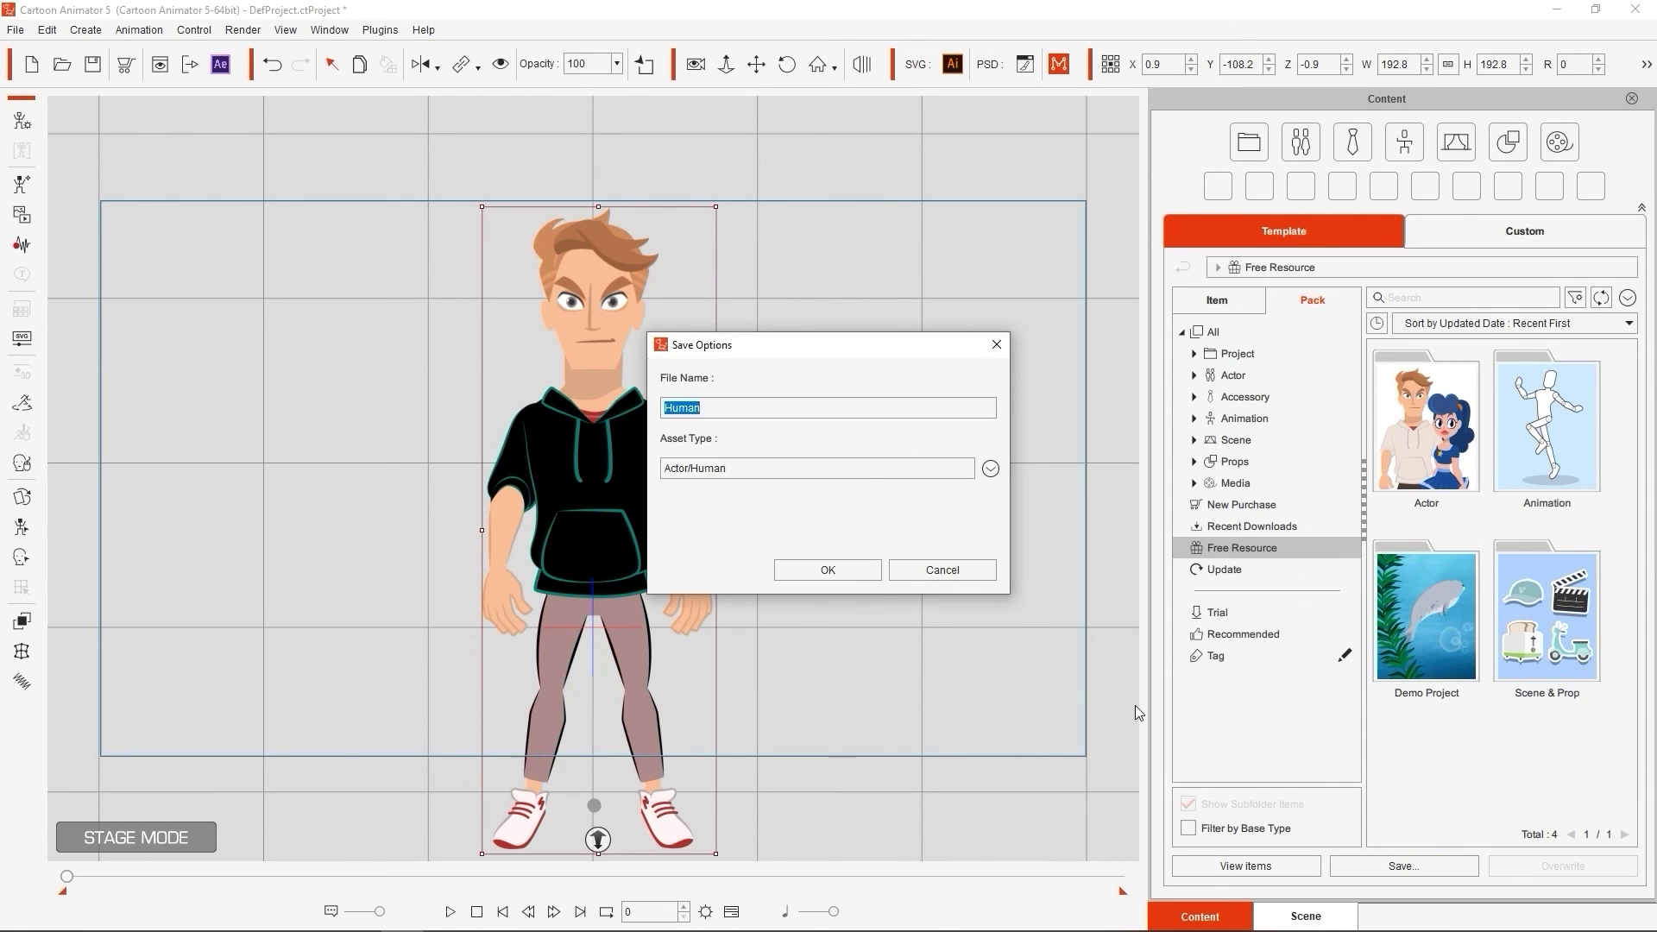
click(751, 406)
drag(751, 406, 646, 419)
text(Character01)
click(990, 469)
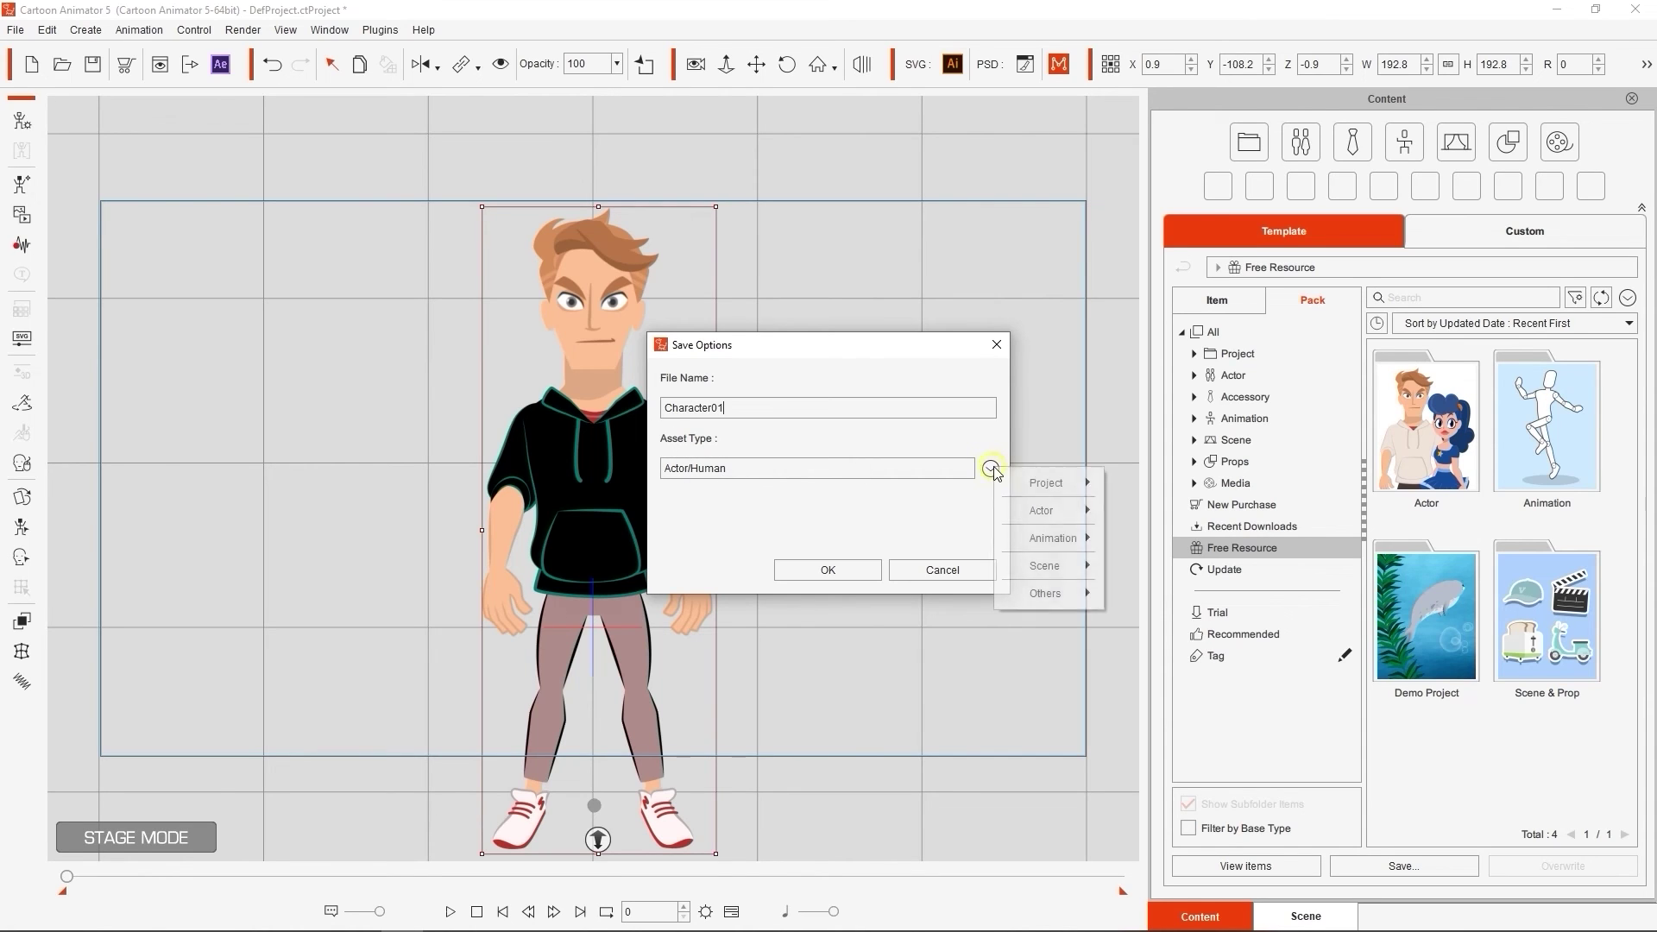
mouse_move(1075, 516)
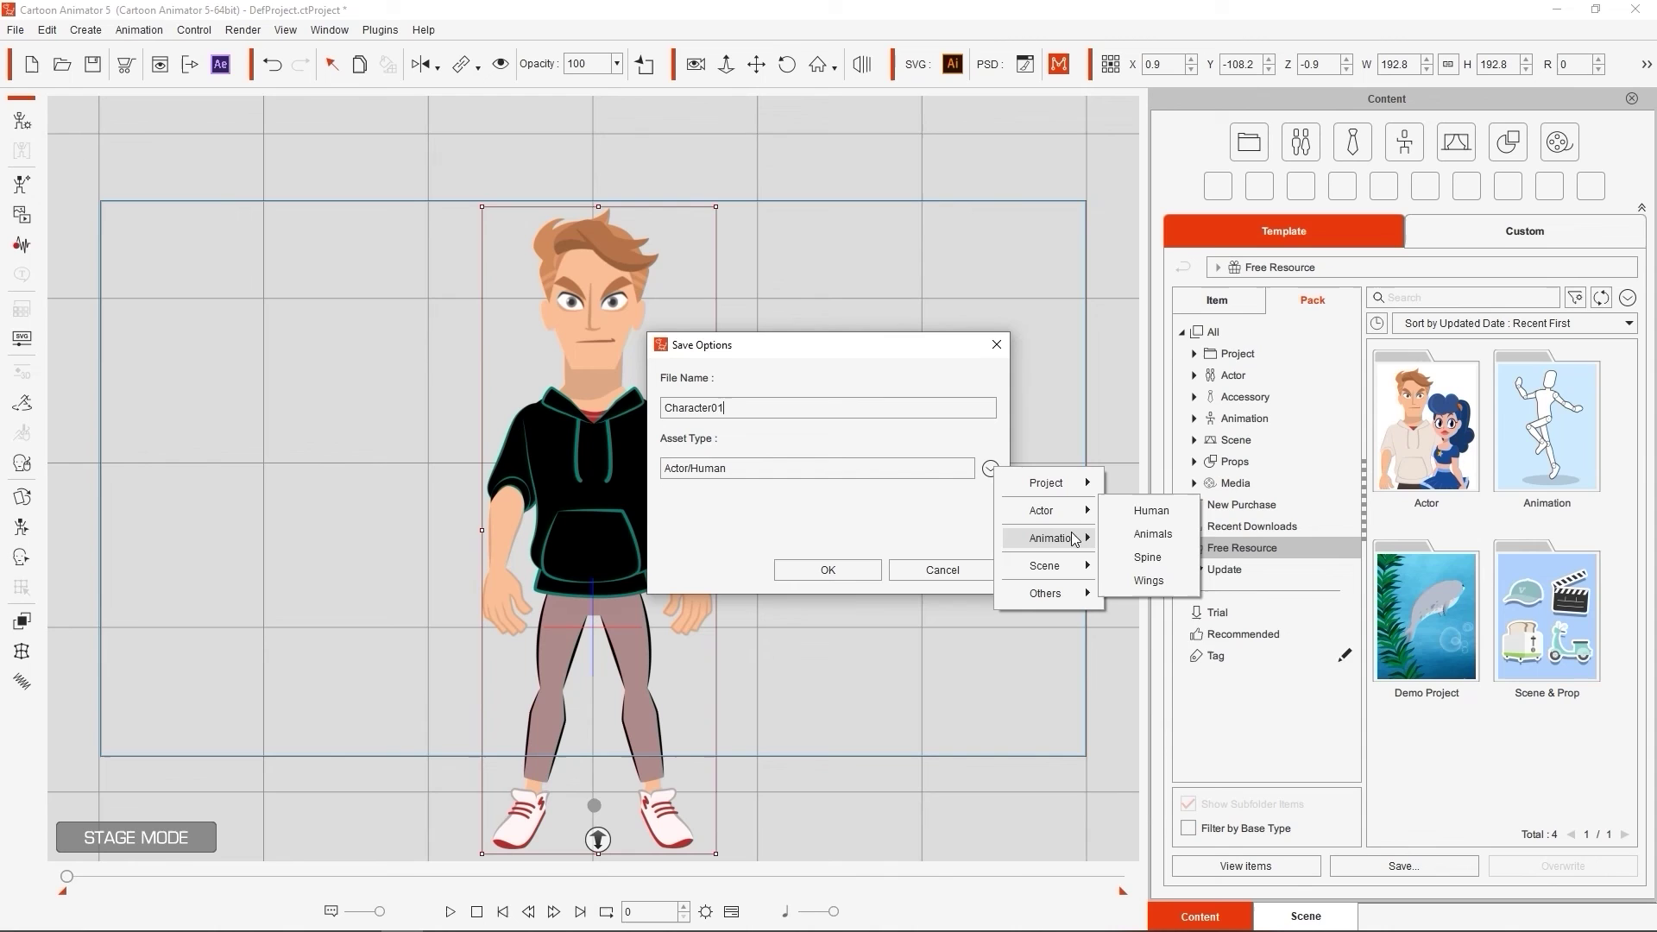
mouse_move(1070, 599)
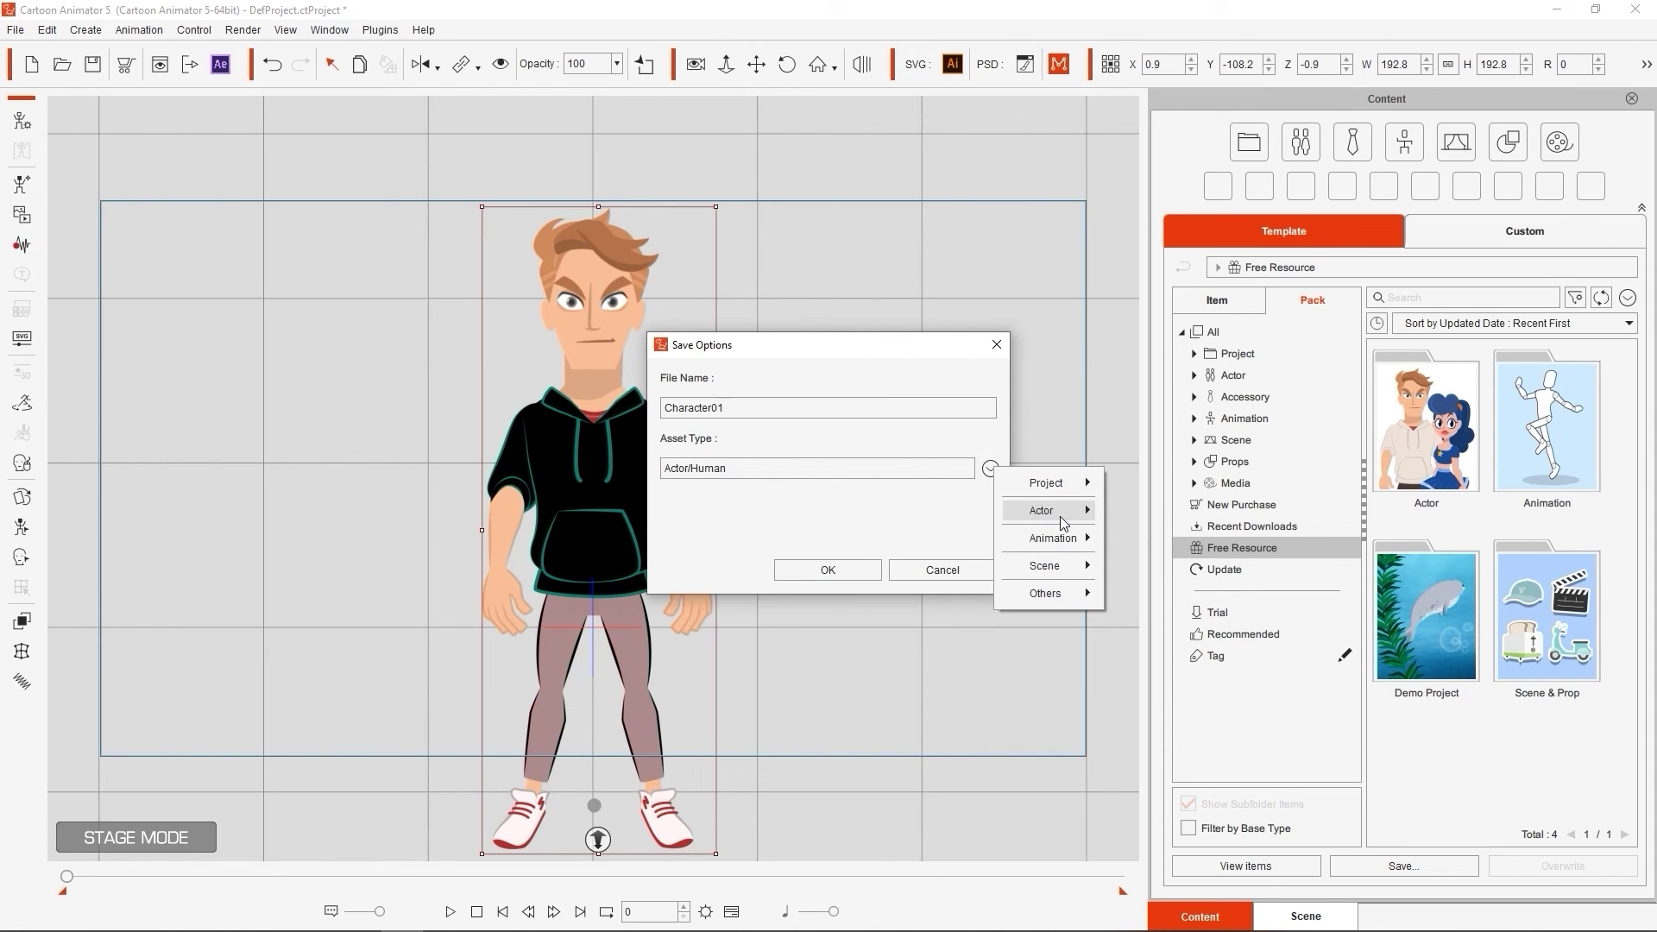
click(1139, 510)
click(870, 564)
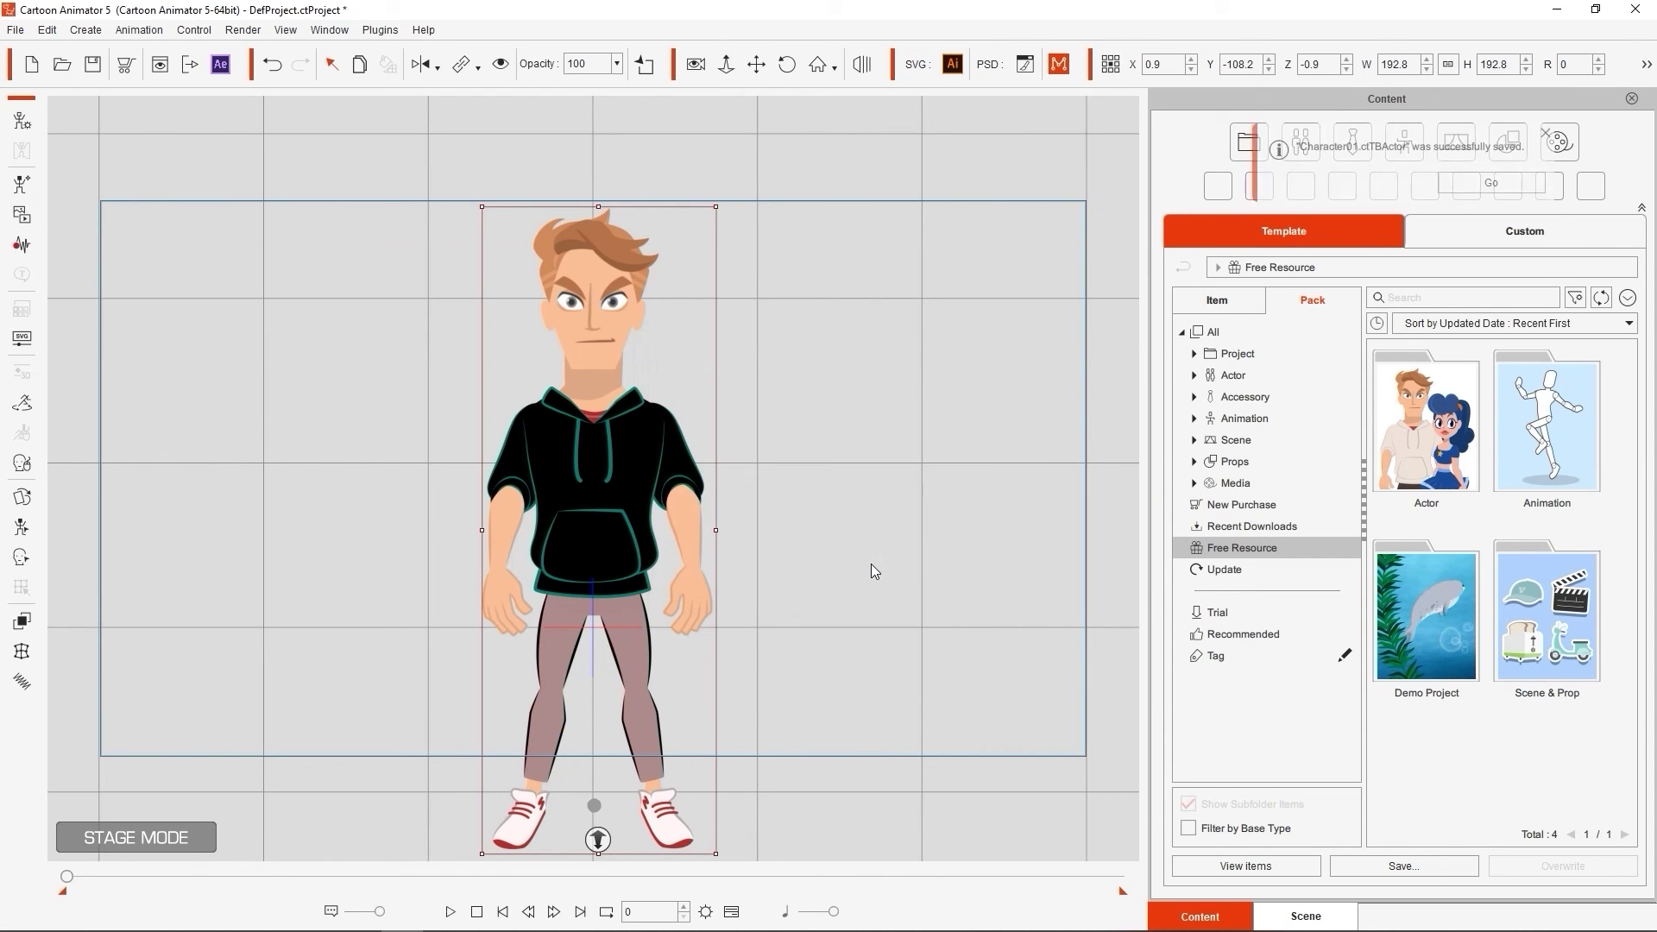
Step: Select Character01 in the Custom library and capture its thumbnail
click(1509, 242)
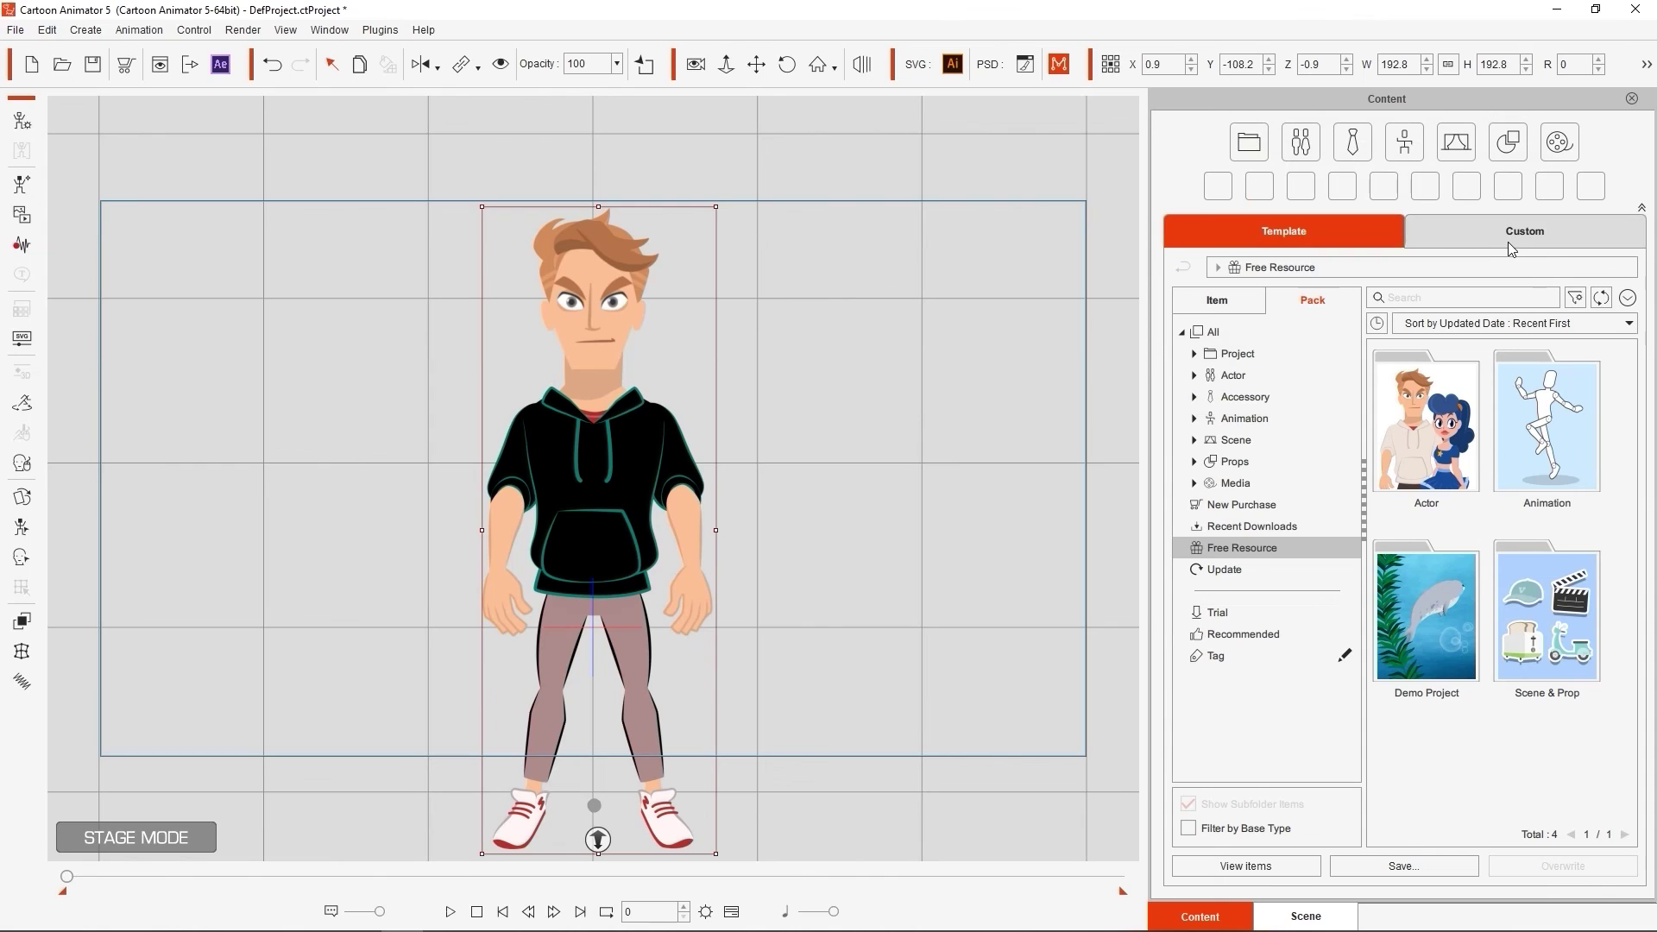
click(1498, 242)
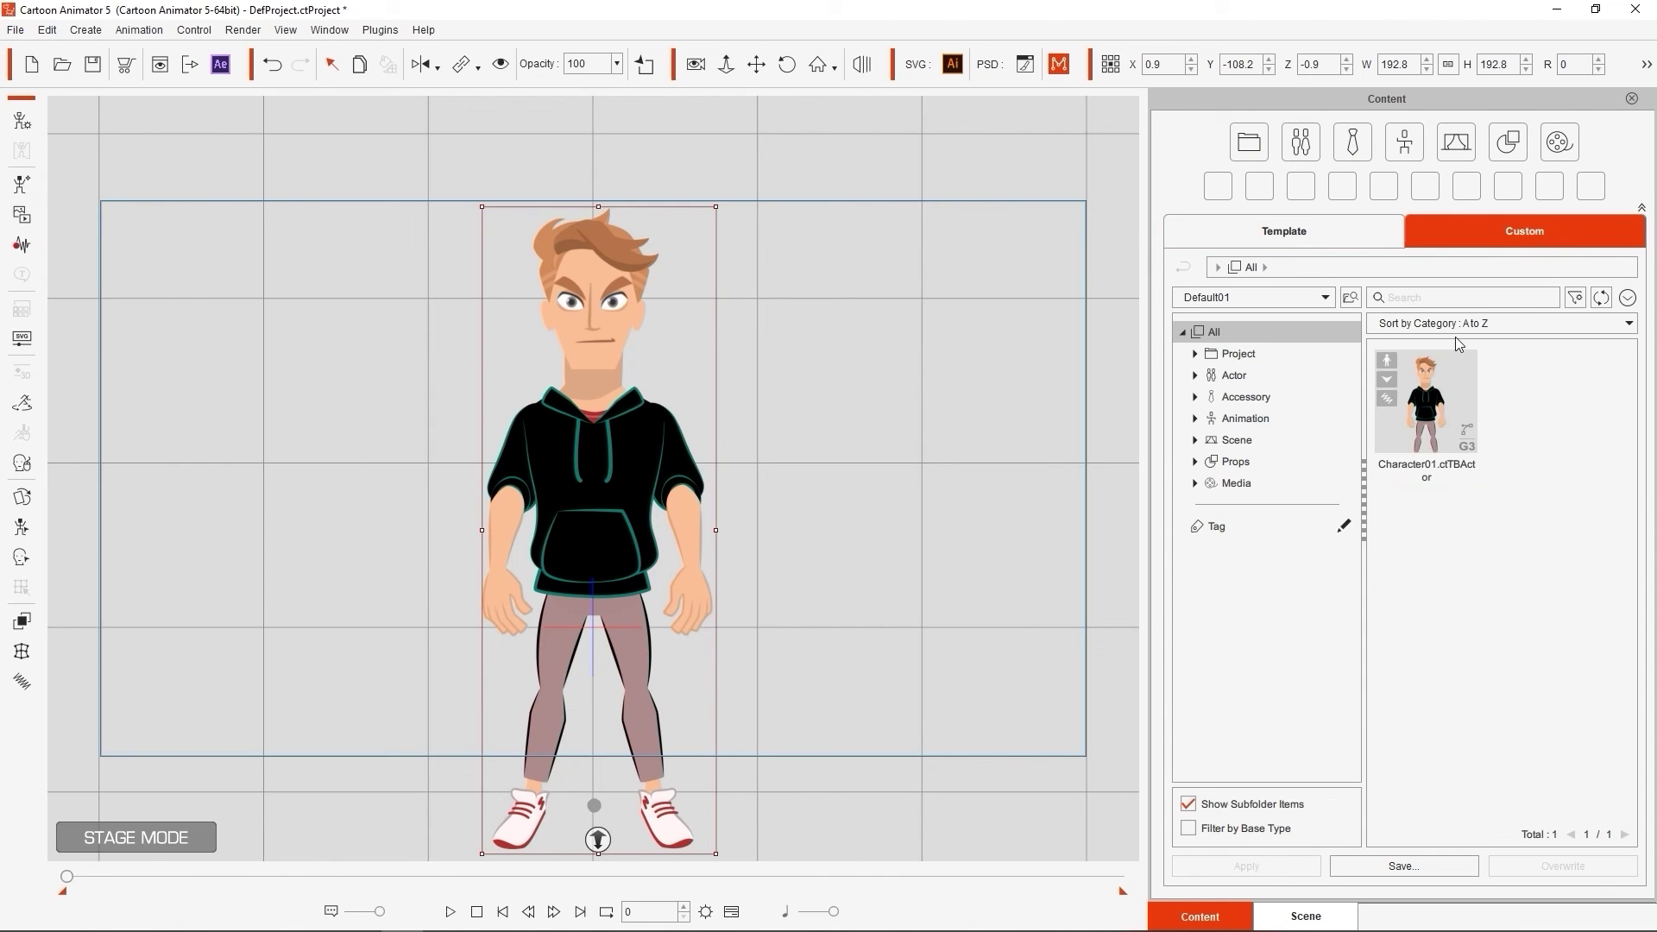
click(1430, 441)
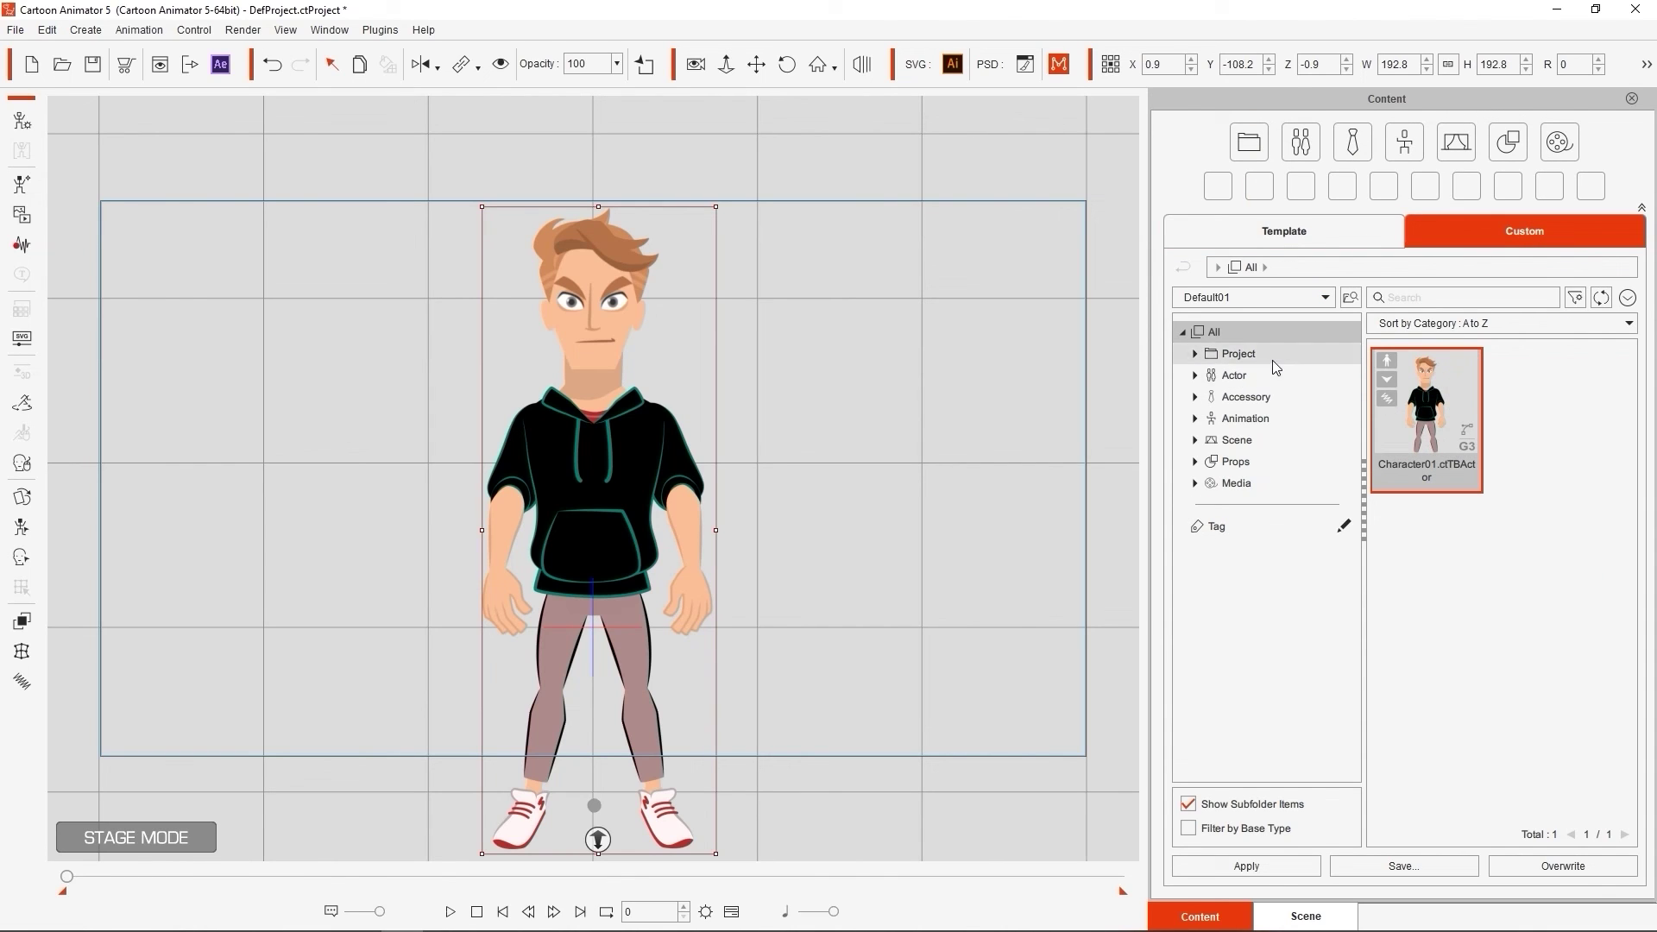
right_click(1452, 406)
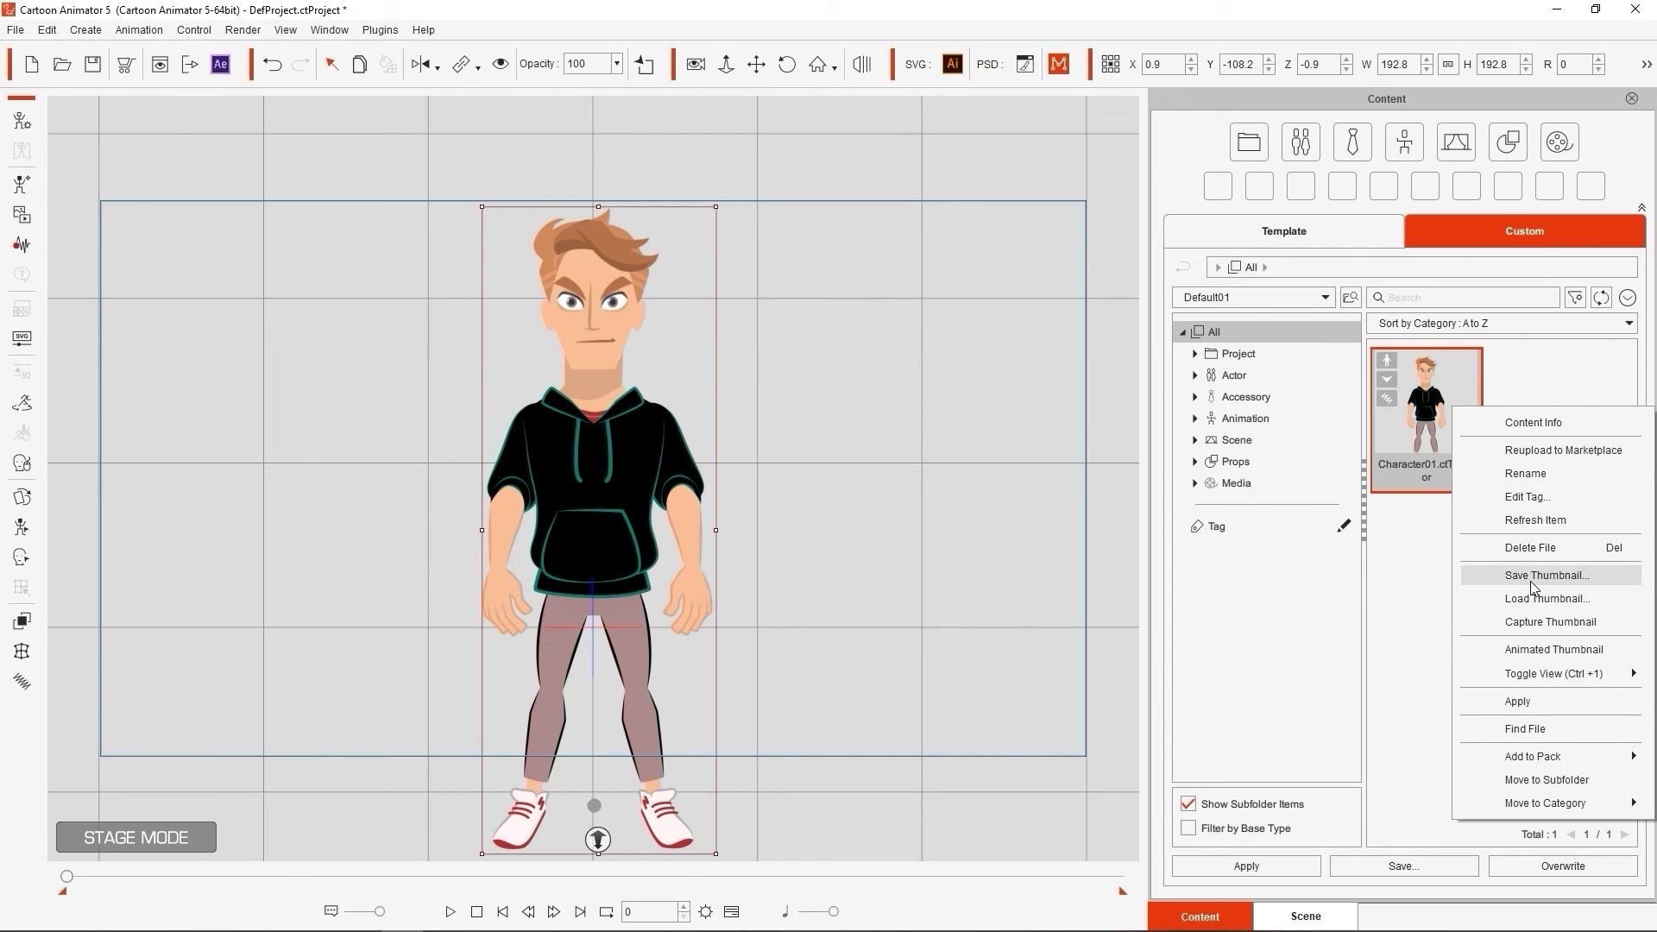
click(1542, 623)
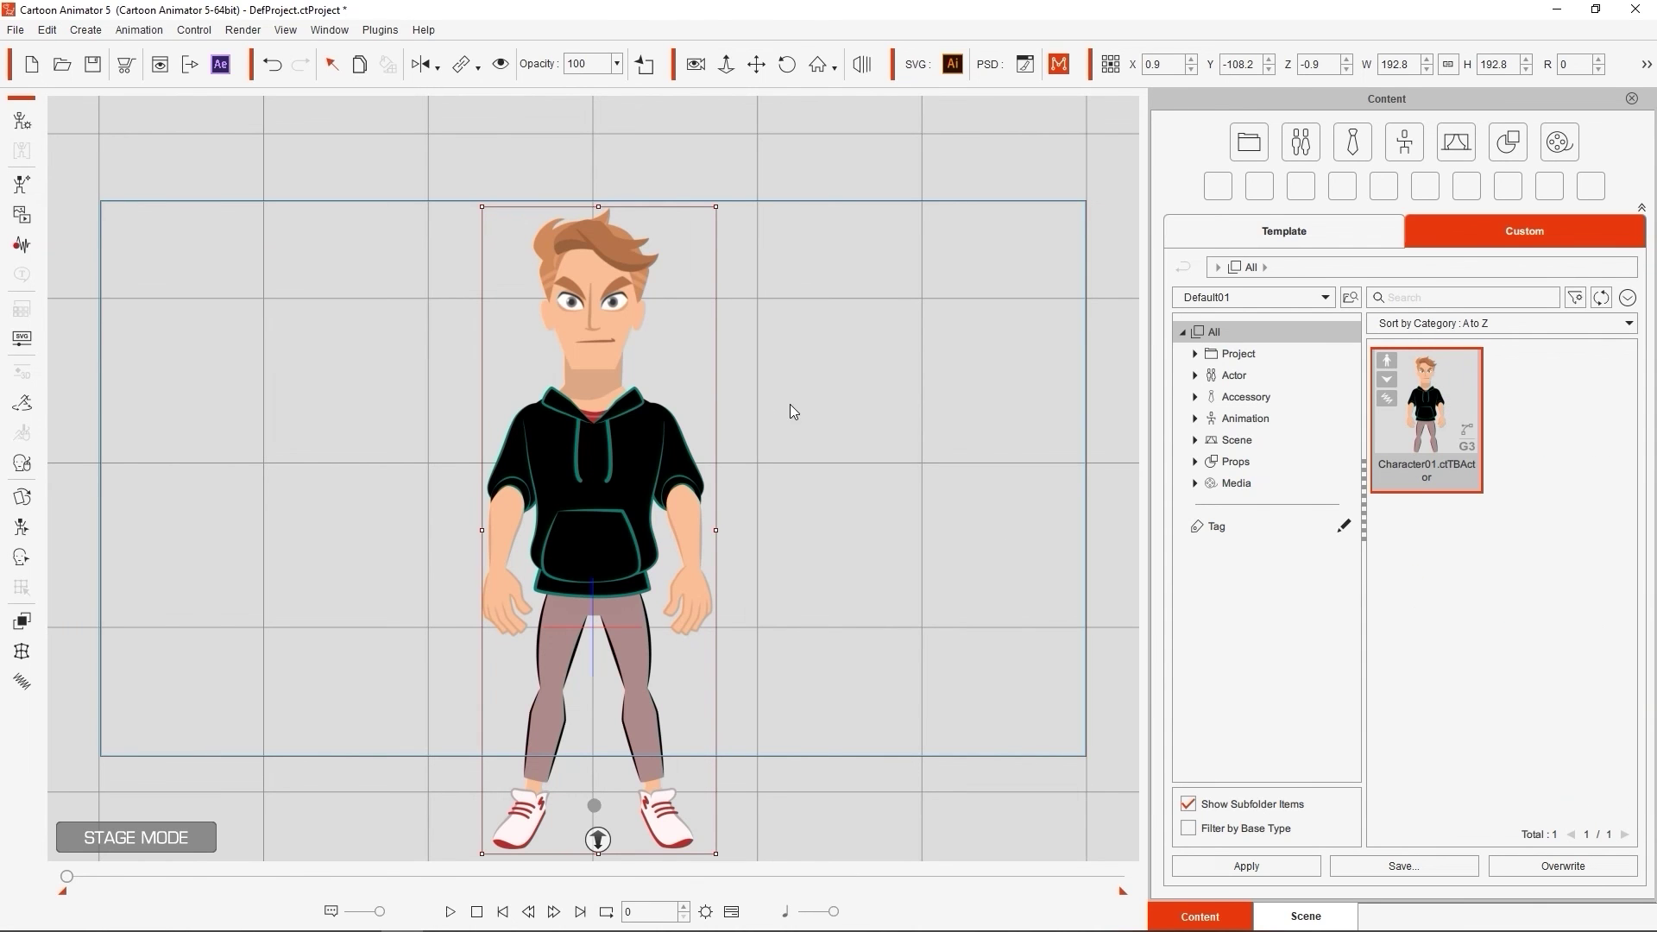
Step: Frame the stage on the actor's upper body and recapture Character01's thumbnail
click(774, 313)
drag(774, 312, 747, 462)
click(756, 64)
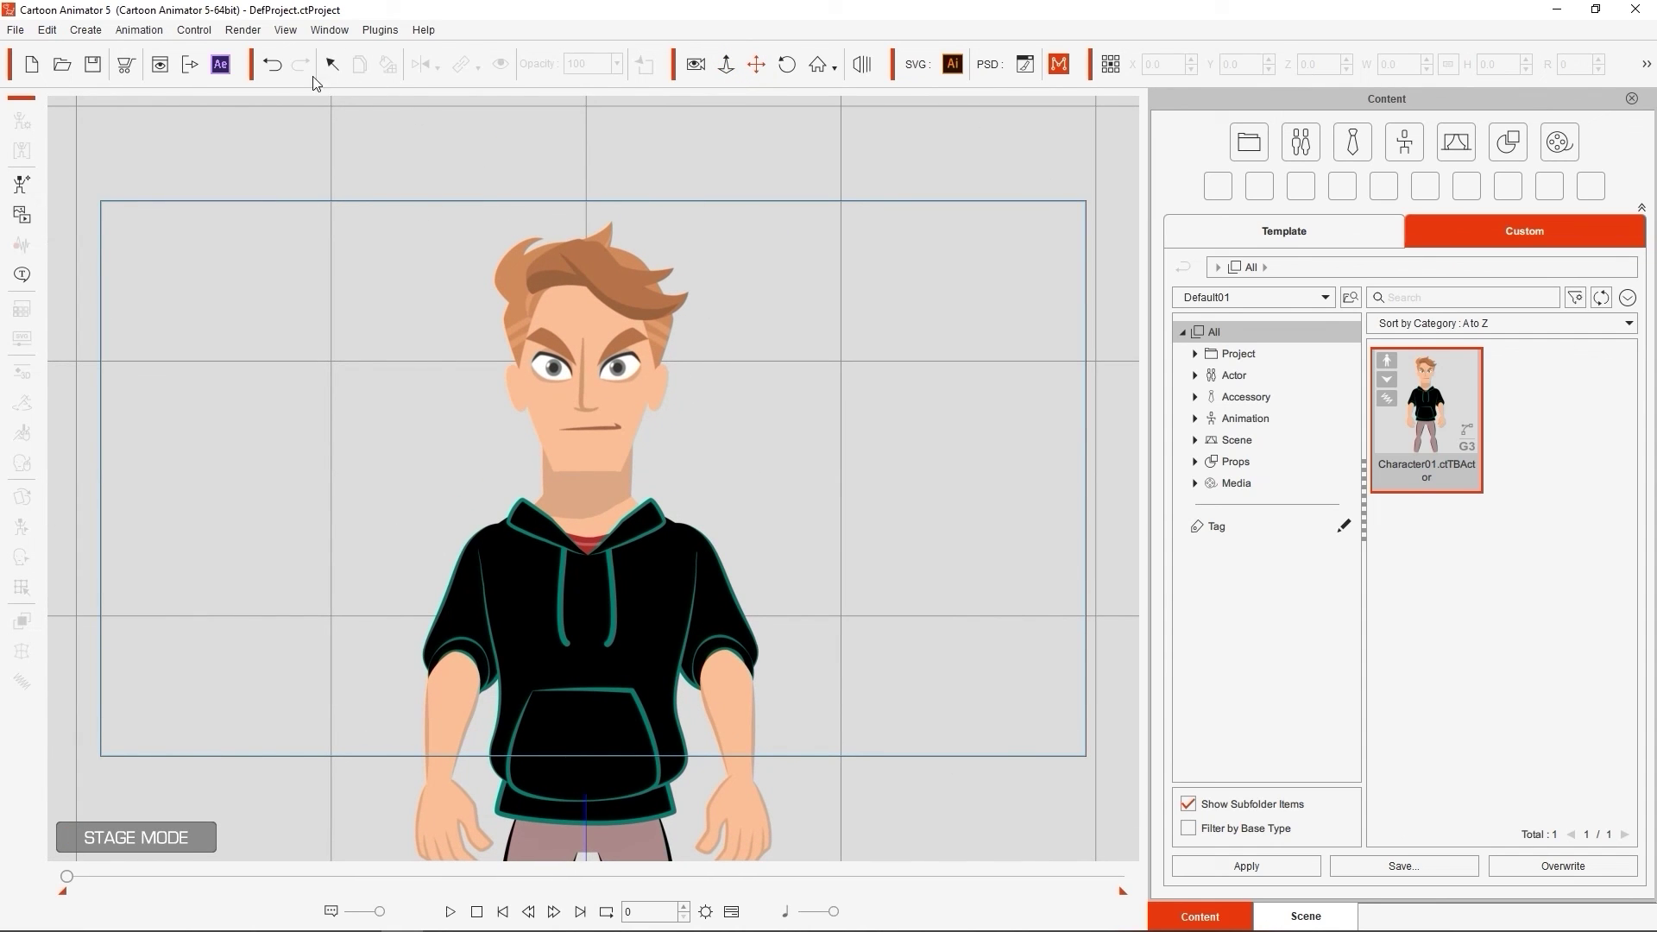
click(331, 64)
right_click(1452, 406)
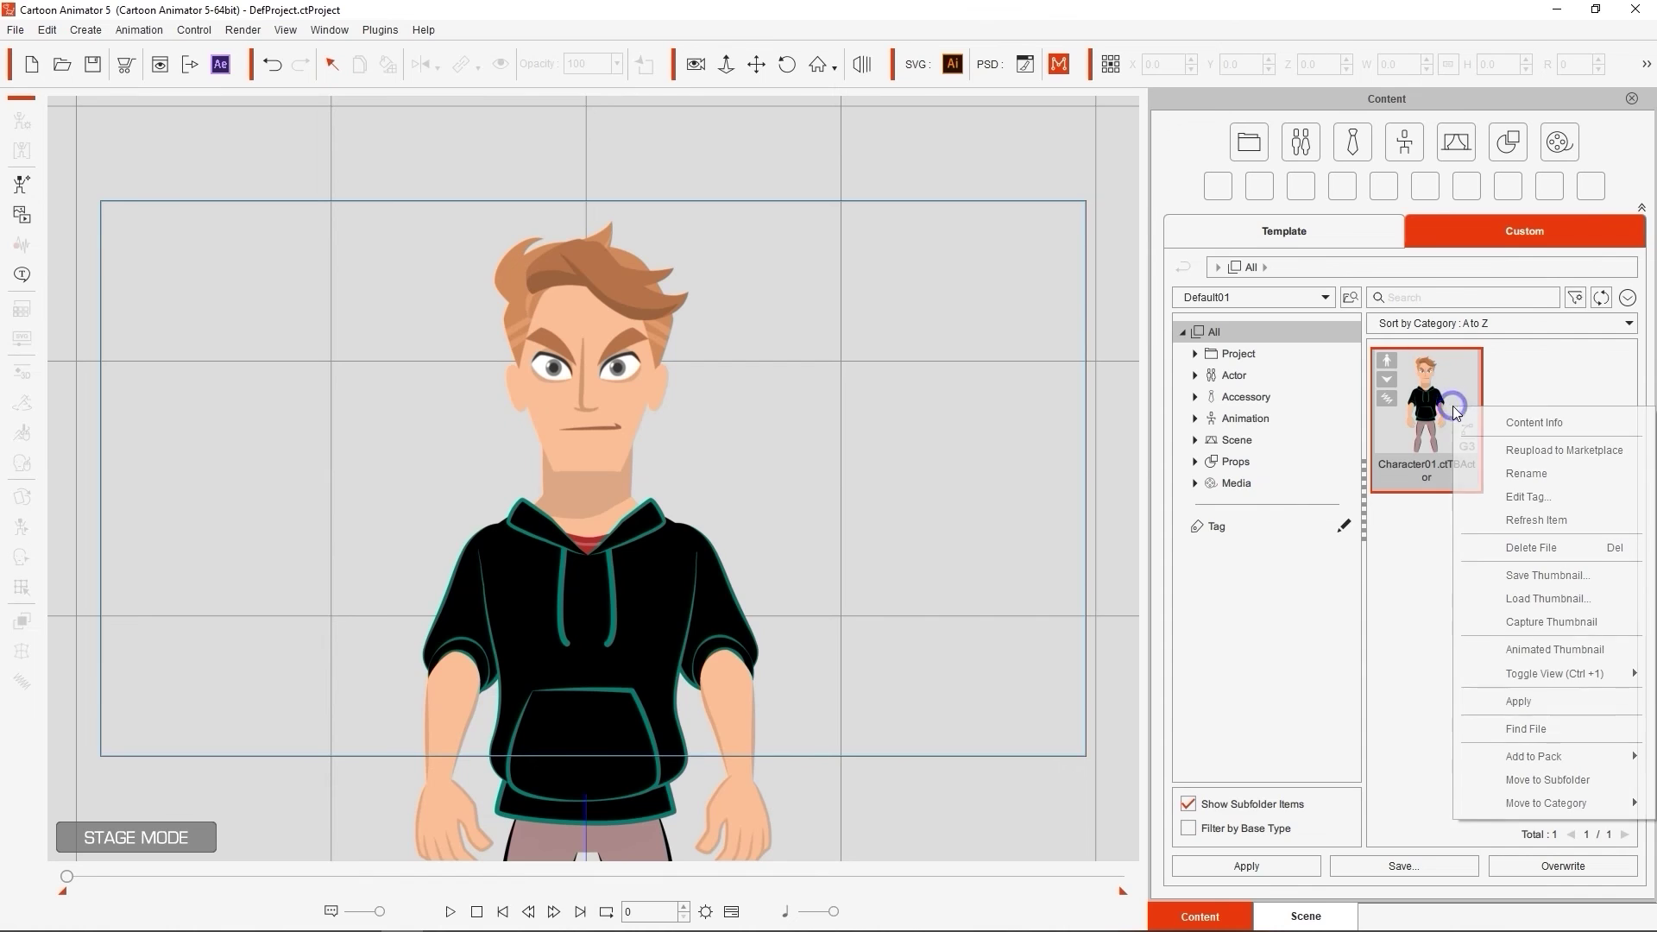
click(1548, 625)
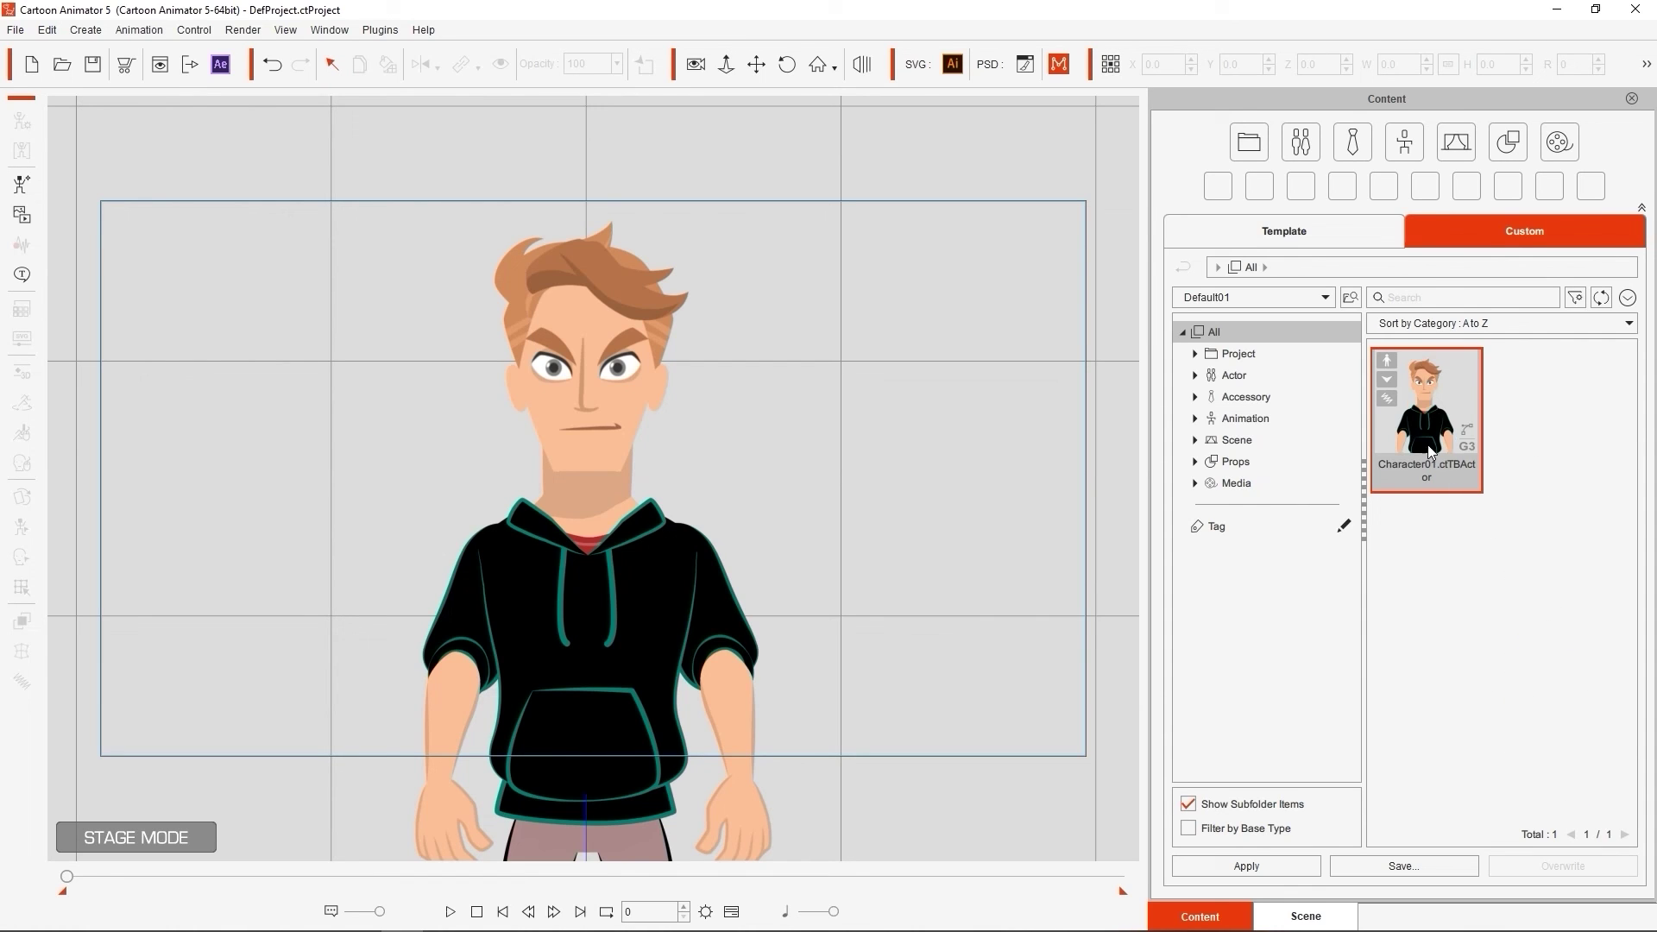